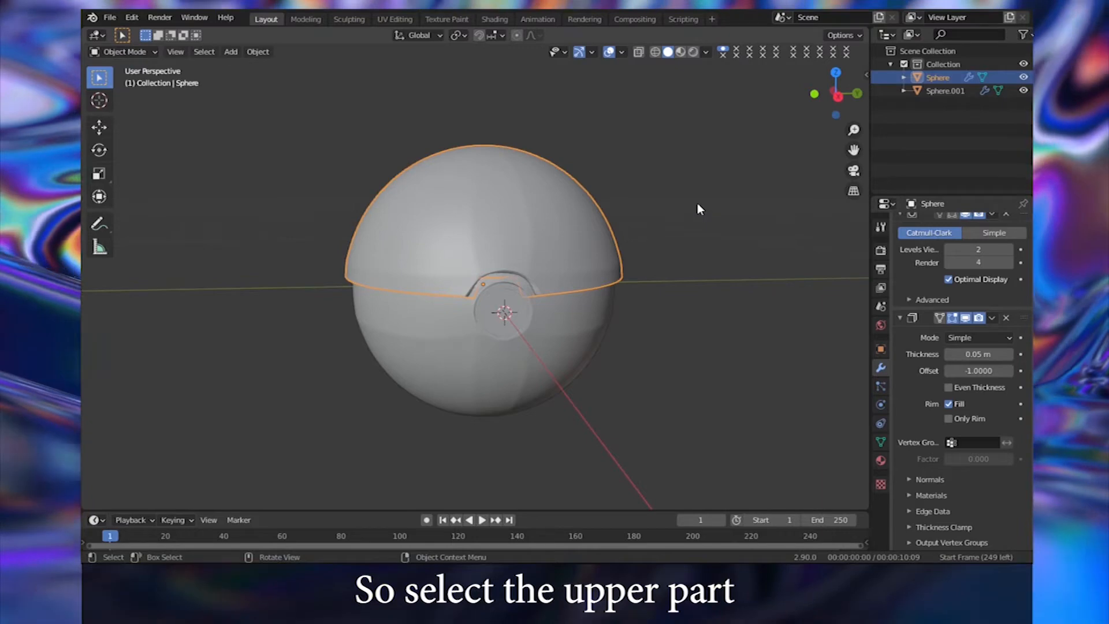
# - Duplicate the upper half of the ball in place and rotate the copy 180 degrees about the X axis
pyautogui.hotkey('shift', 'd')
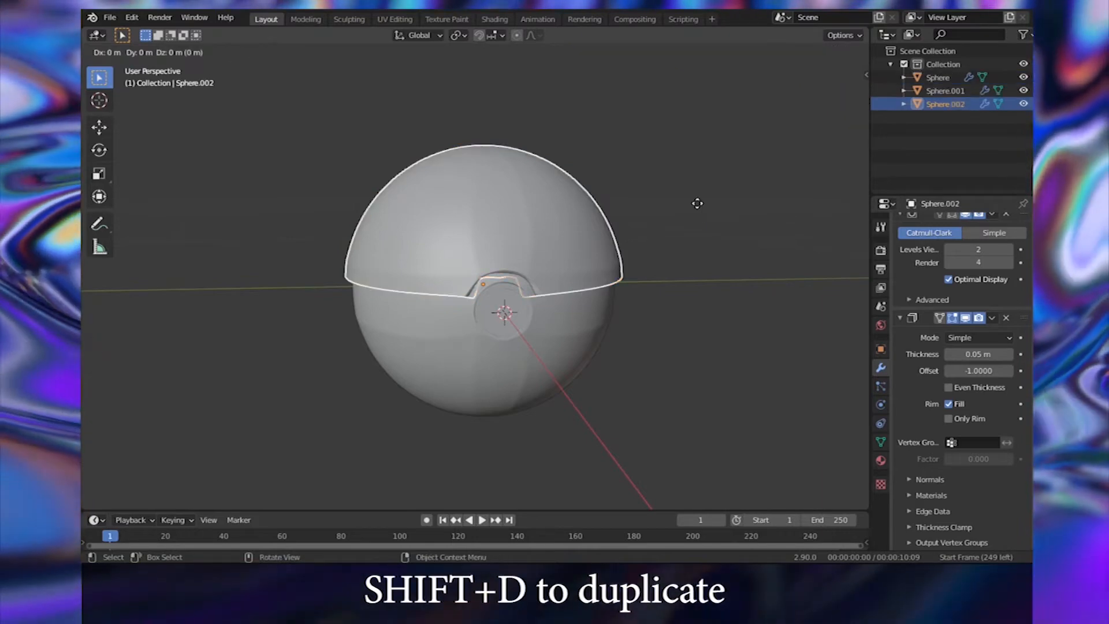
pyautogui.rightClick(762, 178)
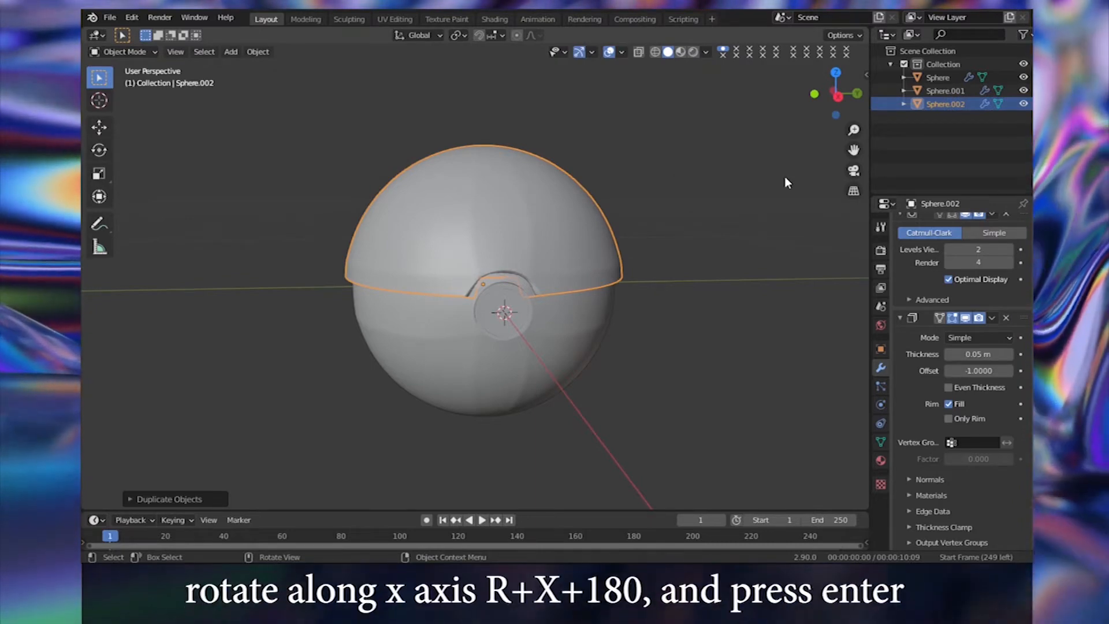
pyautogui.press('r')
pyautogui.press('x')
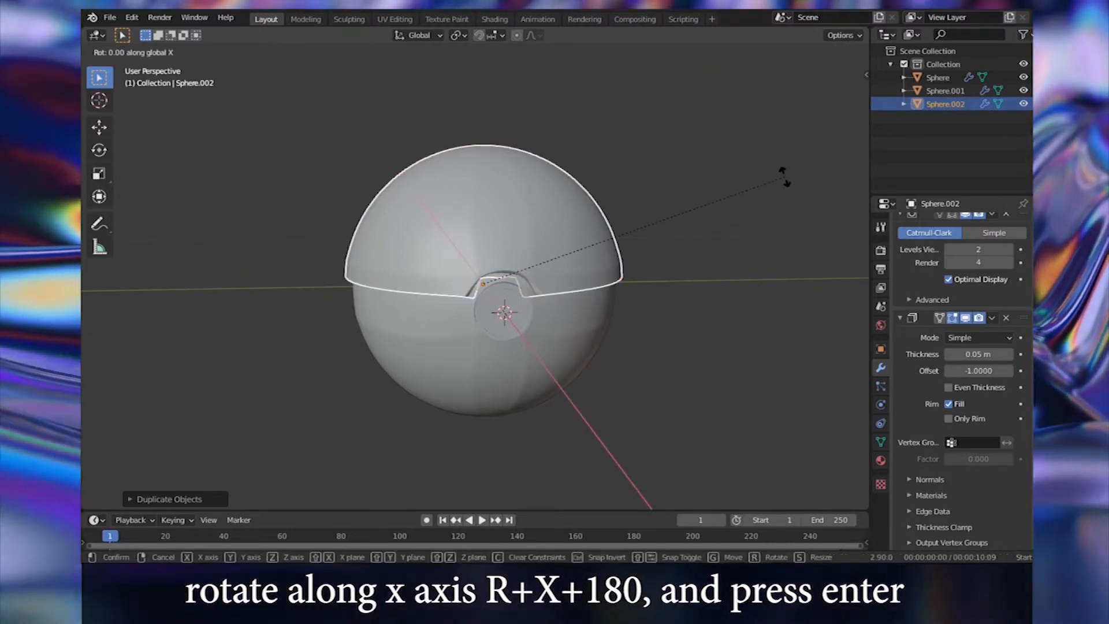
pyautogui.write('18')
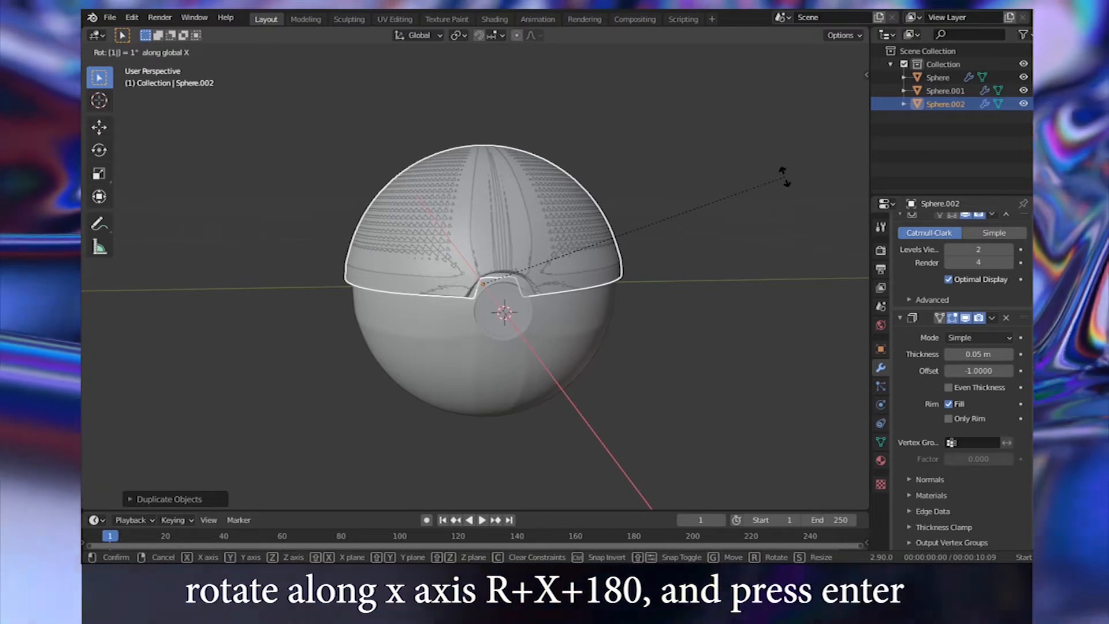
pyautogui.write('0')
pyautogui.press('Return')
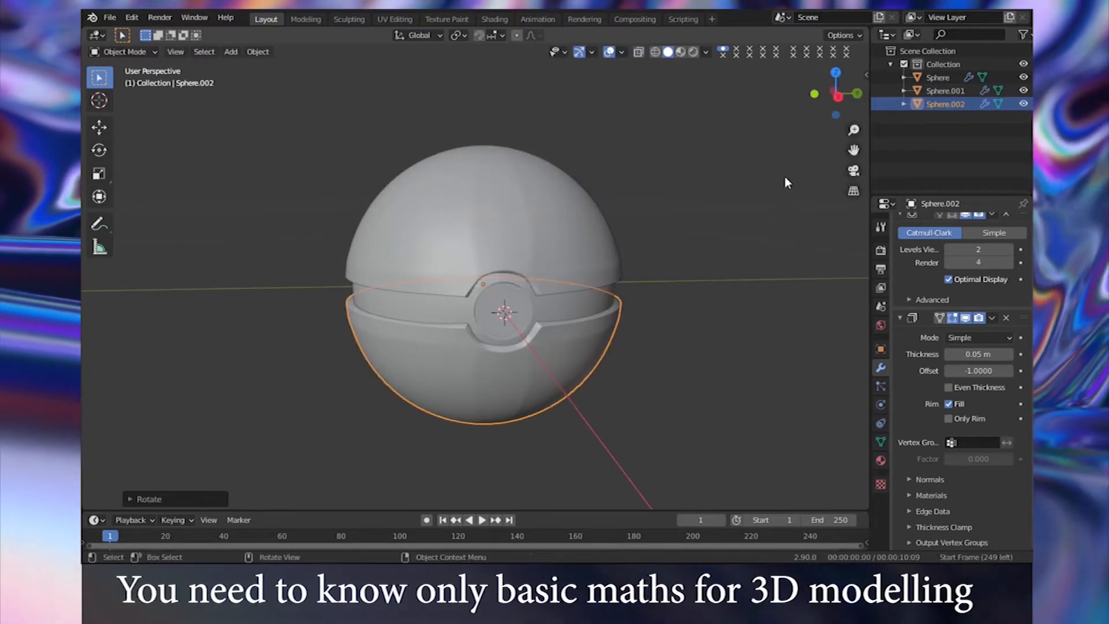
pyautogui.click(785, 177)
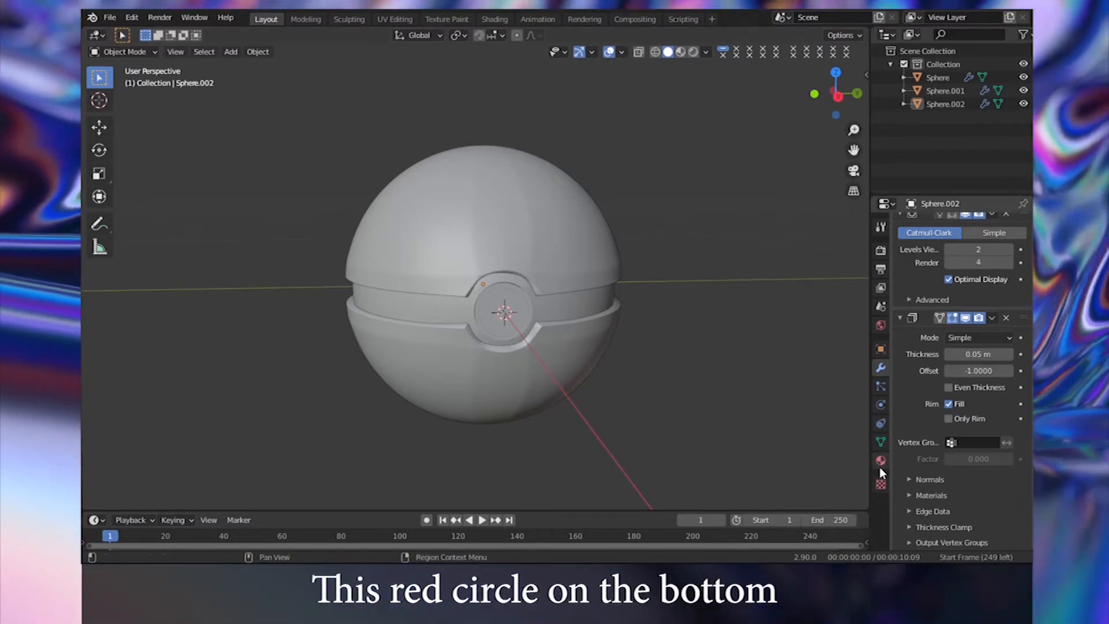
# - Create a new material on the upper half of the ball
pyautogui.click(880, 466)
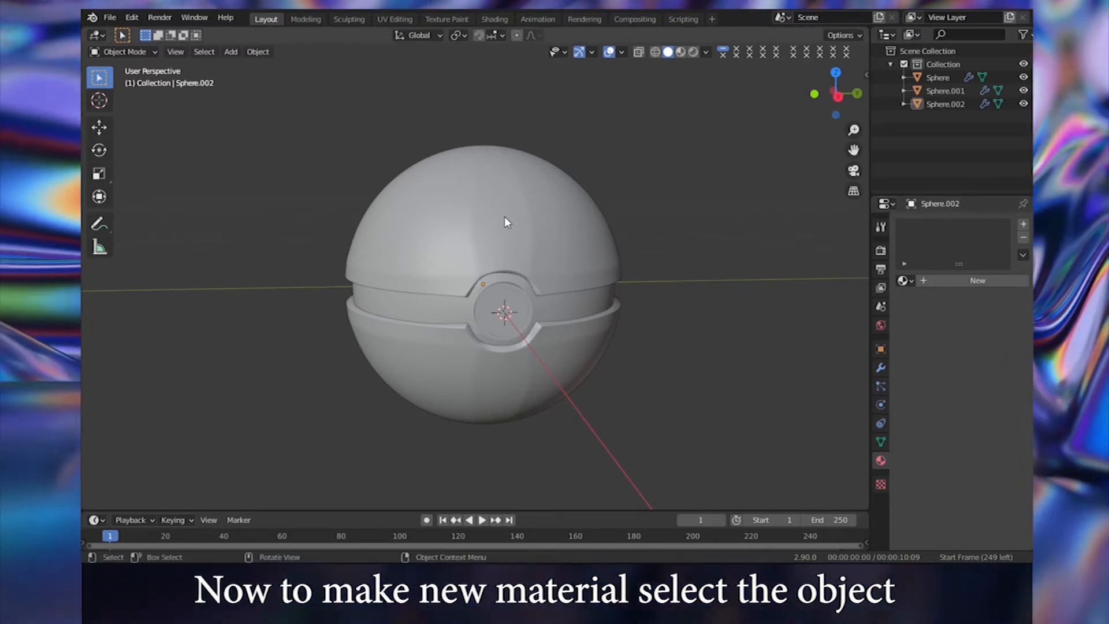
pyautogui.click(506, 217)
pyautogui.click(965, 282)
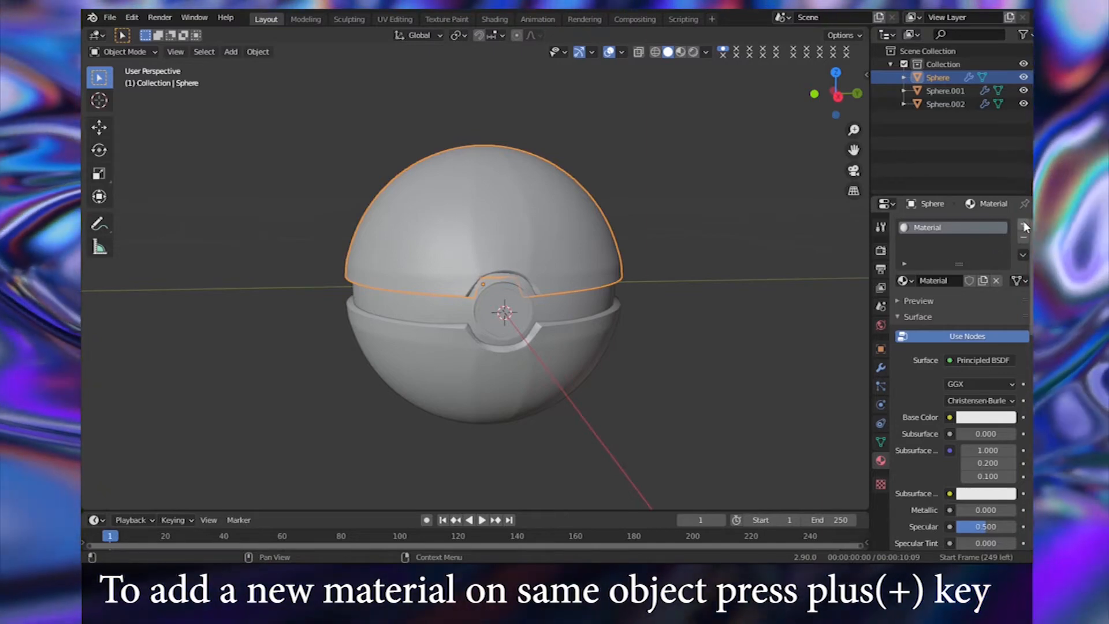
# - Add a second, empty material slot to the upper half, remove it, and check the list of existing materials
pyautogui.click(1024, 224)
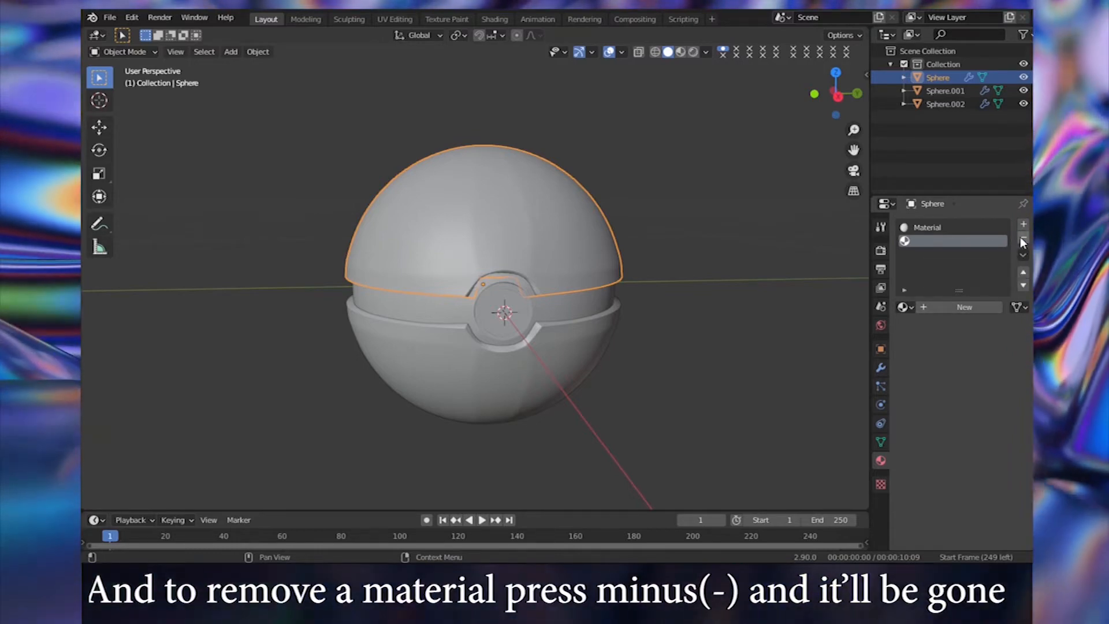
pyautogui.click(1021, 239)
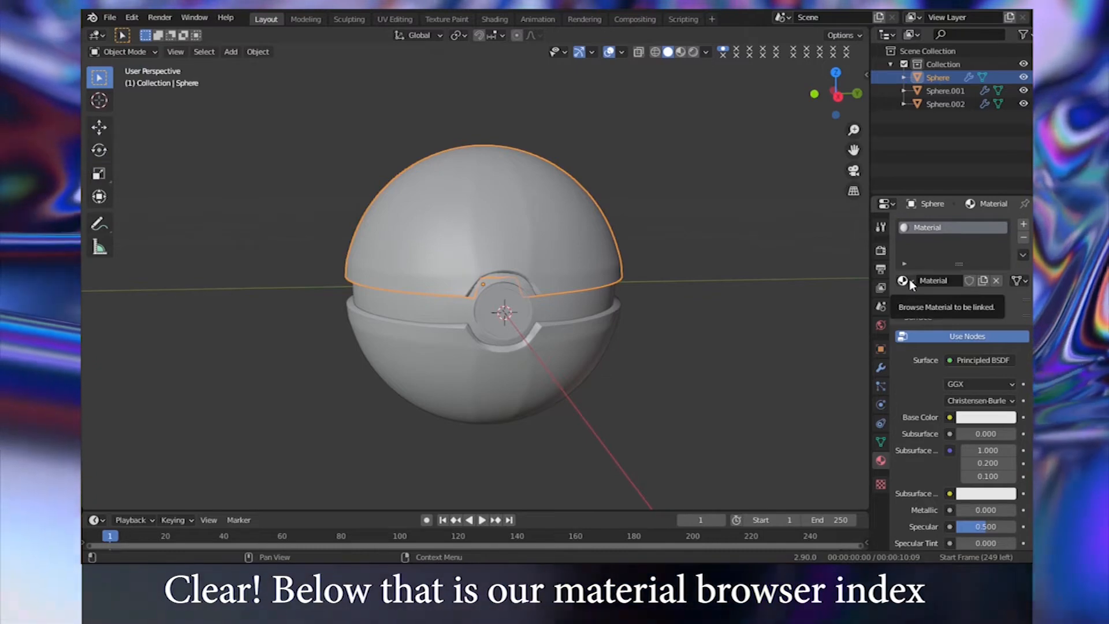
pyautogui.click(909, 279)
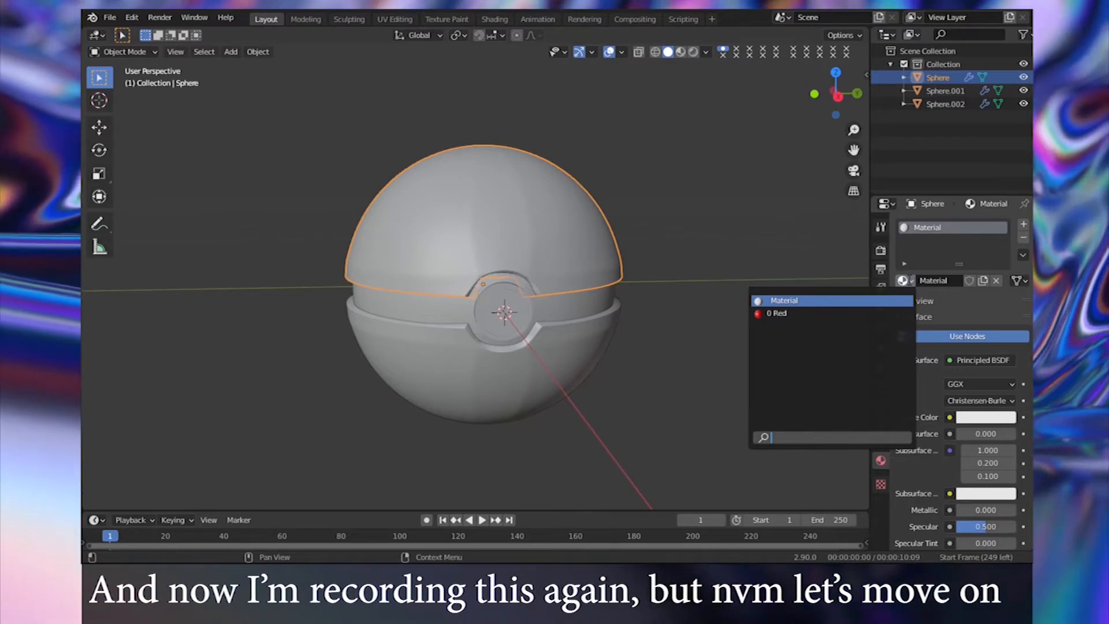
pyautogui.click(910, 281)
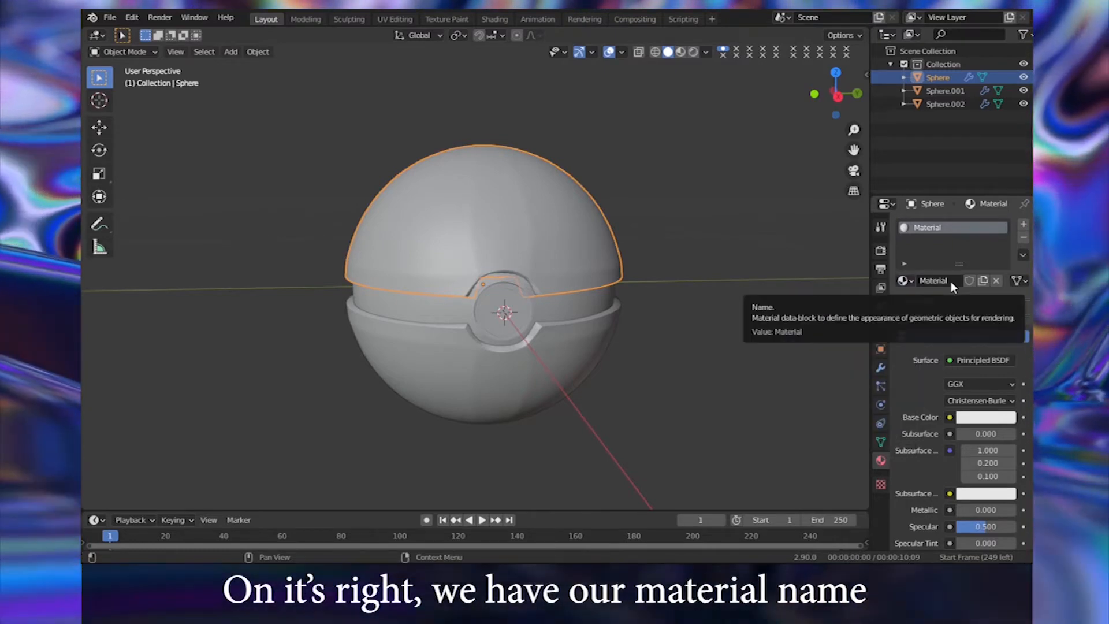
# - Rename the upper half's material to Red1 and show its material preview
pyautogui.click(951, 283)
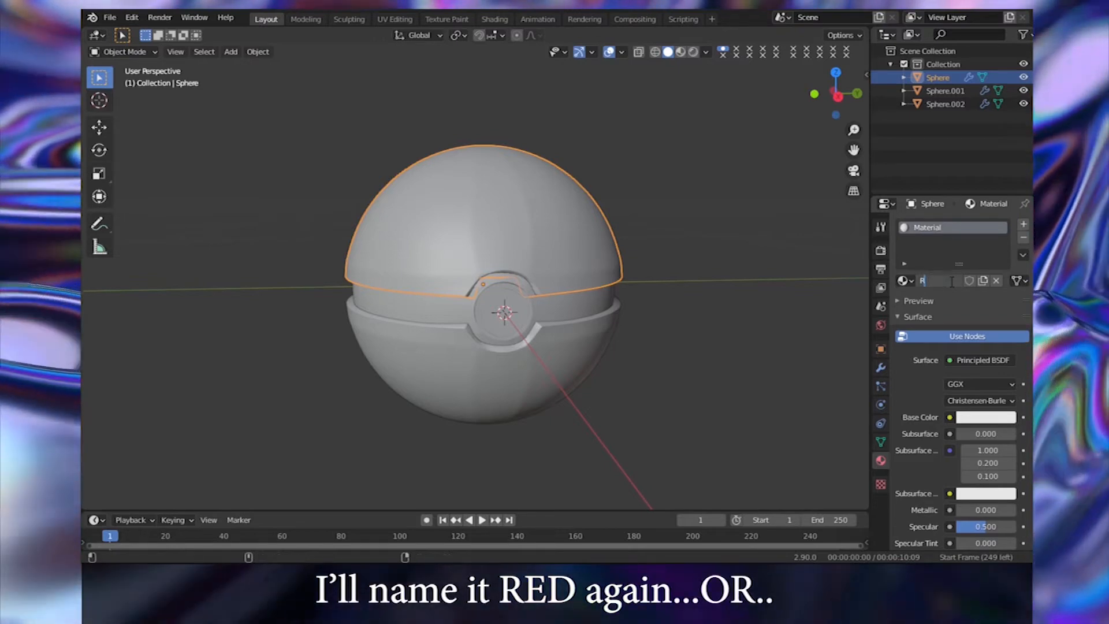
pyautogui.write('Red1')
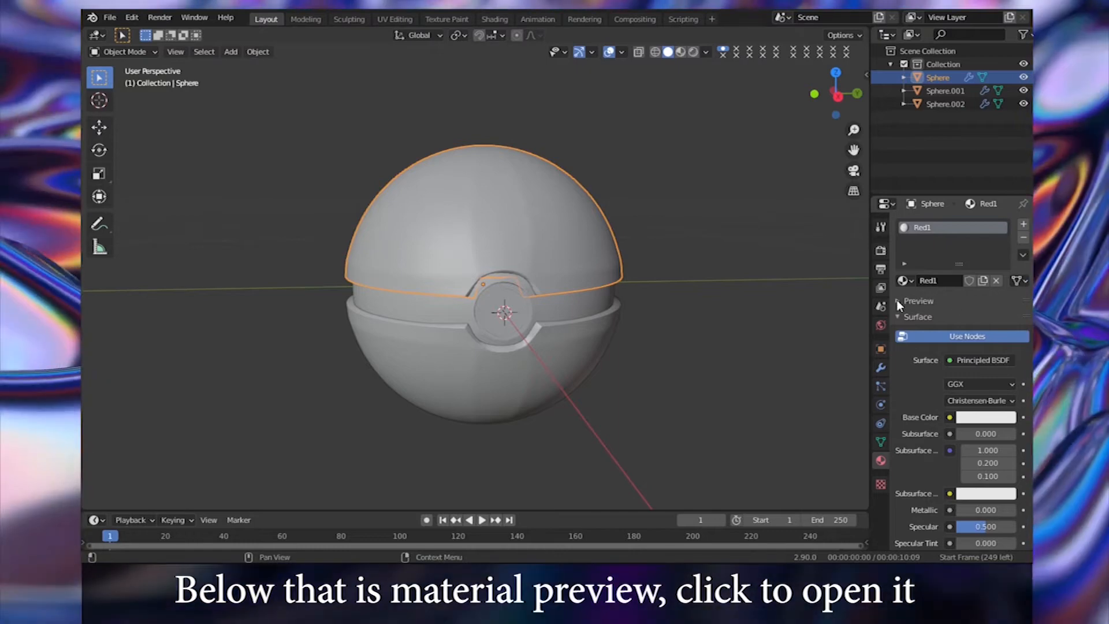
pyautogui.click(897, 301)
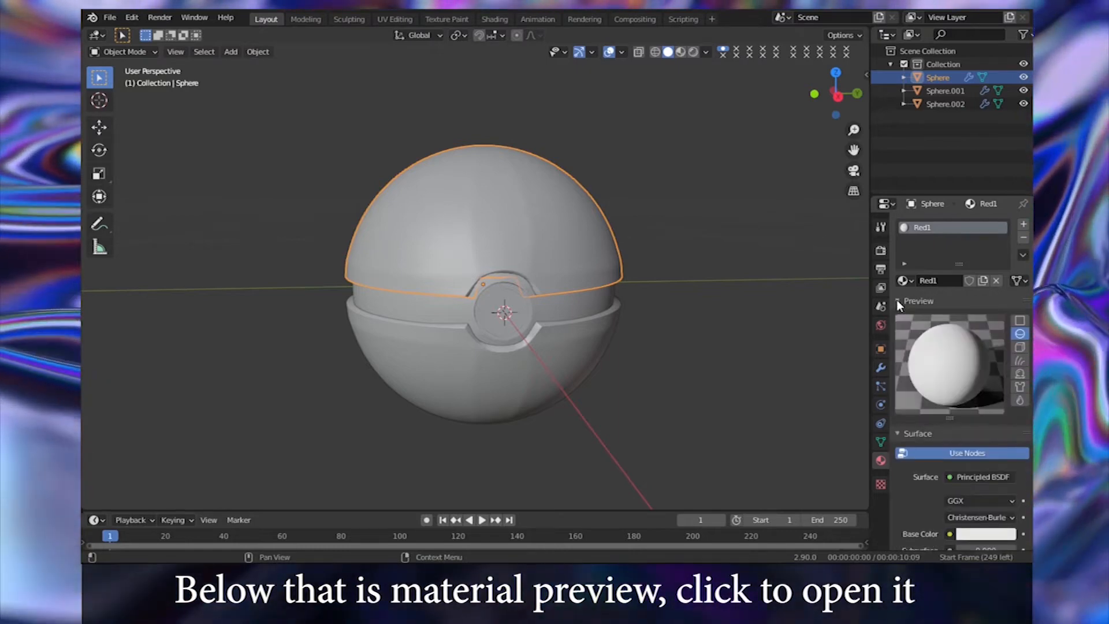
pyautogui.scroll(-2, 947, 327)
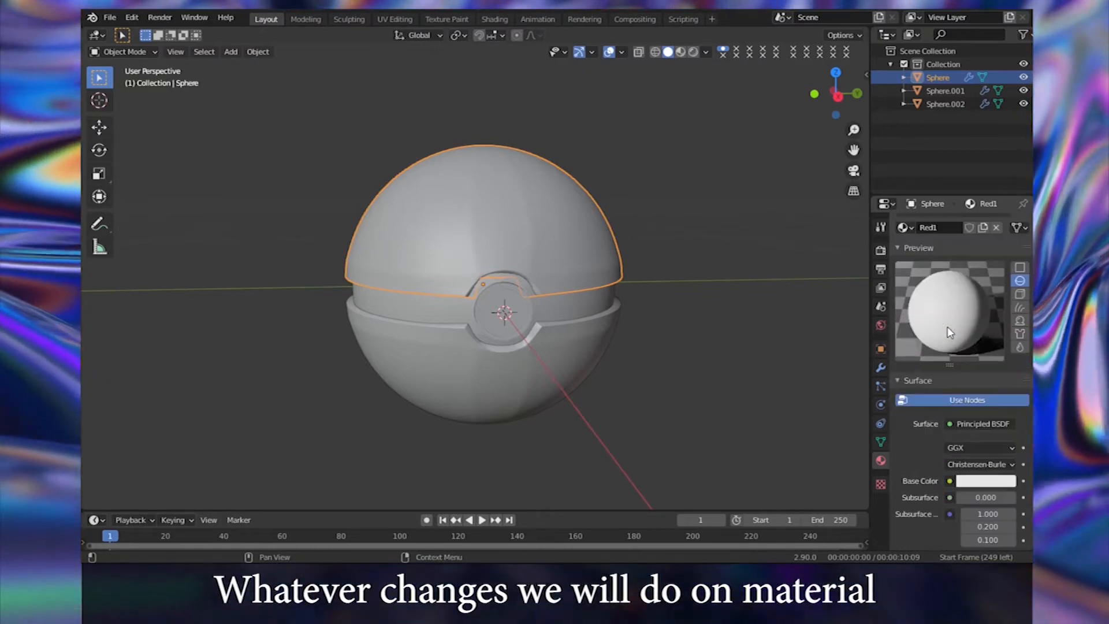
pyautogui.scroll(1, 948, 327)
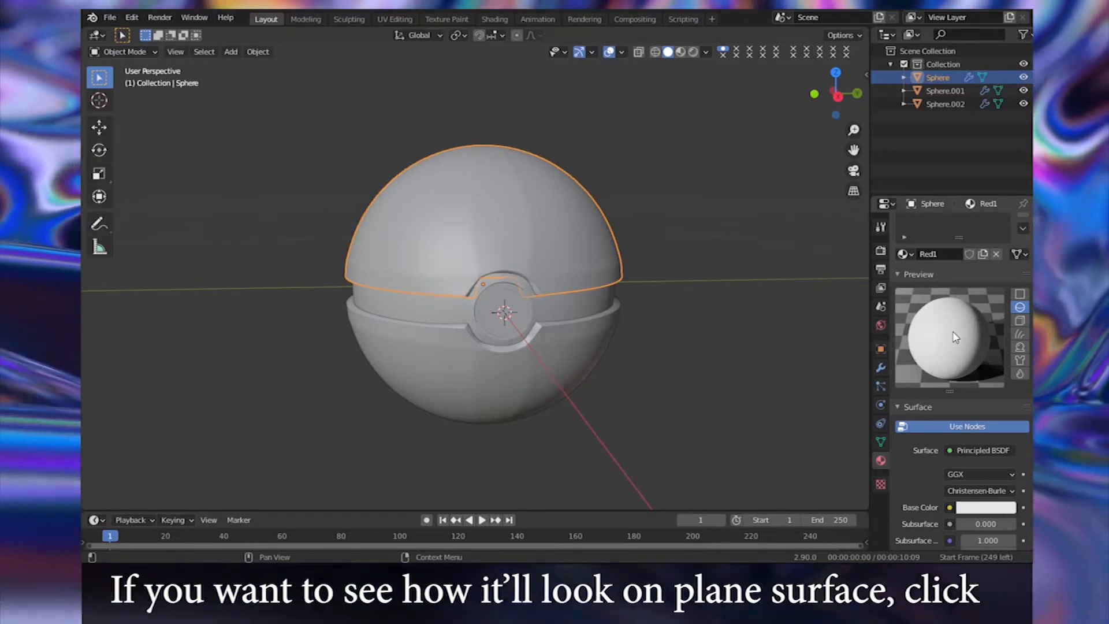
# - Preview the Red1 material on a flat plane, a cube, hair strands and other shapes, ending on the sphere
pyautogui.click(1020, 294)
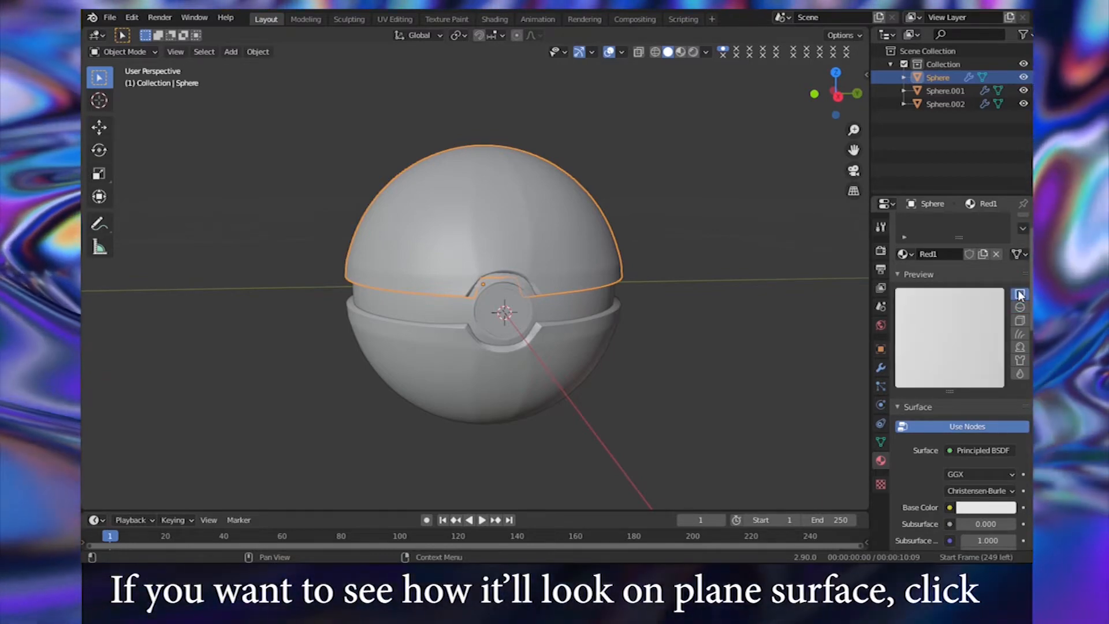
pyautogui.click(1019, 308)
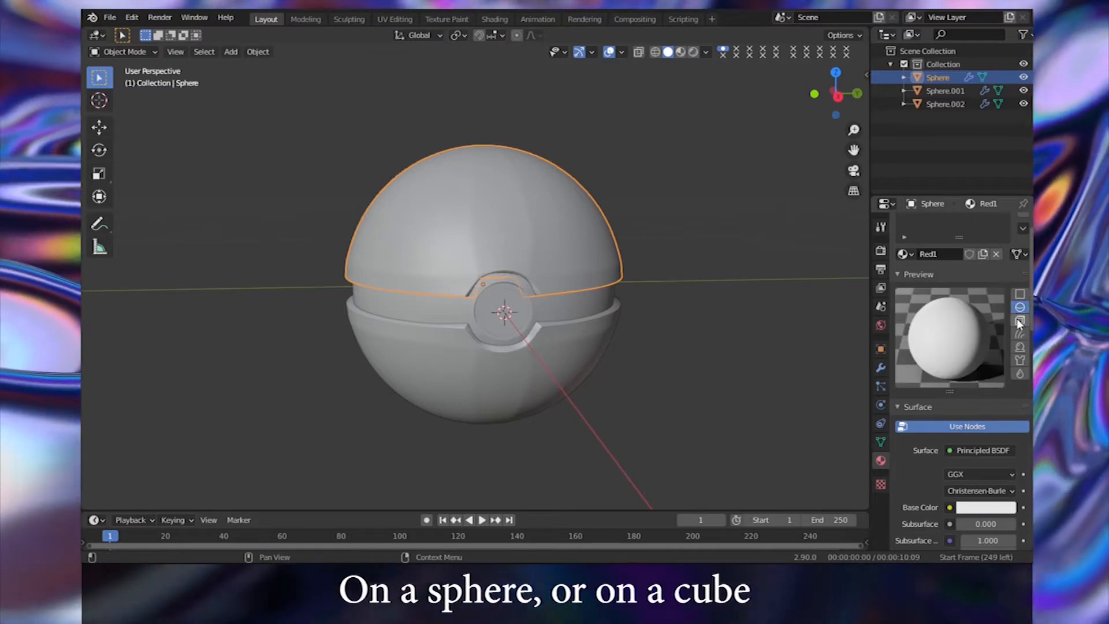
pyautogui.click(1020, 322)
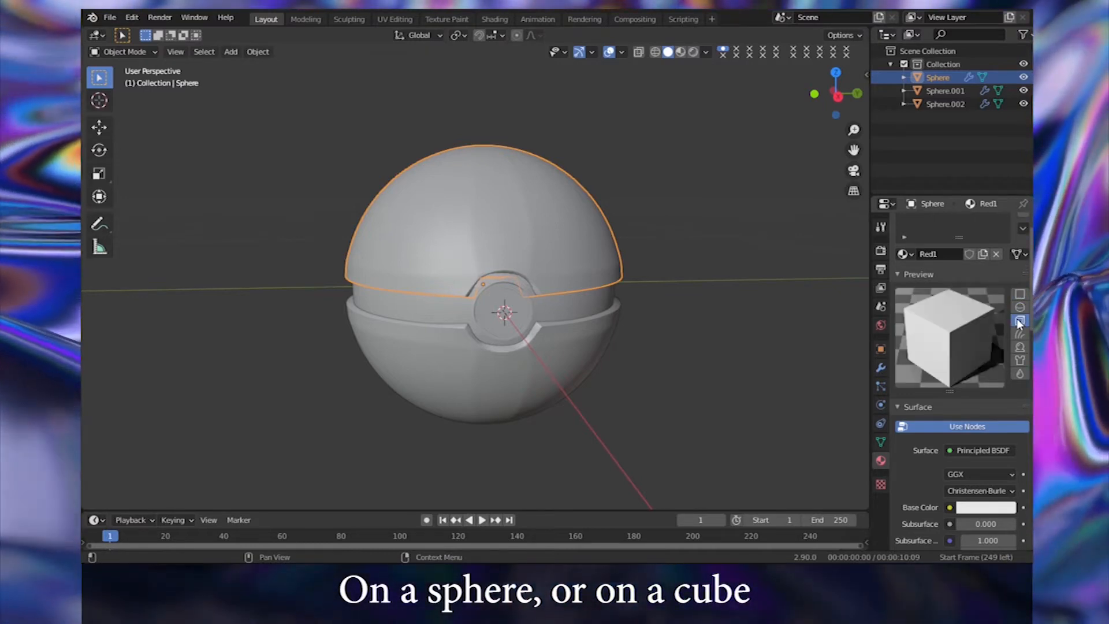
pyautogui.click(1020, 334)
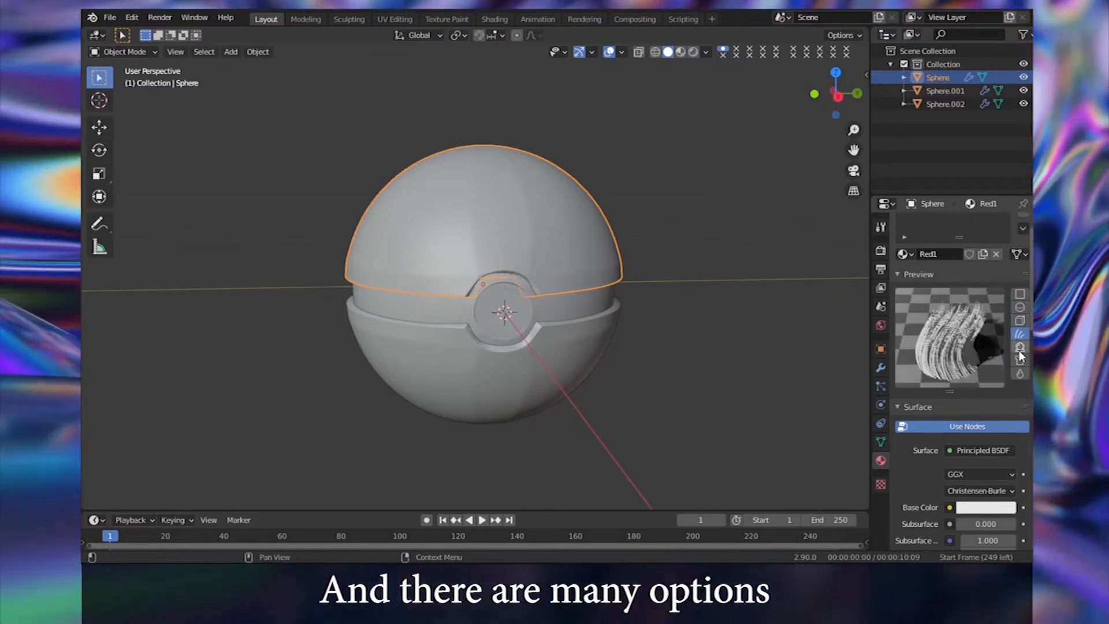
pyautogui.click(1019, 348)
pyautogui.click(1020, 308)
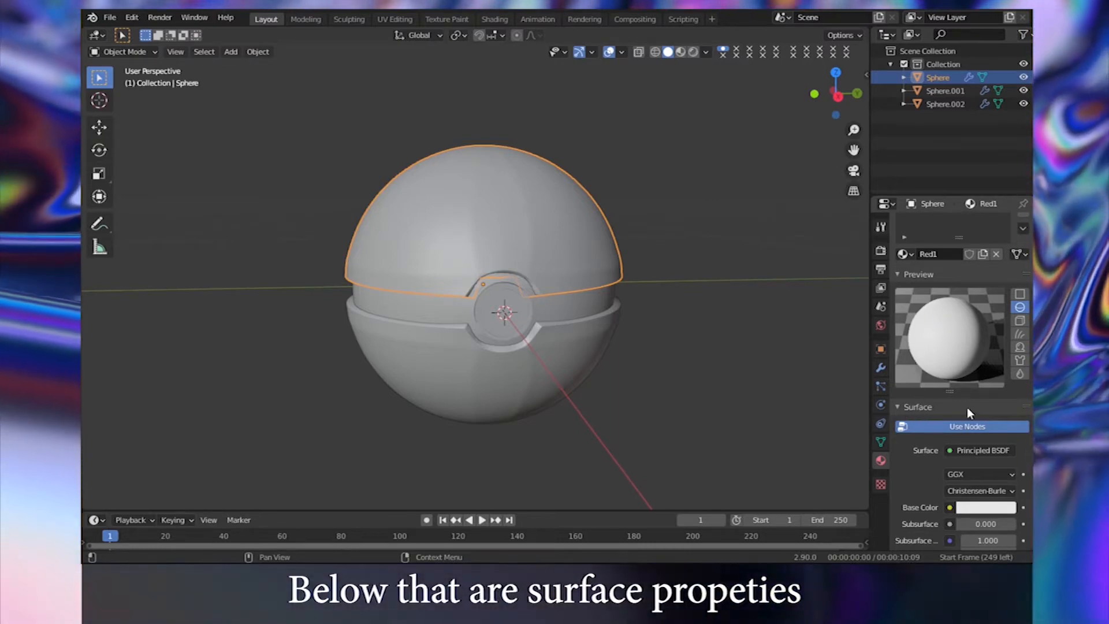
# - Pick a fully saturated red on the color wheel as the Base Color of the Red1 material
pyautogui.scroll(-8, 958, 407)
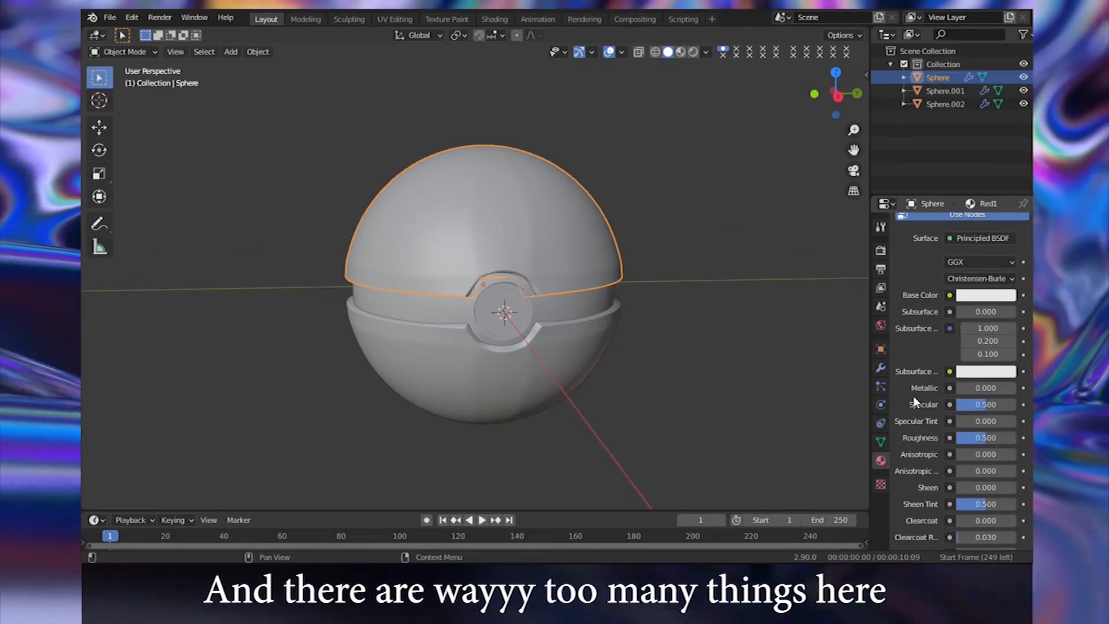
pyautogui.scroll(-2, 915, 401)
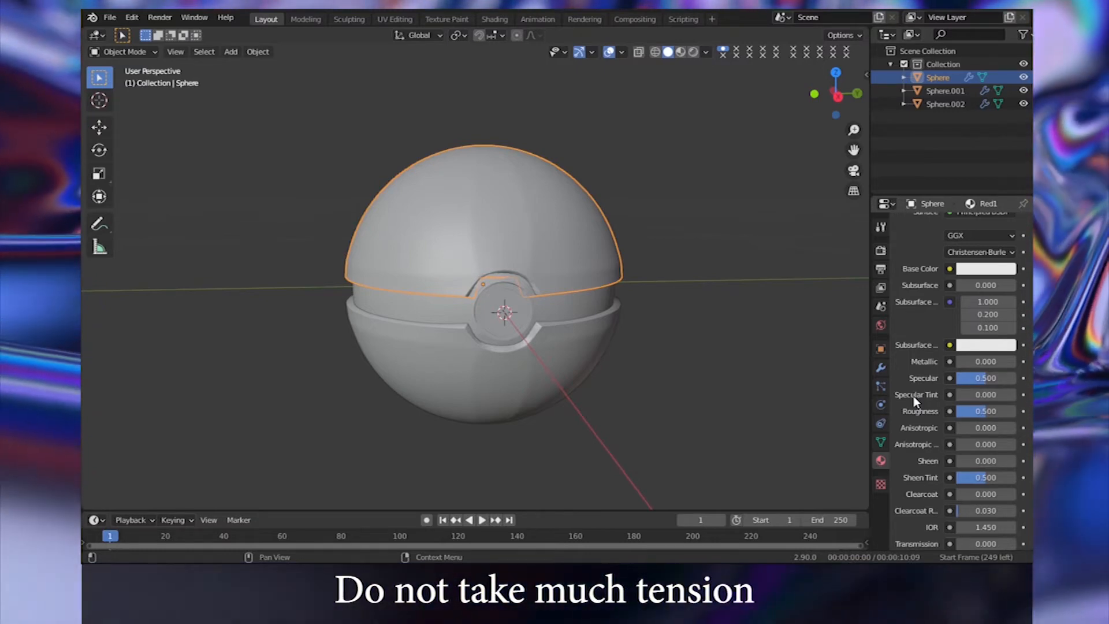
pyautogui.scroll(2, 905, 297)
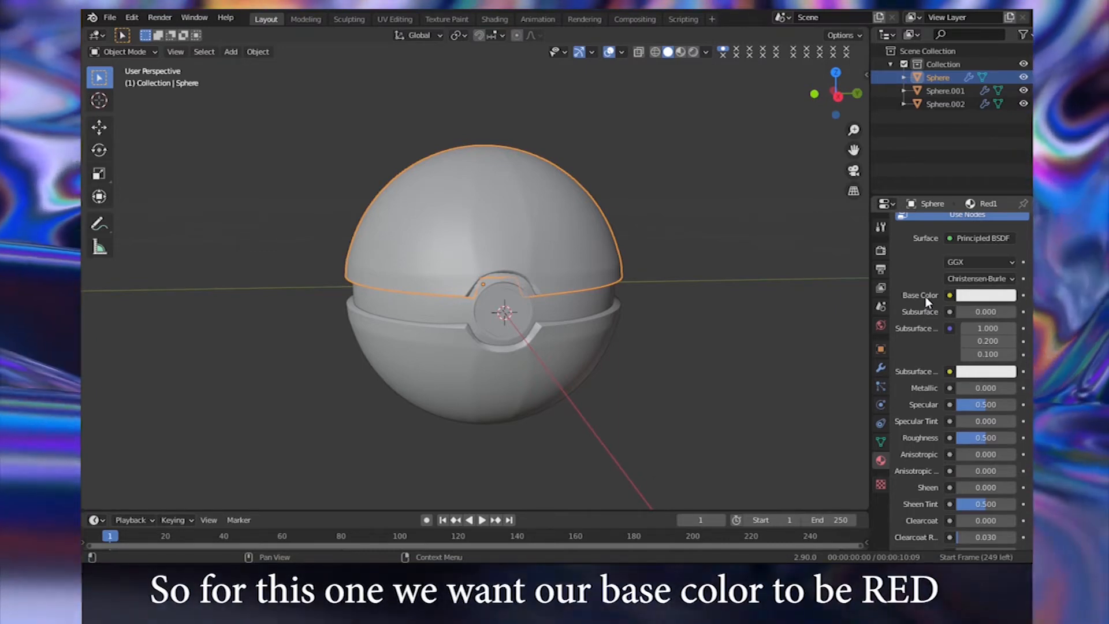
pyautogui.click(993, 298)
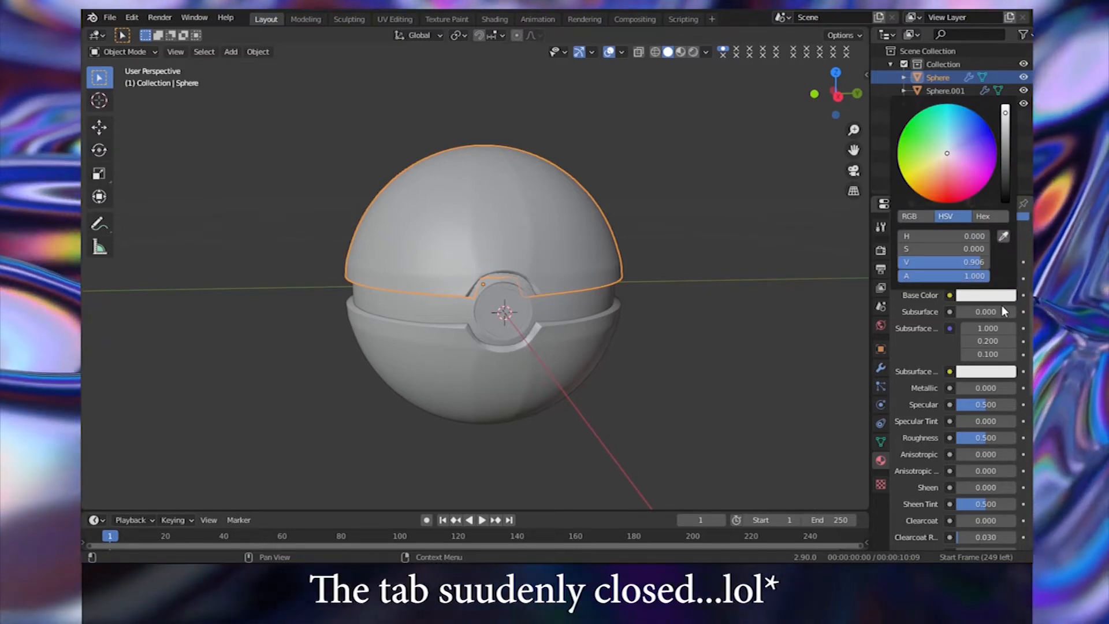
pyautogui.click(987, 297)
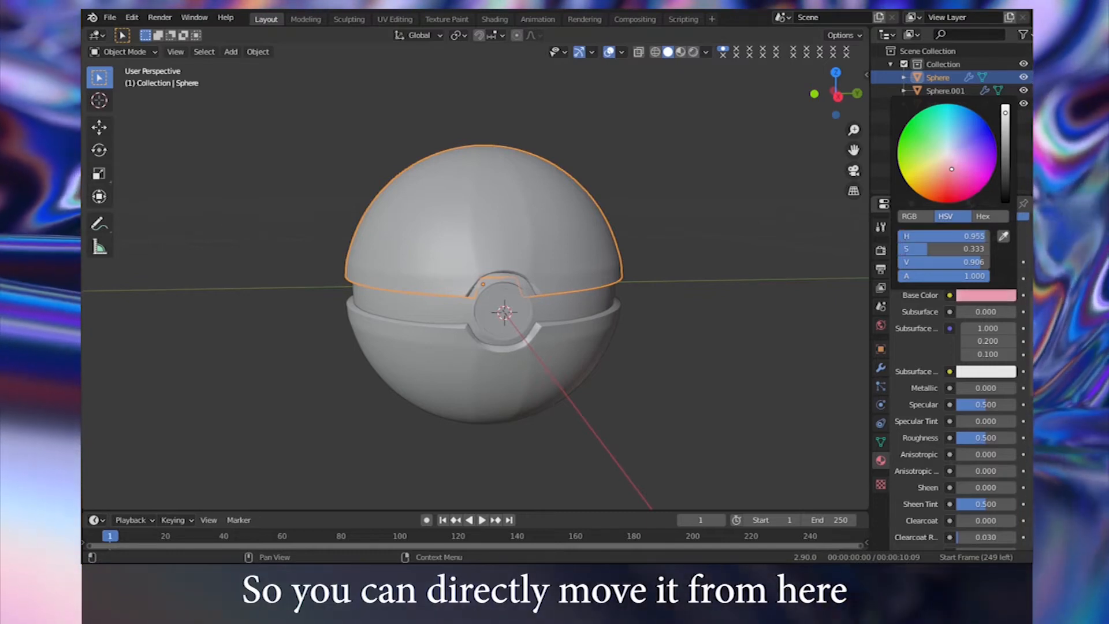
pyautogui.moveTo(950, 186); pyautogui.dragTo(948, 193)
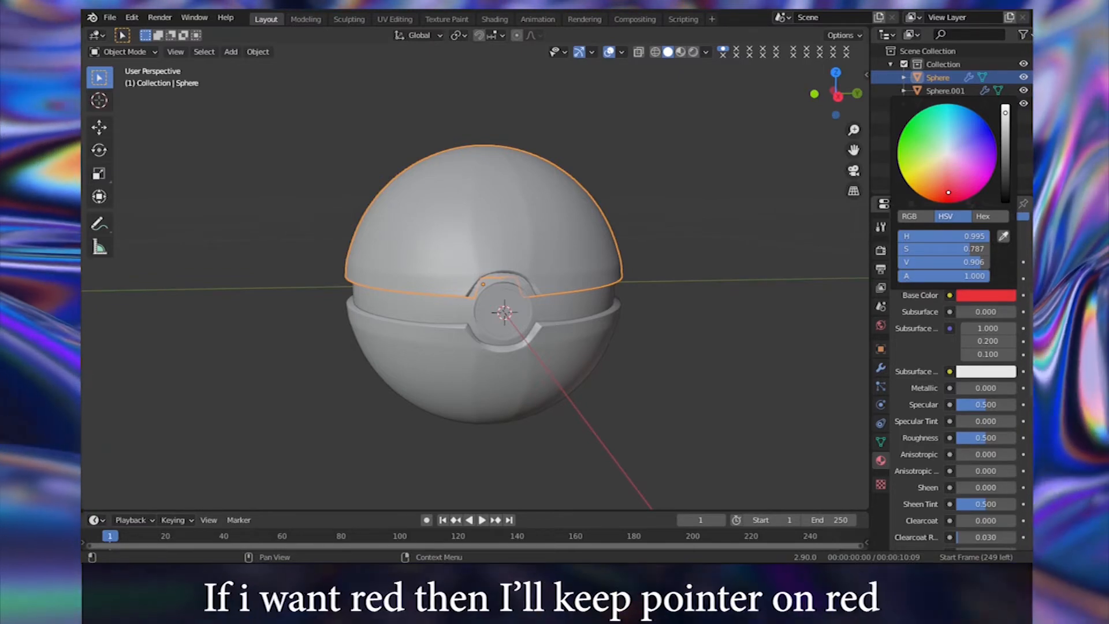
pyautogui.moveTo(948, 192)
pyautogui.mouseDown()
pyautogui.moveTo(948, 178)
pyautogui.moveTo(947, 201)
pyautogui.mouseUp()
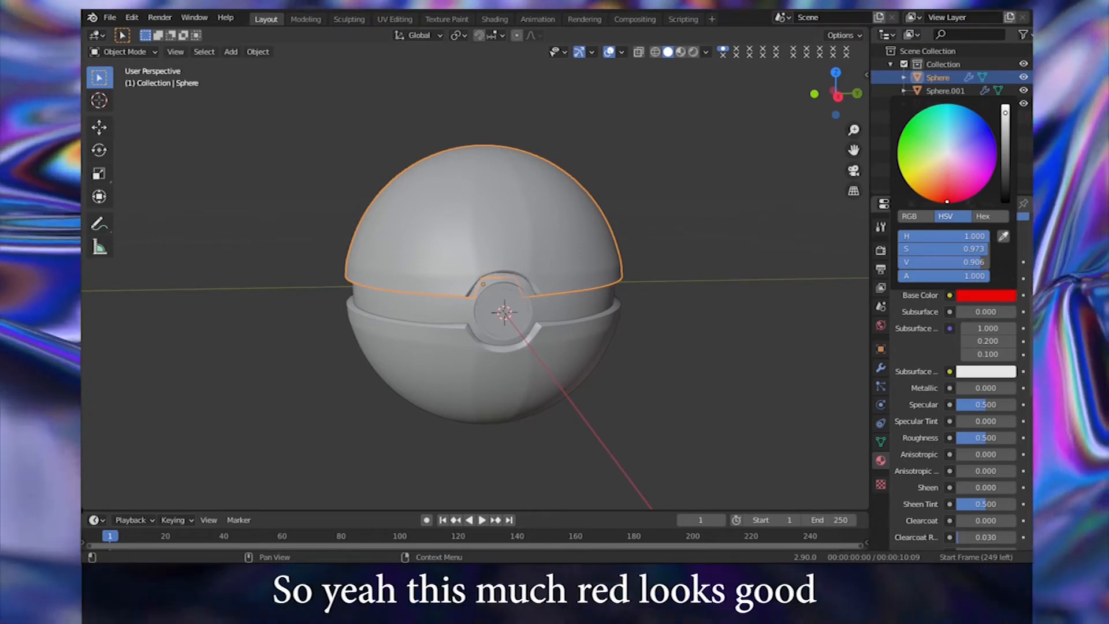
pyautogui.moveTo(947, 201)
pyautogui.mouseDown()
pyautogui.moveTo(915, 182)
pyautogui.moveTo(926, 111)
pyautogui.moveTo(995, 138)
pyautogui.moveTo(988, 183)
pyautogui.moveTo(948, 203)
pyautogui.mouseUp()
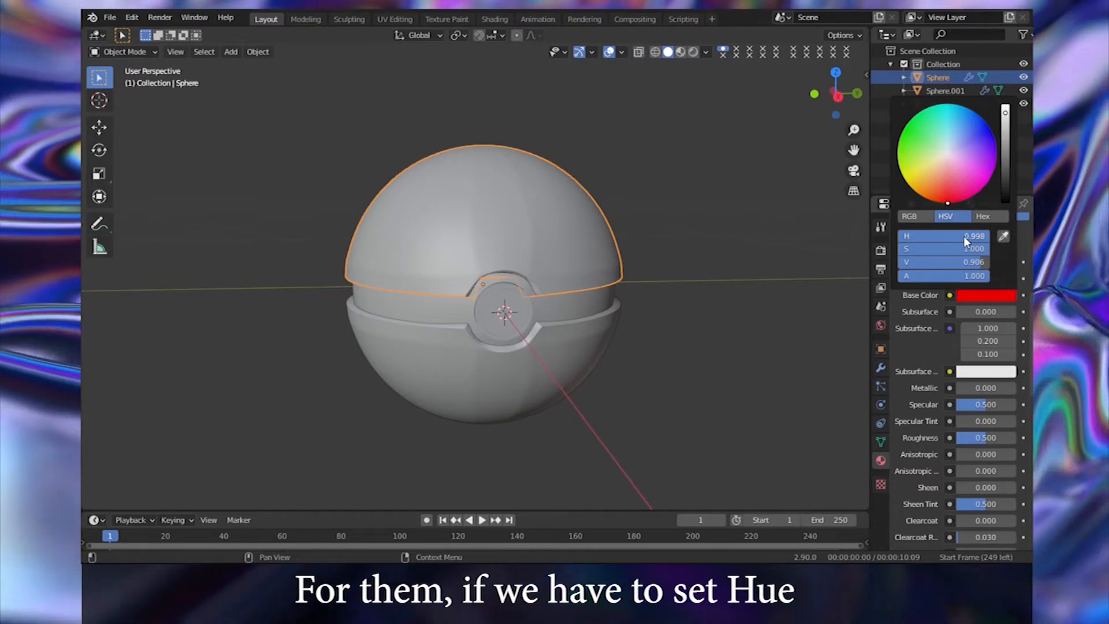
# - Set the Red1 Base Color's hue to 0 and its saturation to 0.8
pyautogui.moveTo(966, 234); pyautogui.dragTo(934, 234)
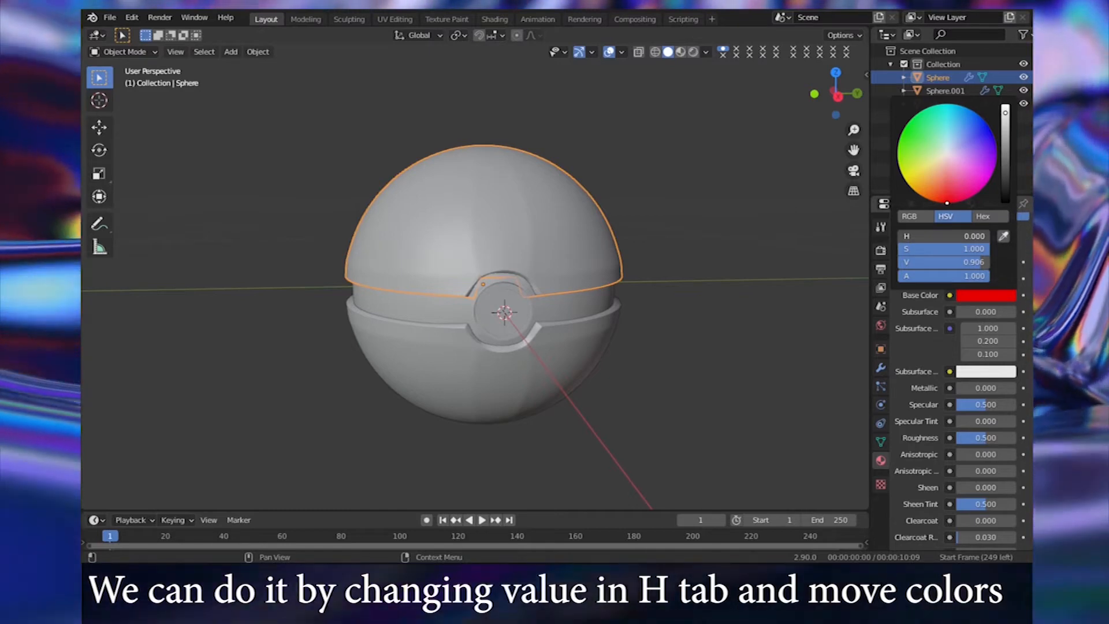
pyautogui.moveTo(977, 248); pyautogui.dragTo(955, 249)
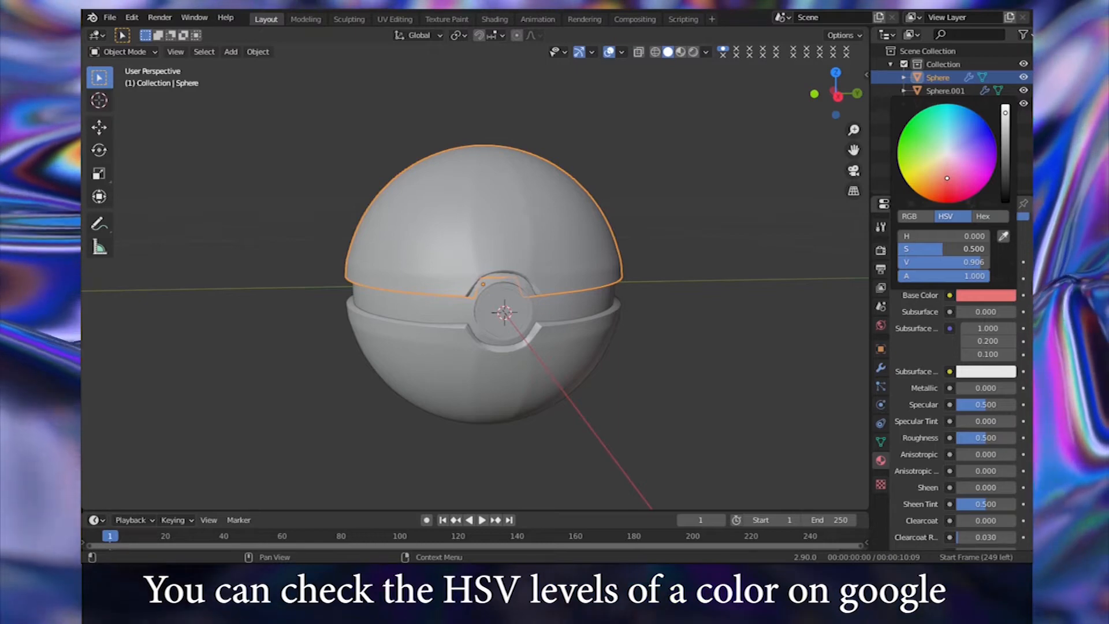
pyautogui.click(963, 247)
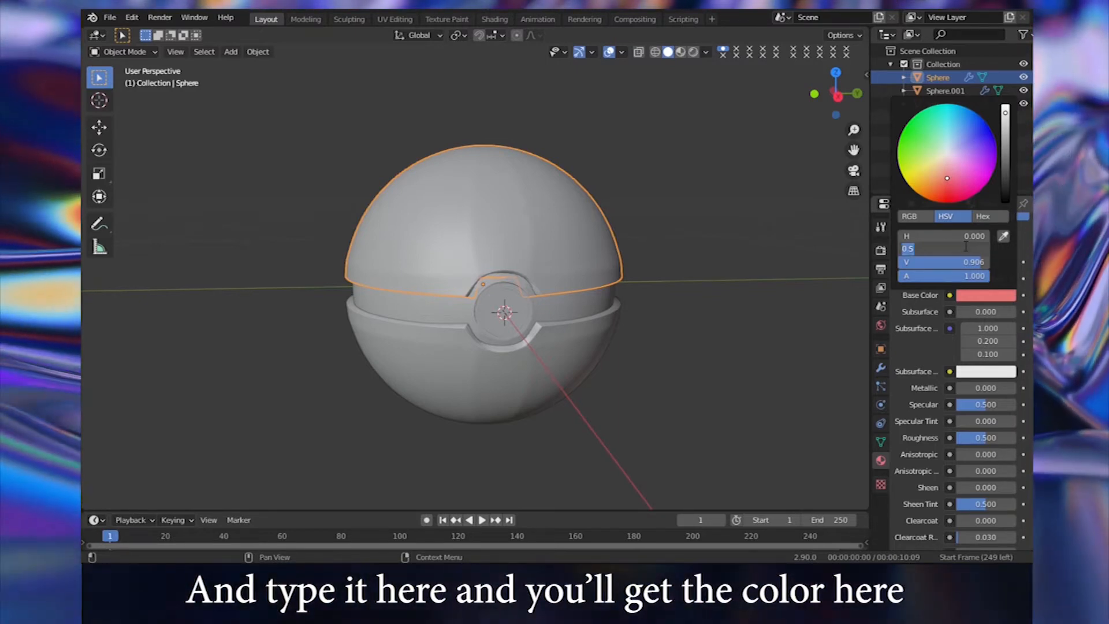
pyautogui.write('.8')
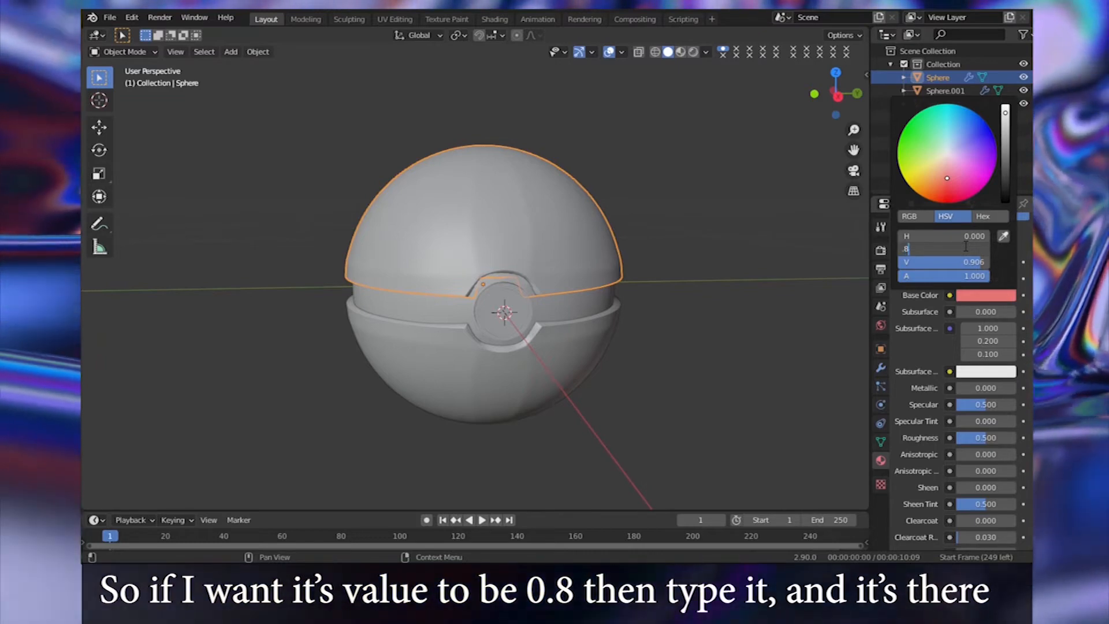
pyautogui.press('Return')
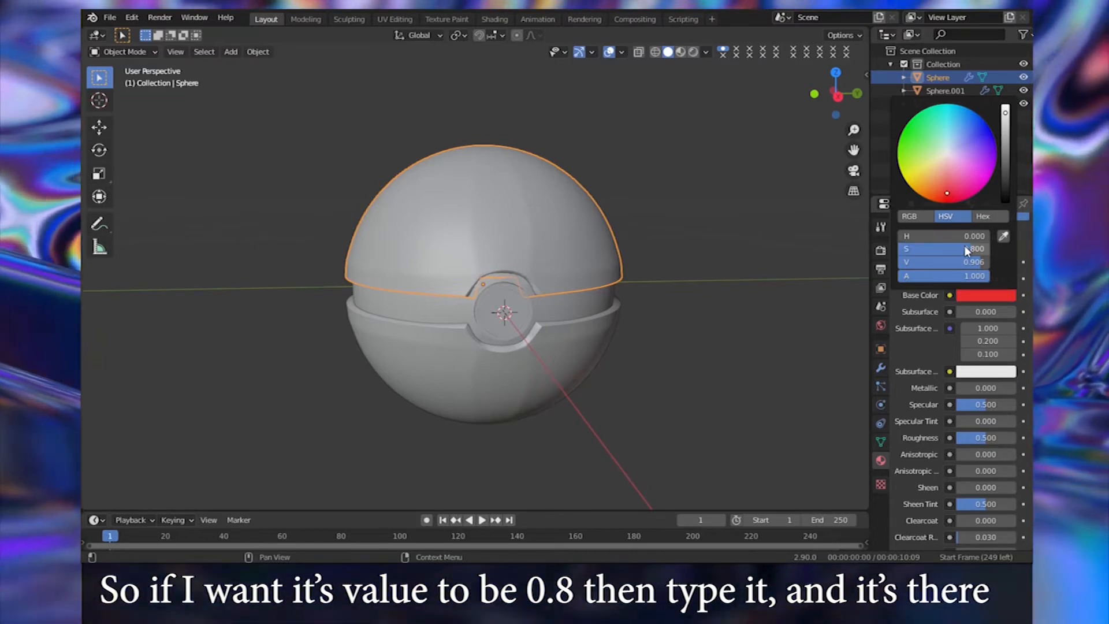
# - Set the Red1 Base Color's saturation to 0.9
pyautogui.click(954, 248)
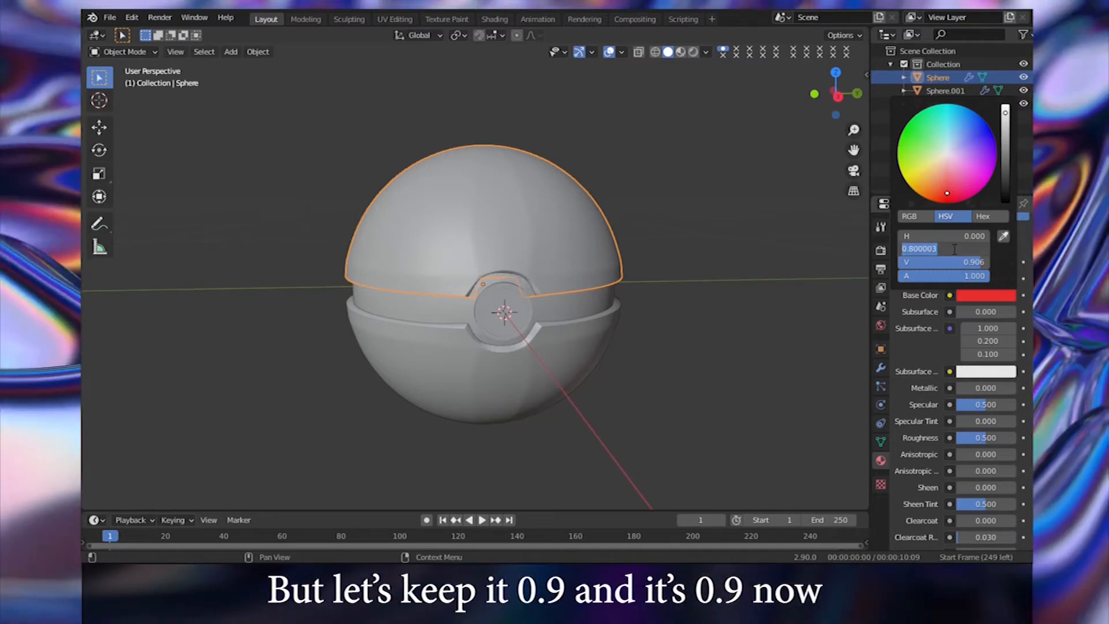
pyautogui.press('Return')
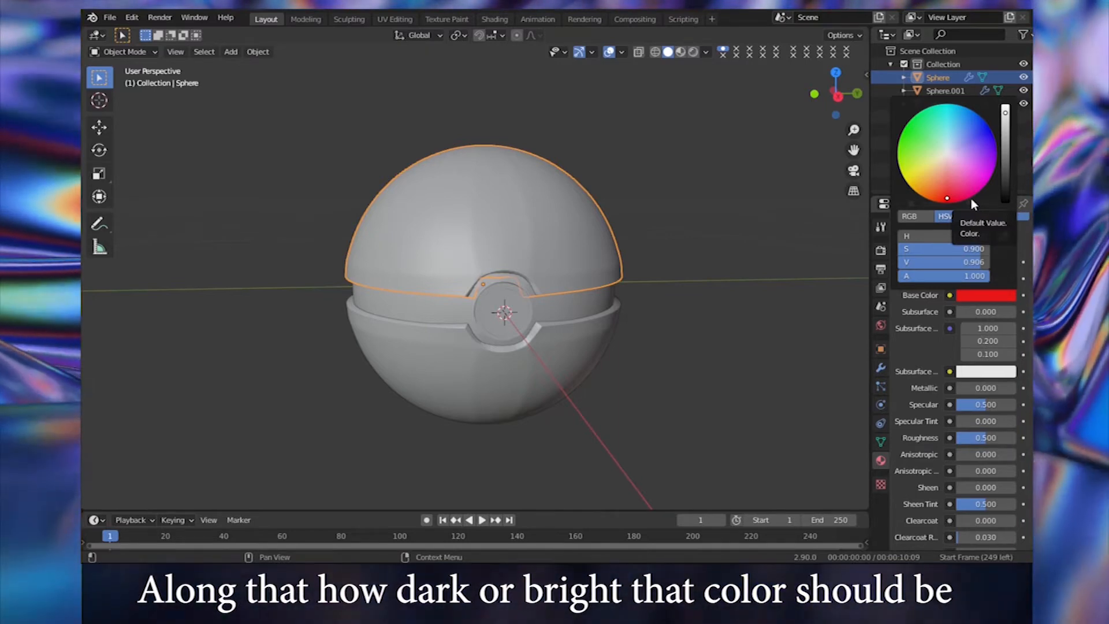
# - Try the Red1 Base Color's value at 1 and 0, and settle on a red slightly below full brightness
pyautogui.click(1006, 114)
pyautogui.moveTo(1006, 114)
pyautogui.mouseDown()
pyautogui.moveTo(1005, 134)
pyautogui.moveTo(1006, 106)
pyautogui.mouseUp()
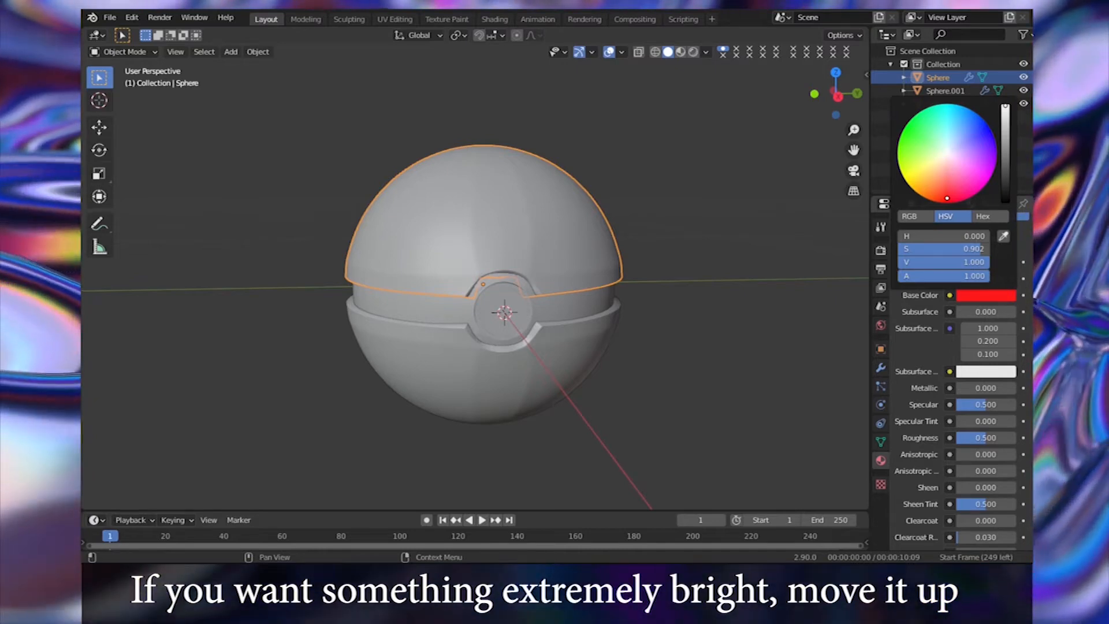
pyautogui.moveTo(1006, 106); pyautogui.dragTo(1006, 201)
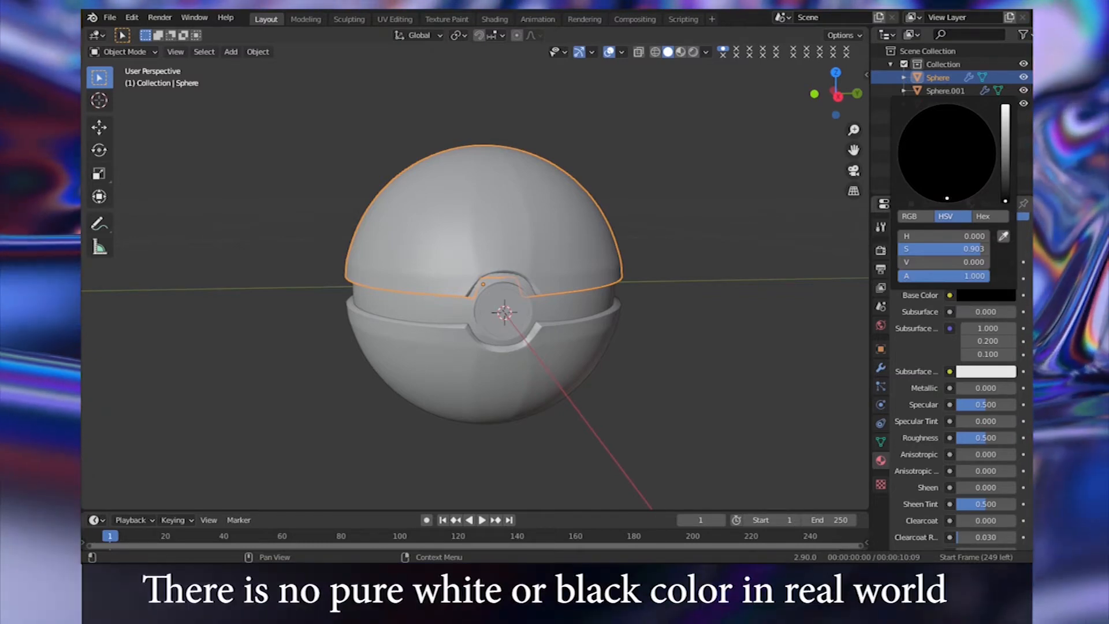
pyautogui.moveTo(1005, 201); pyautogui.dragTo(1006, 110)
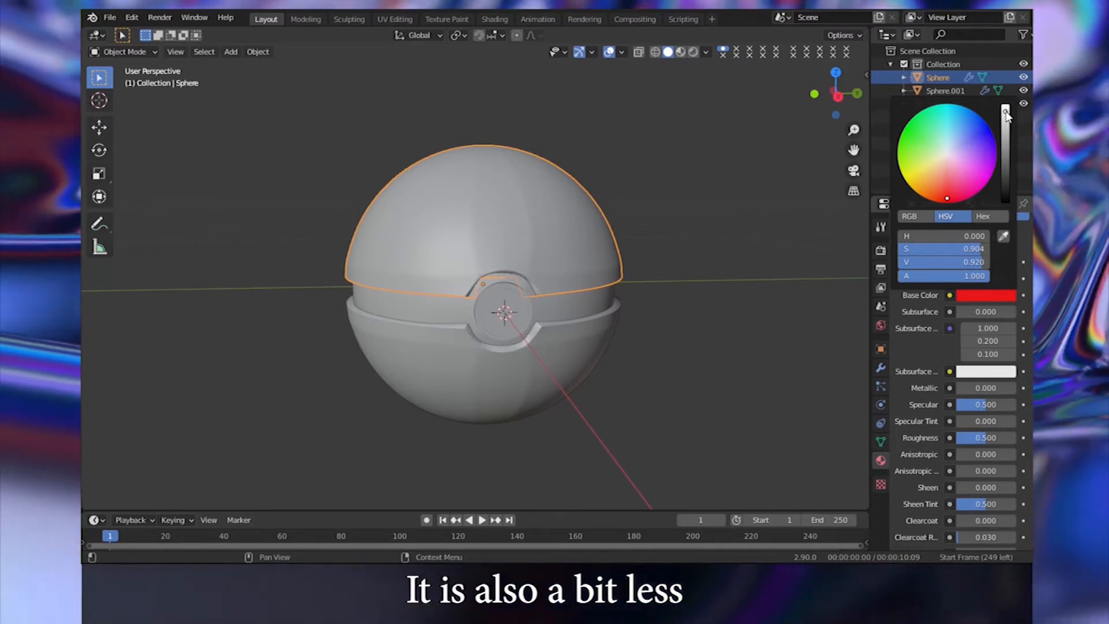
pyautogui.moveTo(1006, 112)
pyautogui.mouseDown()
pyautogui.moveTo(1006, 126)
pyautogui.moveTo(1006, 115)
pyautogui.mouseUp()
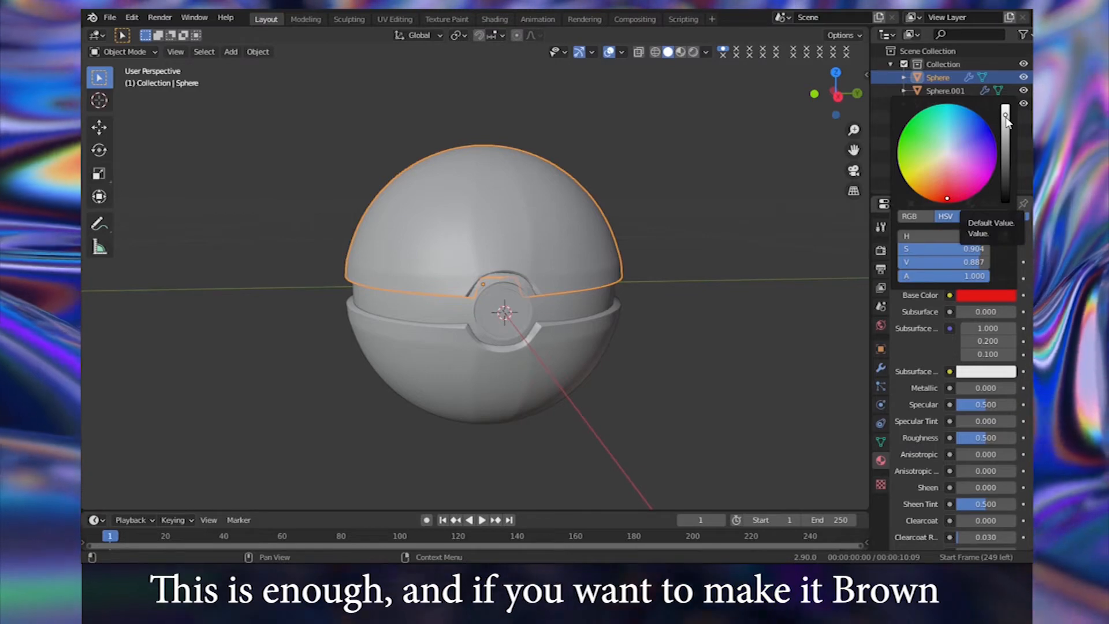
pyautogui.moveTo(1006, 116)
pyautogui.mouseDown()
pyautogui.moveTo(1010, 167)
pyautogui.moveTo(1010, 111)
pyautogui.mouseUp()
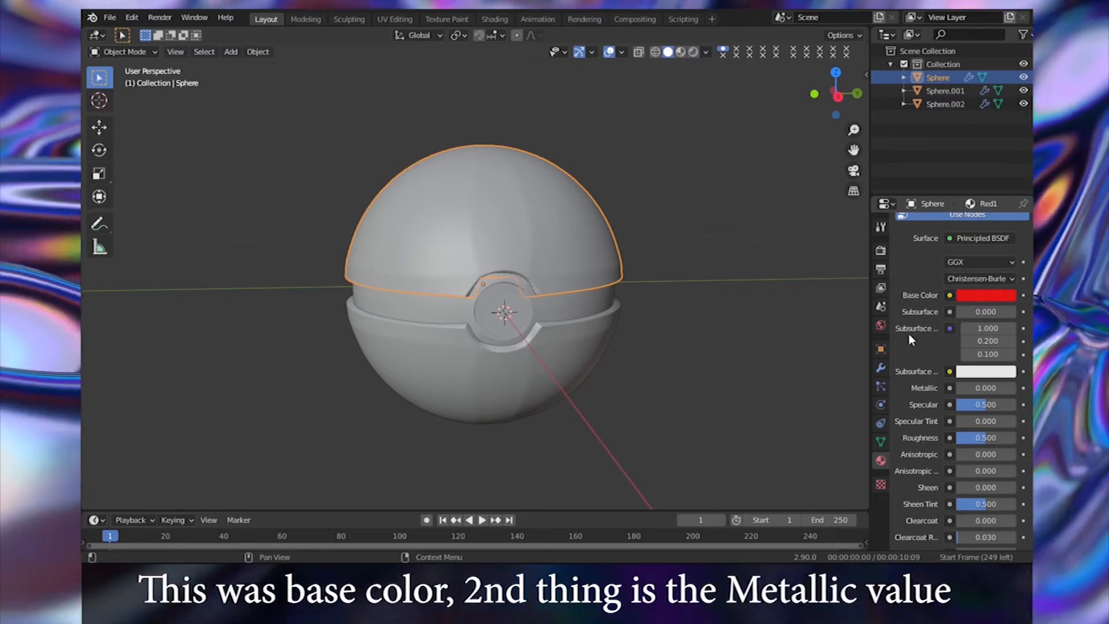
# - Set the Red1 material's Roughness to 0.25 and check the result on the preview sphere
pyautogui.scroll(-2, 910, 336)
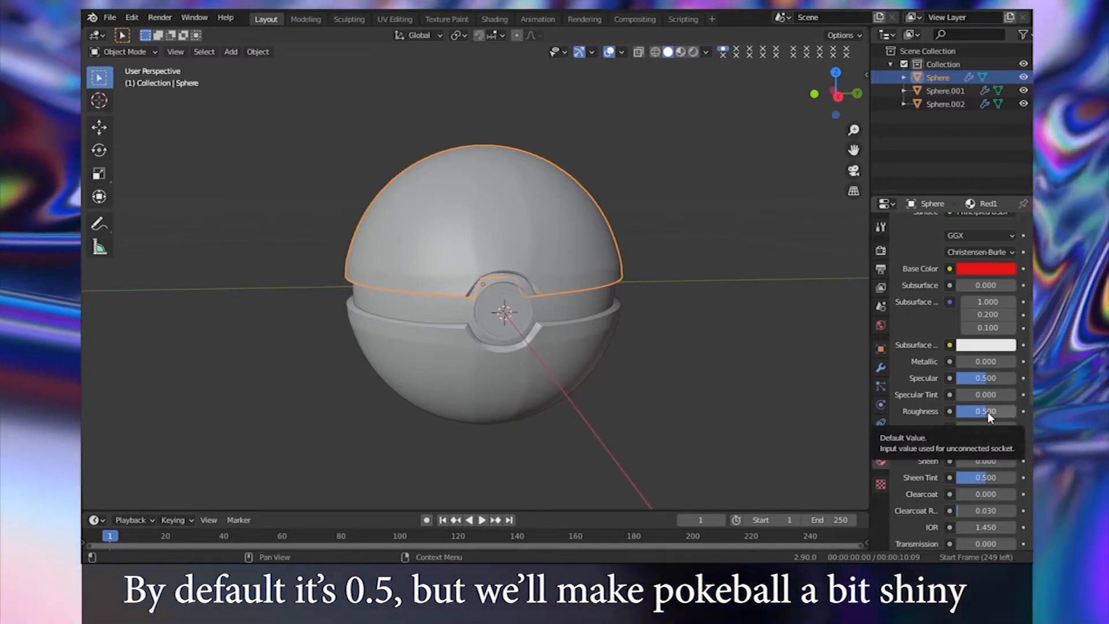
pyautogui.moveTo(989, 413); pyautogui.dragTo(977, 411)
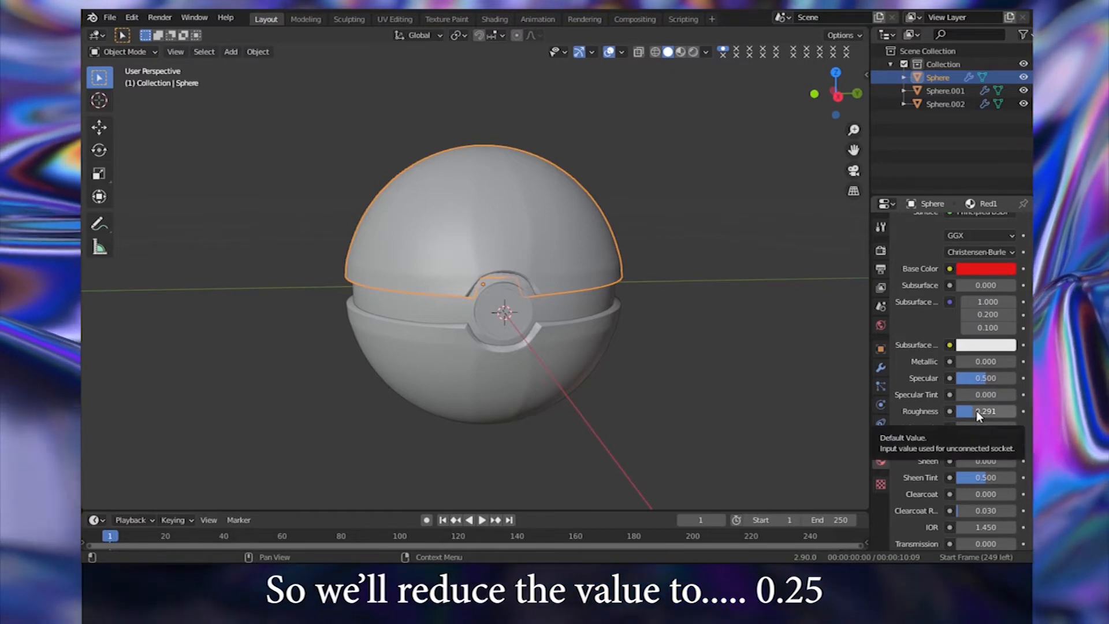
pyautogui.click(977, 411)
pyautogui.write('.25')
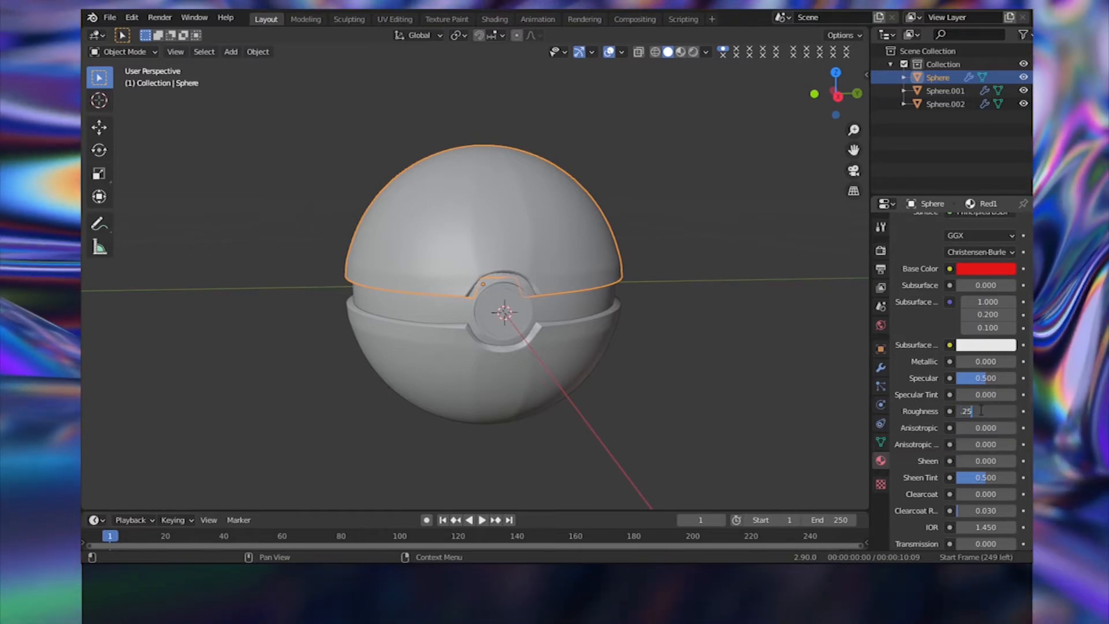
pyautogui.press('Return')
pyautogui.scroll(5, 899, 380)
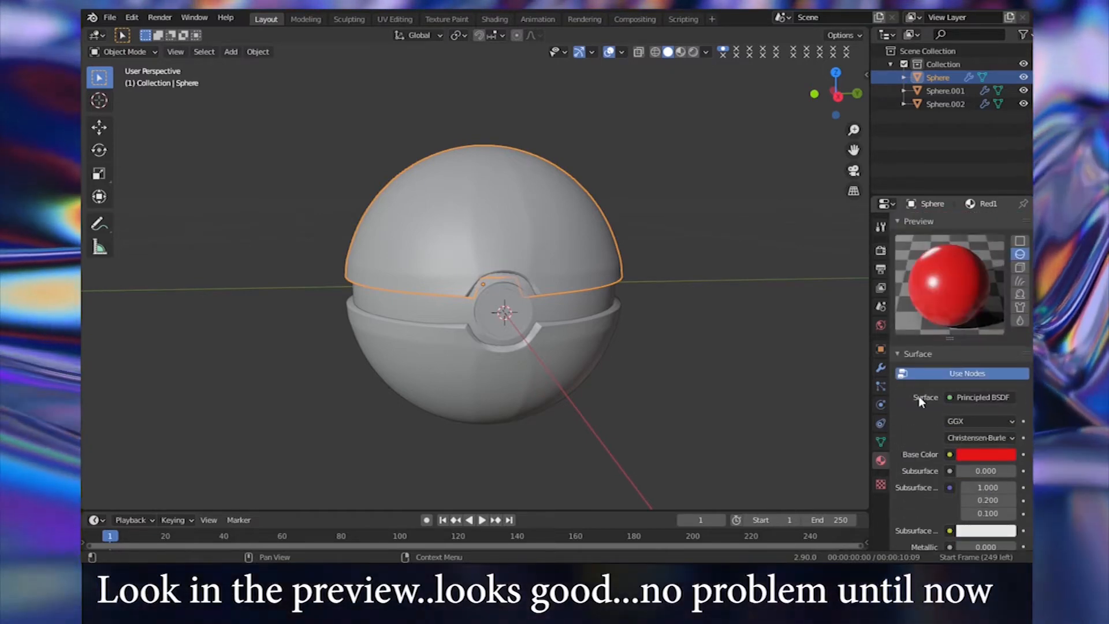
pyautogui.scroll(3, 941, 313)
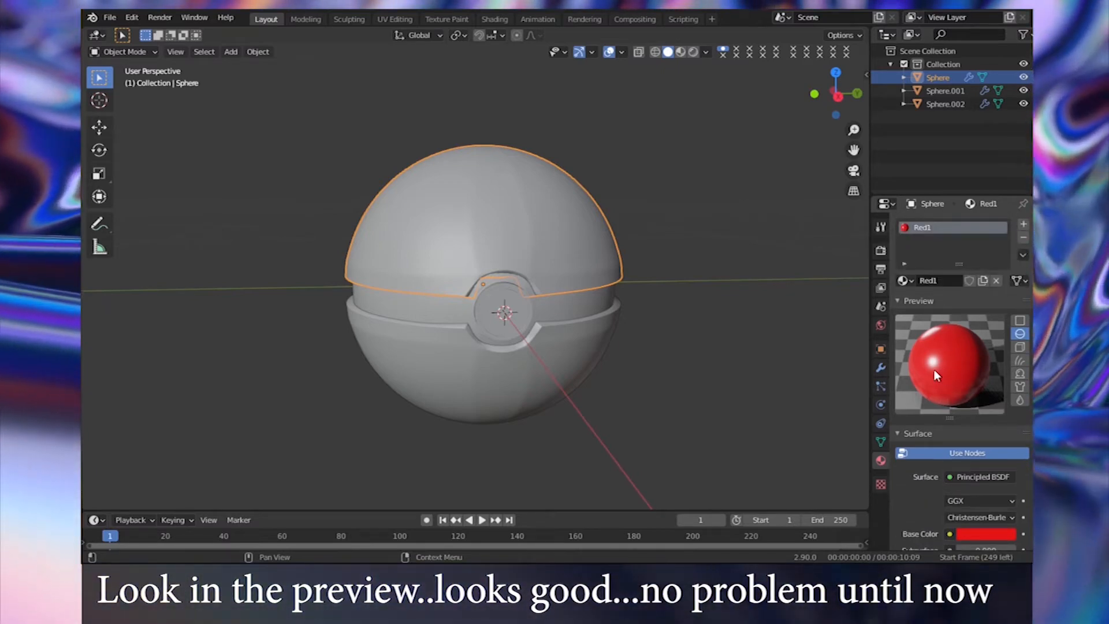
pyautogui.scroll(-4, 927, 387)
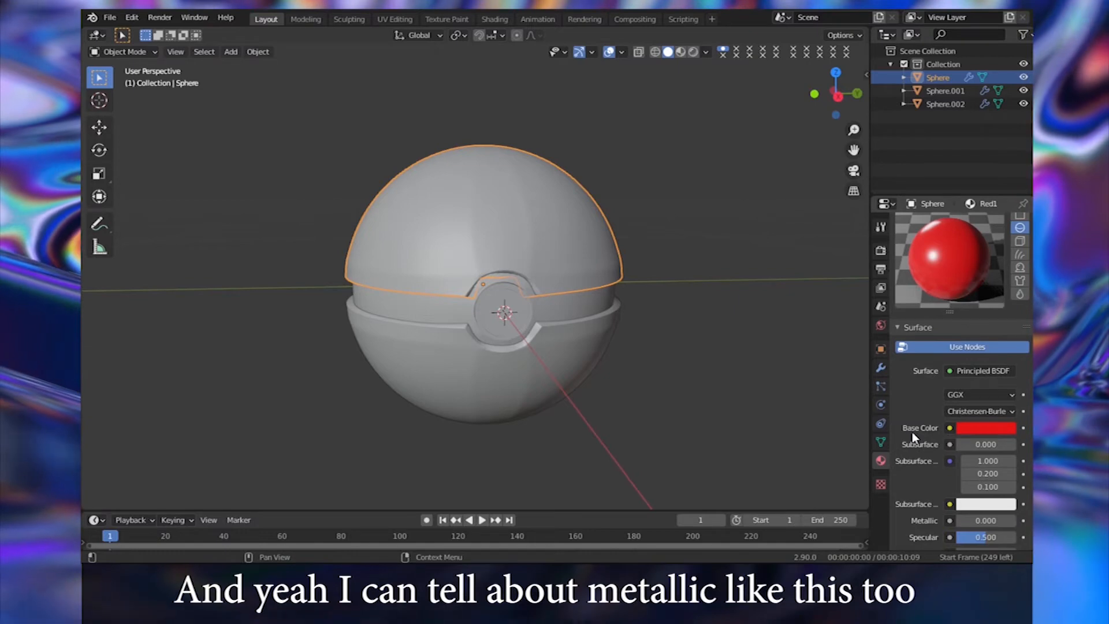
# - Try out Metallic and a Transmission of 1 on the Red1 material, and check the preview sphere
pyautogui.moveTo(969, 520)
pyautogui.mouseDown()
pyautogui.moveTo(1023, 520)
pyautogui.moveTo(956, 520)
pyautogui.mouseUp()
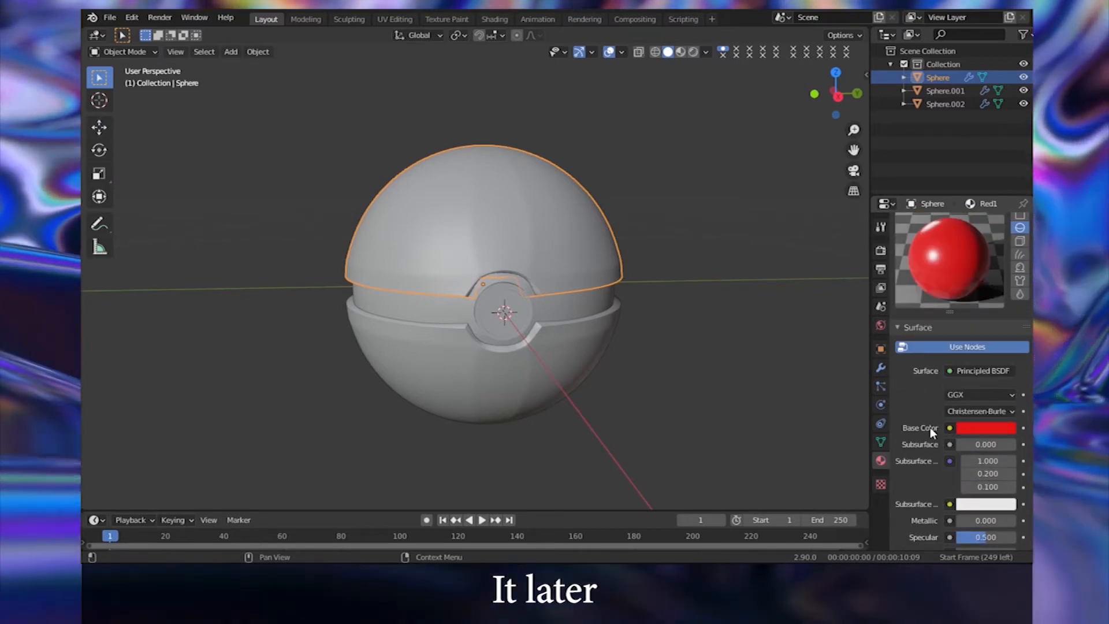
pyautogui.scroll(-8, 921, 422)
pyautogui.scroll(-1, 920, 427)
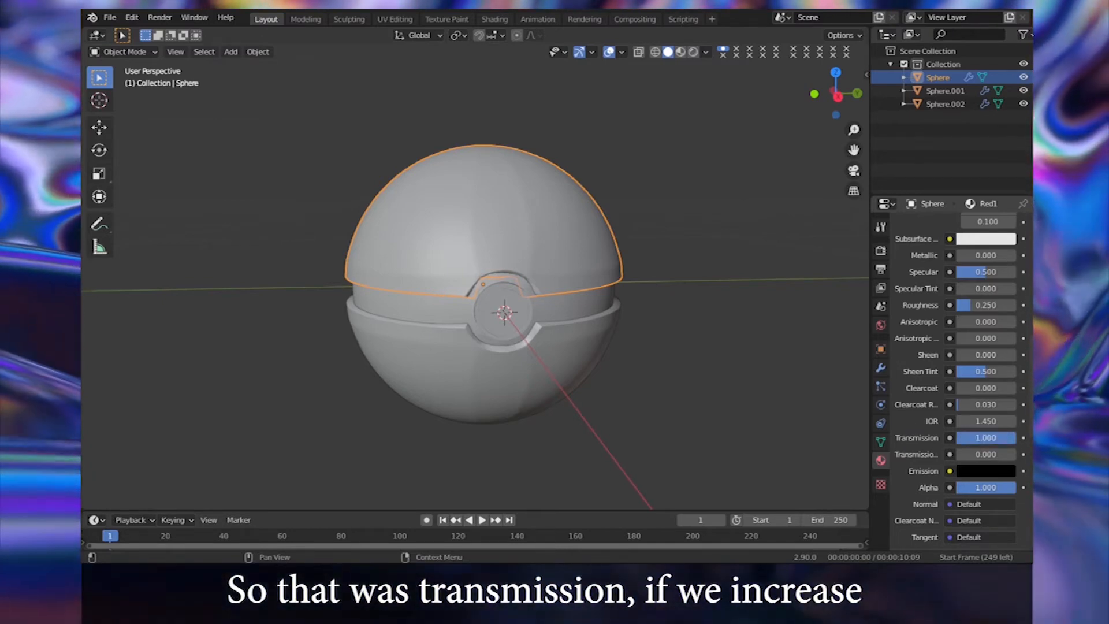
pyautogui.scroll(10, 913, 404)
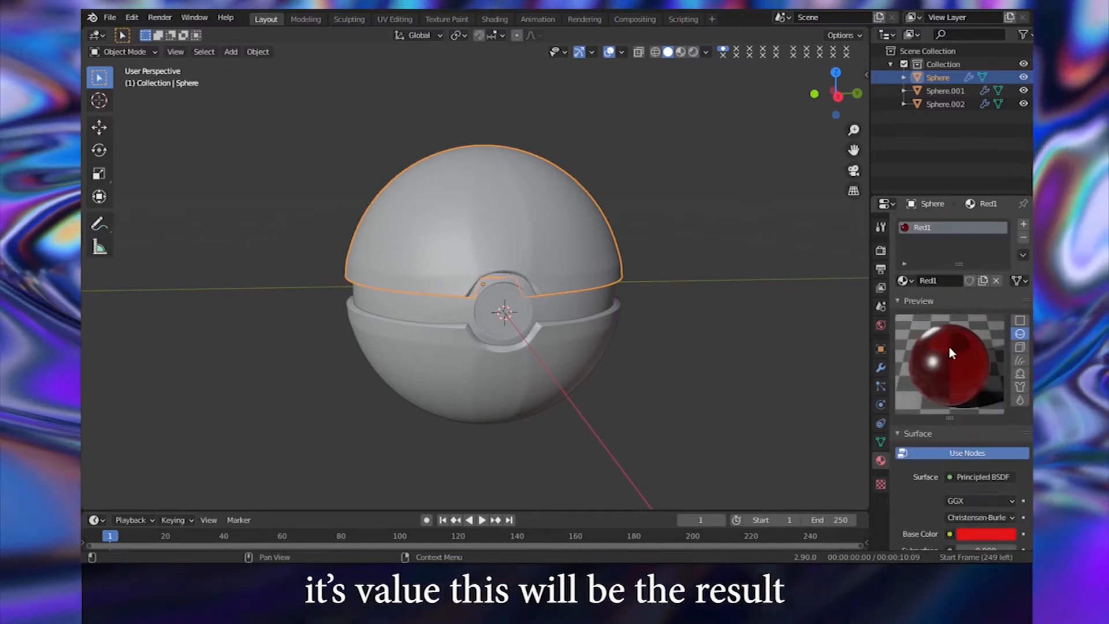
pyautogui.scroll(-10, 981, 388)
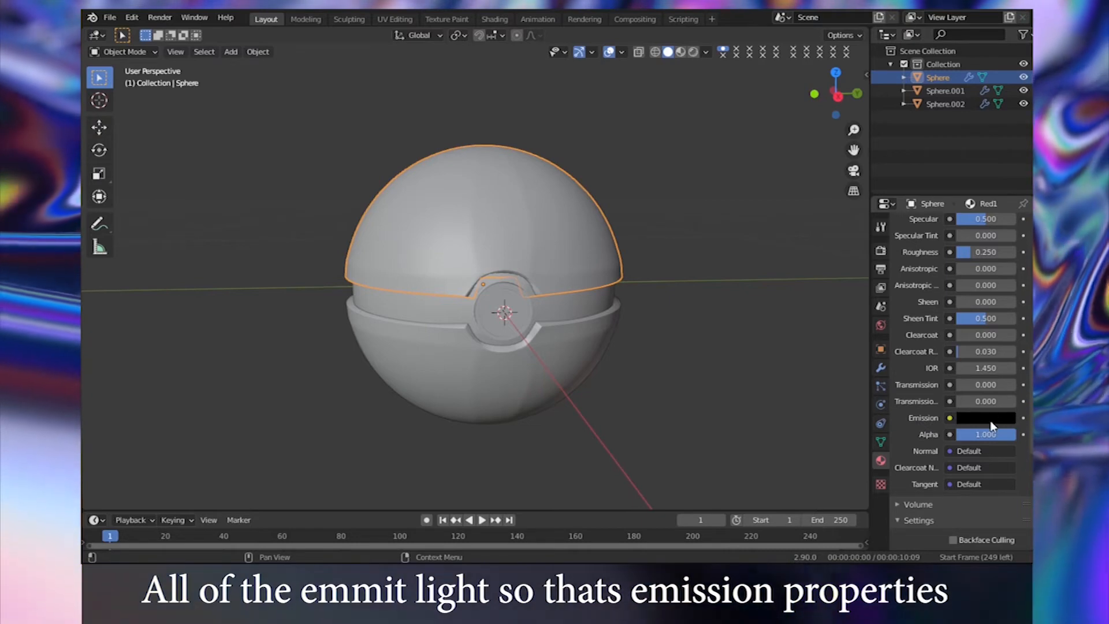
# - Brighten the Red1 material's Emission color from black to light grey and check the preview sphere
pyautogui.click(991, 420)
pyautogui.moveTo(1005, 301); pyautogui.dragTo(1005, 260)
pyautogui.scroll(10, 918, 444)
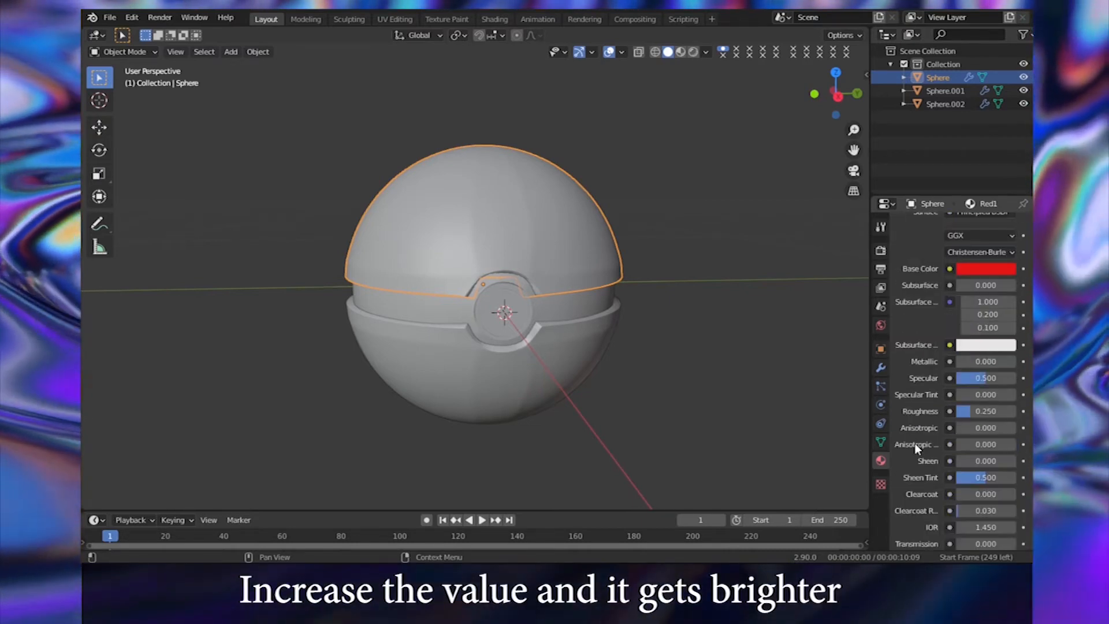
pyautogui.scroll(5, 914, 442)
pyautogui.scroll(-8, 926, 481)
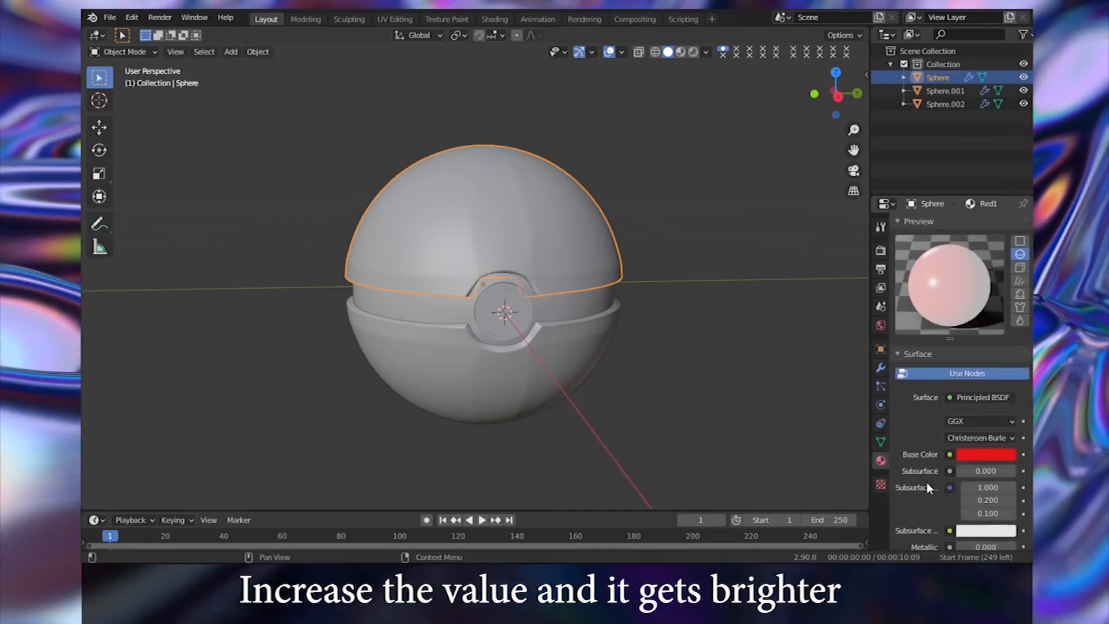
# - Raise the Red1 material's Roughness to 1 and check the glowing preview sphere
pyautogui.moveTo(973, 493); pyautogui.dragTo(1015, 492)
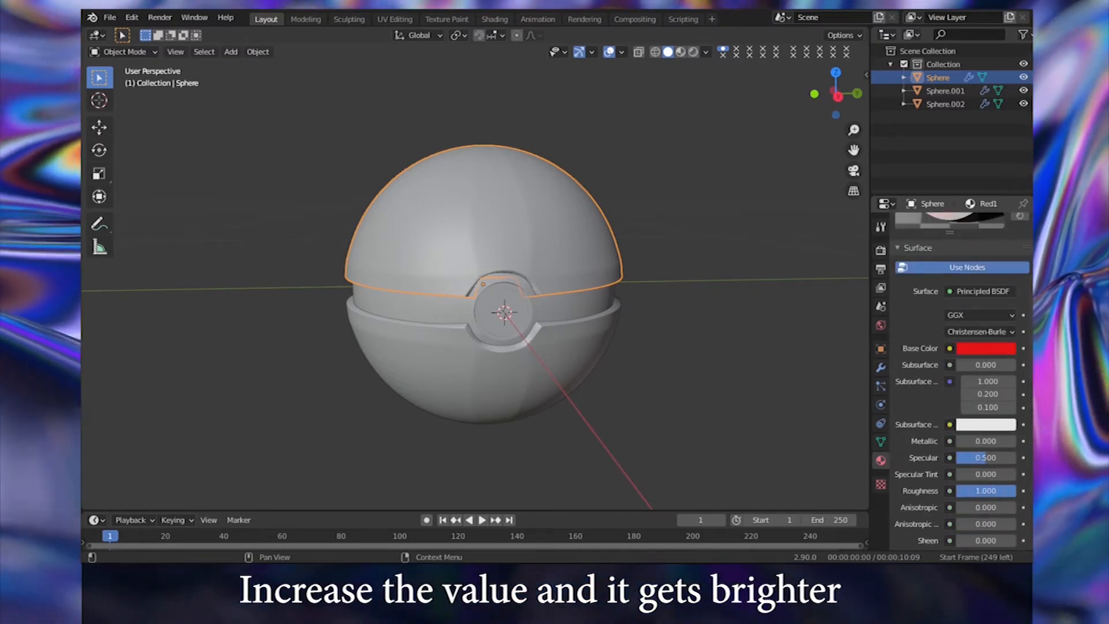
pyautogui.scroll(5, 927, 456)
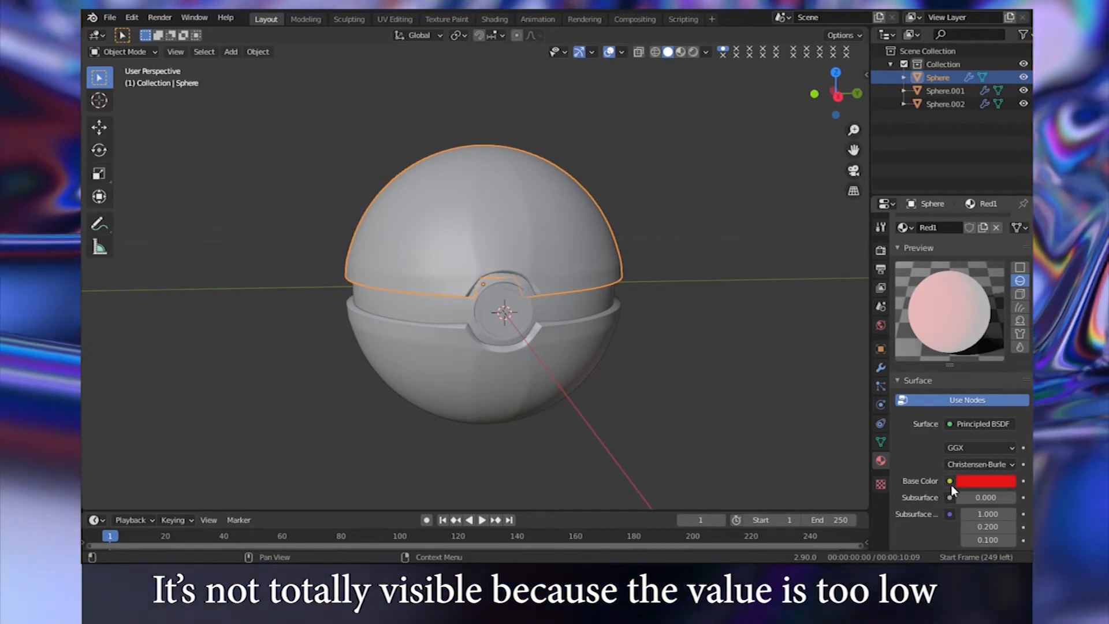
pyautogui.scroll(-4, 945, 491)
pyautogui.scroll(-1, 936, 501)
# - Set the Red1 material's Roughness back to 0.25
pyautogui.doubleClick(985, 491)
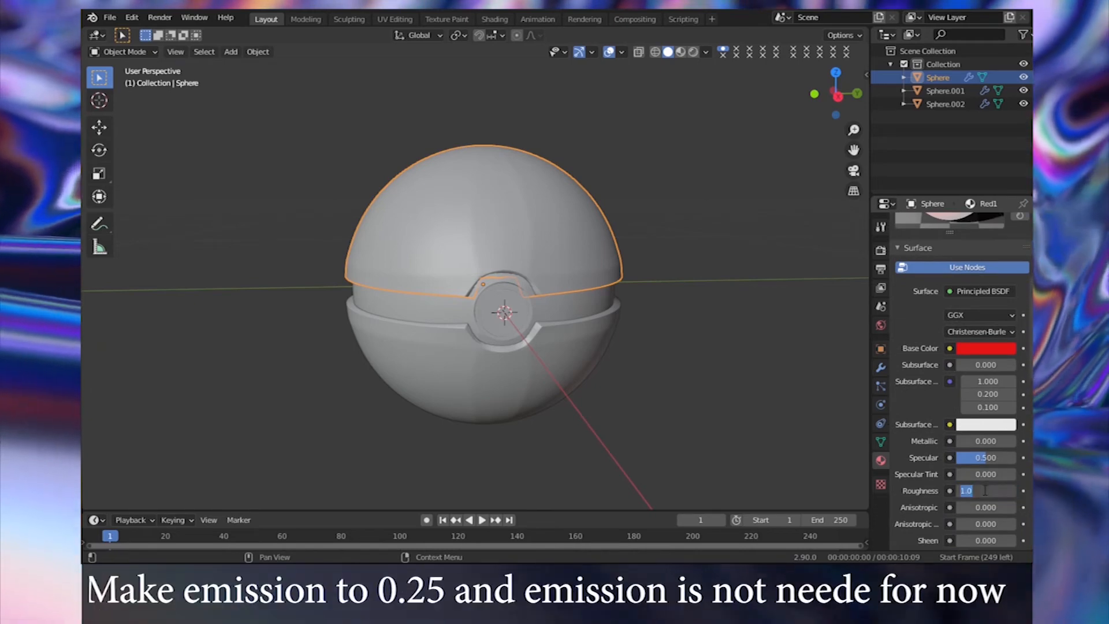
pyautogui.write('0.25')
pyautogui.press('Return')
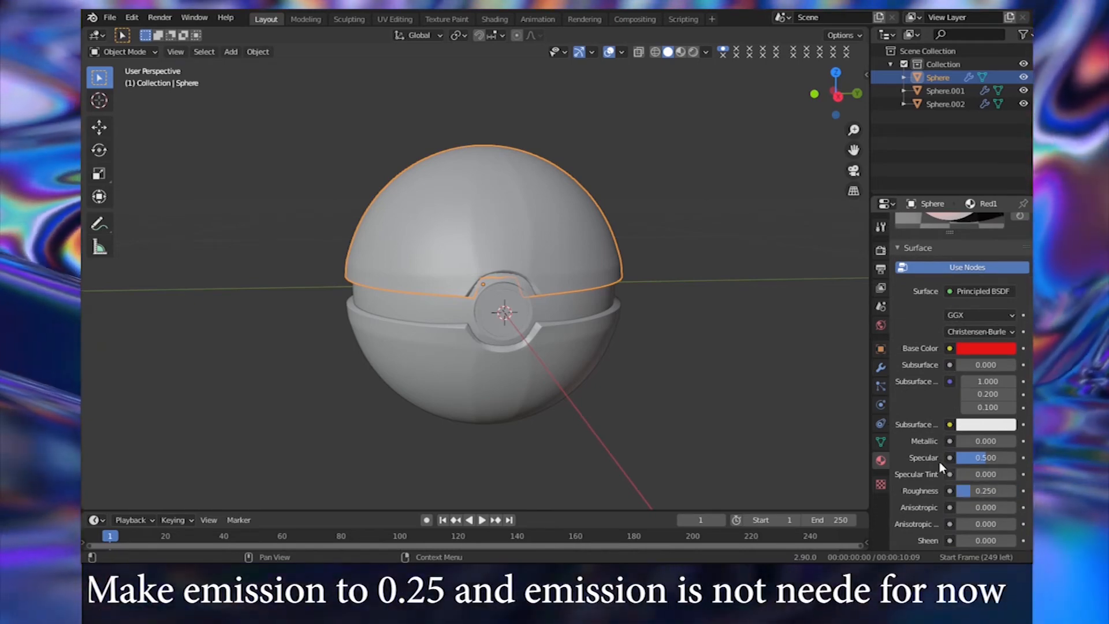
# - Set the Red1 material's Emission color back to black and return to the material preview
pyautogui.scroll(-7, 933, 460)
pyautogui.scroll(-10, 926, 458)
pyautogui.scroll(5, 925, 453)
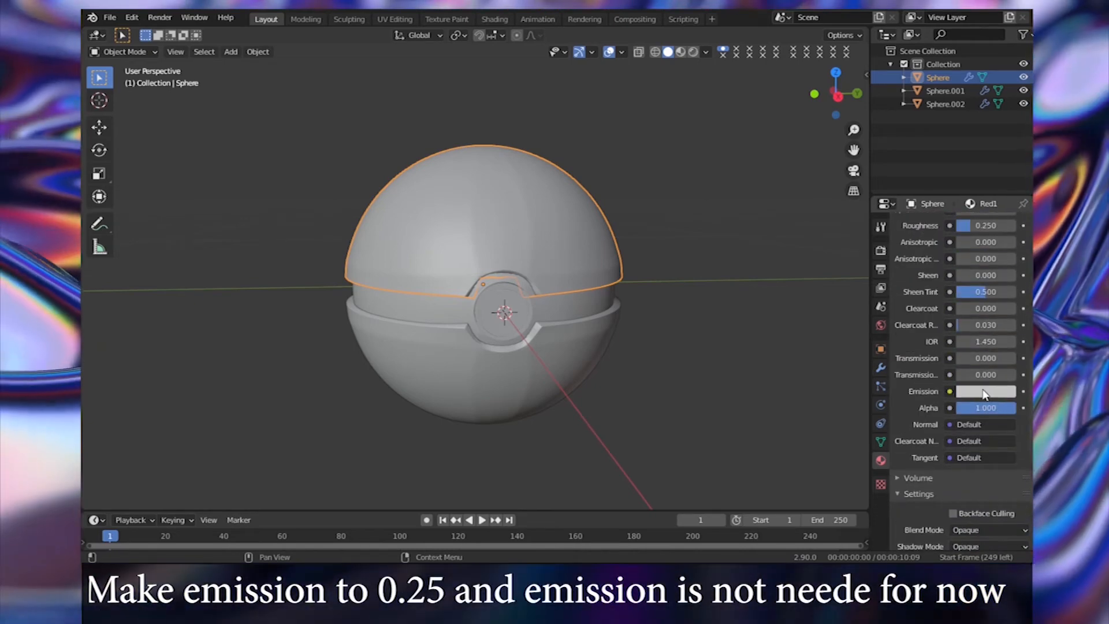
pyautogui.click(985, 391)
pyautogui.moveTo(1006, 224); pyautogui.dragTo(1006, 298)
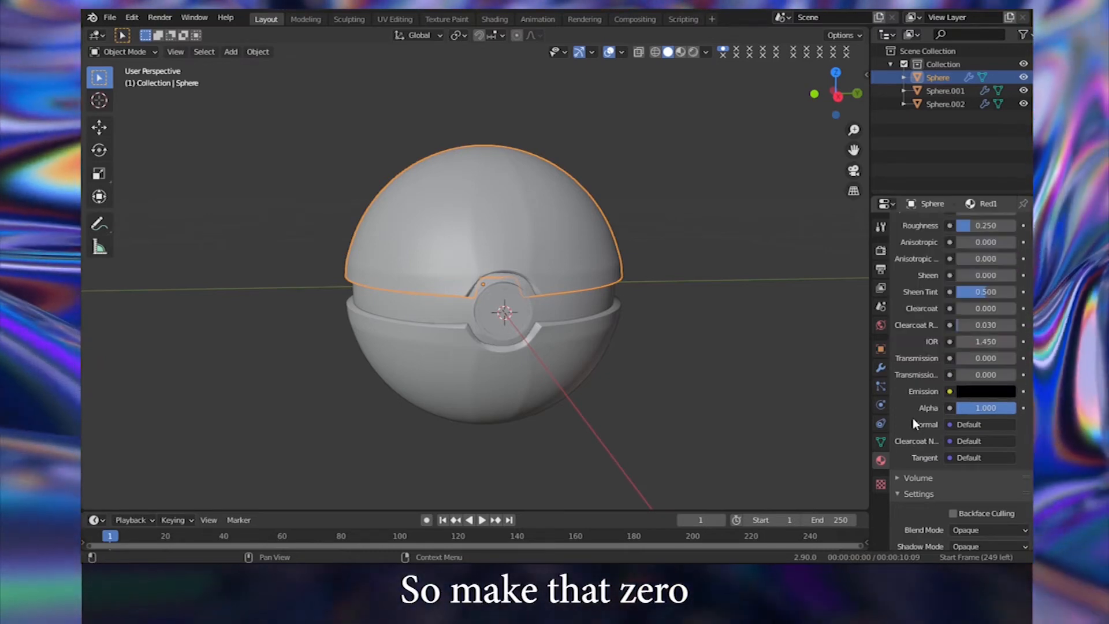
pyautogui.scroll(12, 936, 376)
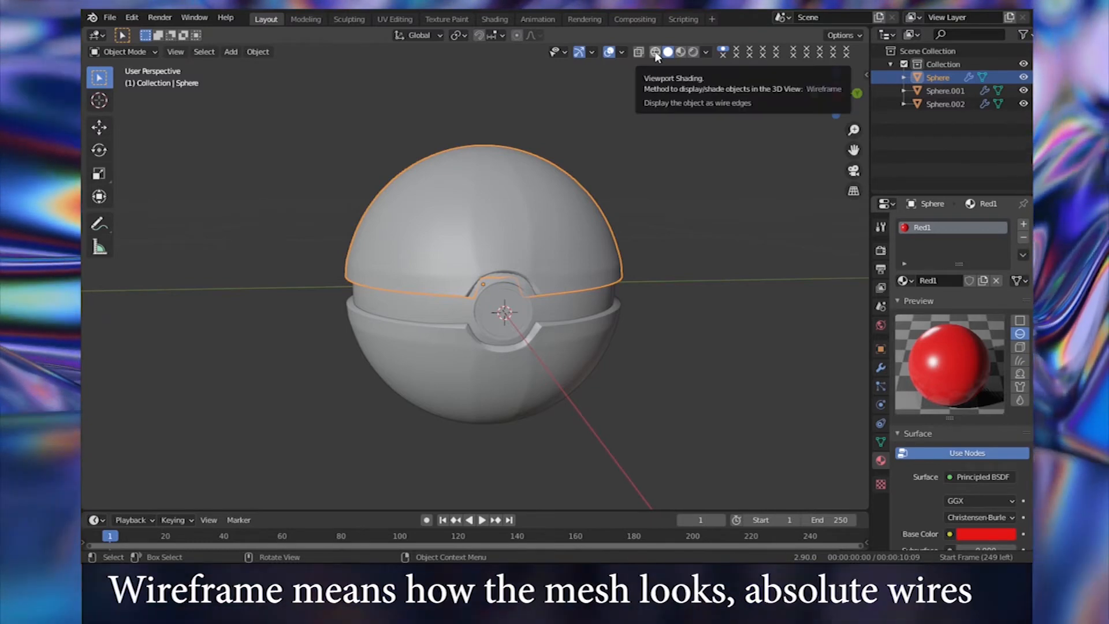
# - Deselect the upper half and examine the ball from several angles in Wireframe and Solid viewport shading
pyautogui.click(655, 53)
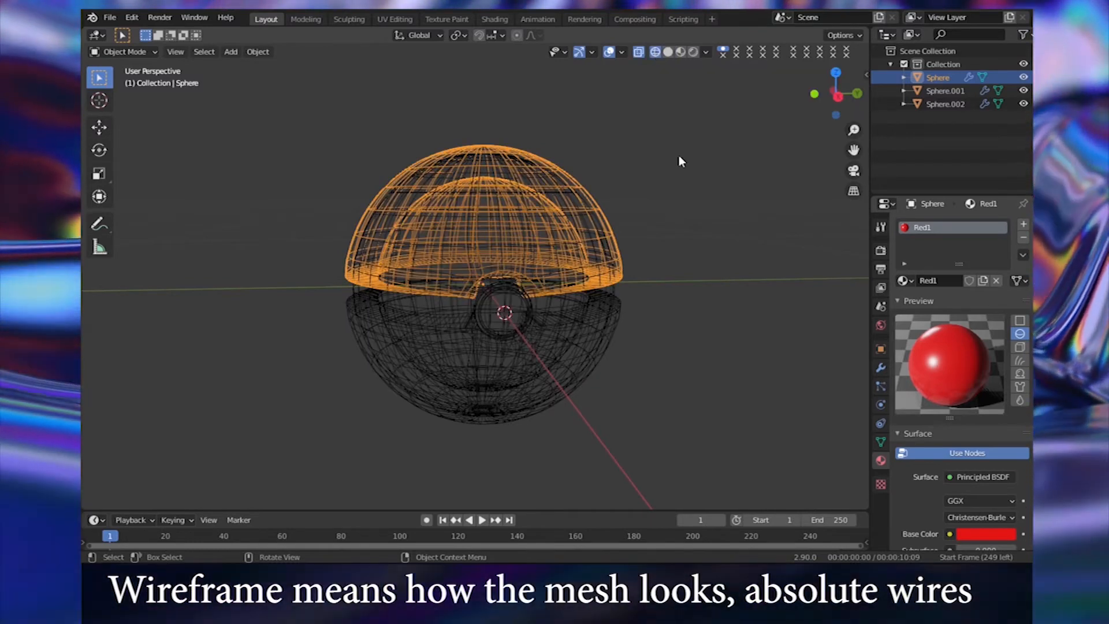
pyautogui.click(591, 188)
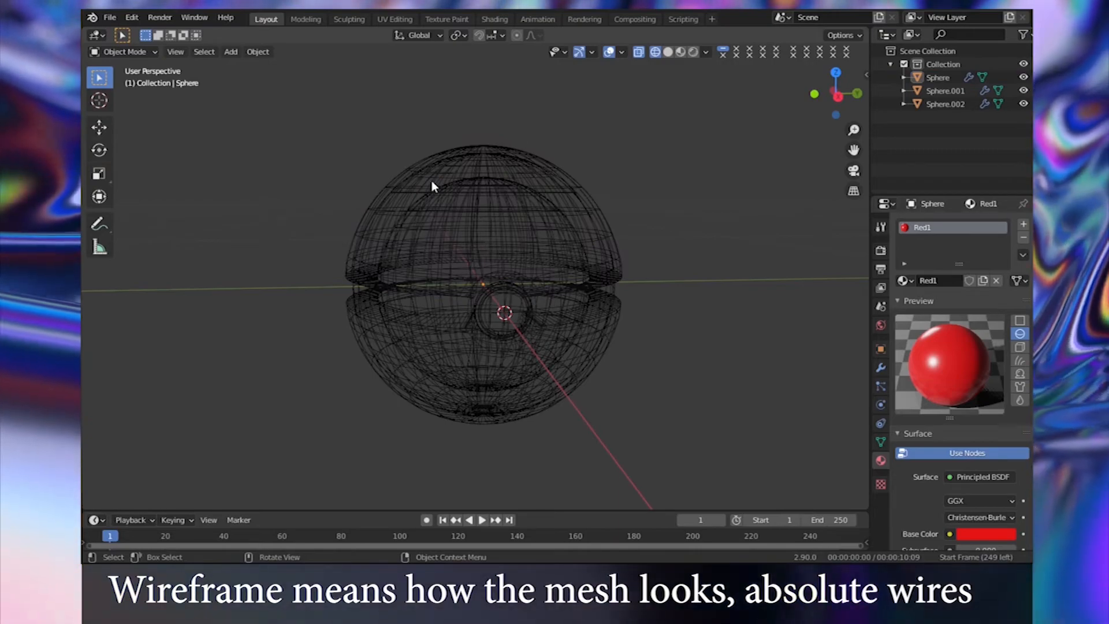
pyautogui.moveTo(536, 166); pyautogui.dragTo(563, 242, button='middle')
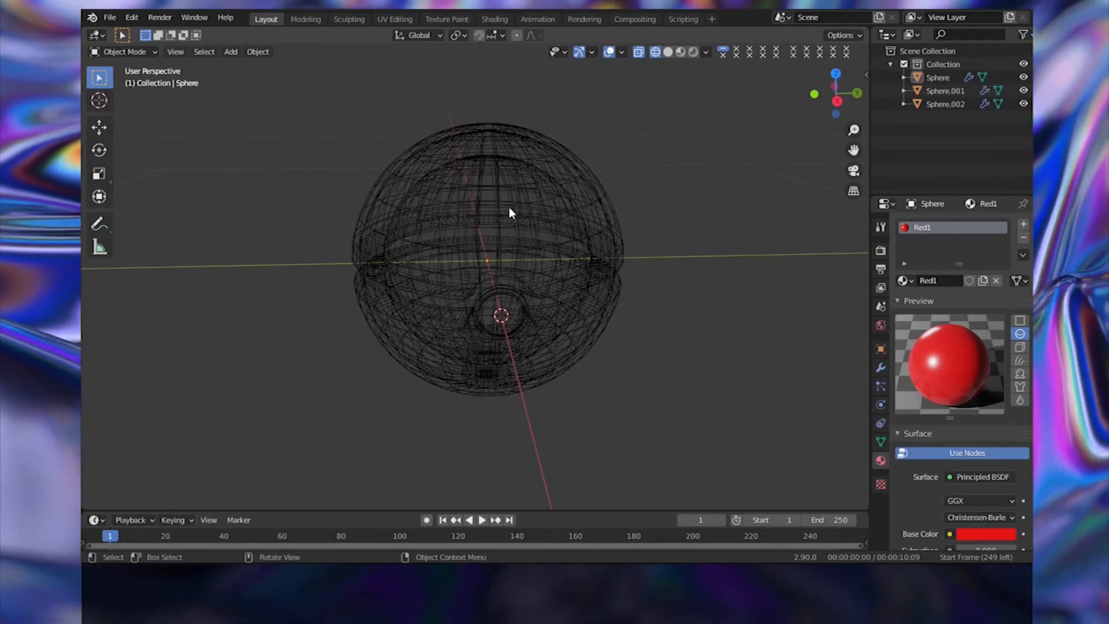
pyautogui.moveTo(510, 209)
pyautogui.mouseDown(button='middle')
pyautogui.moveTo(515, 241)
pyautogui.moveTo(496, 179)
pyautogui.moveTo(502, 189)
pyautogui.mouseUp(button='middle')
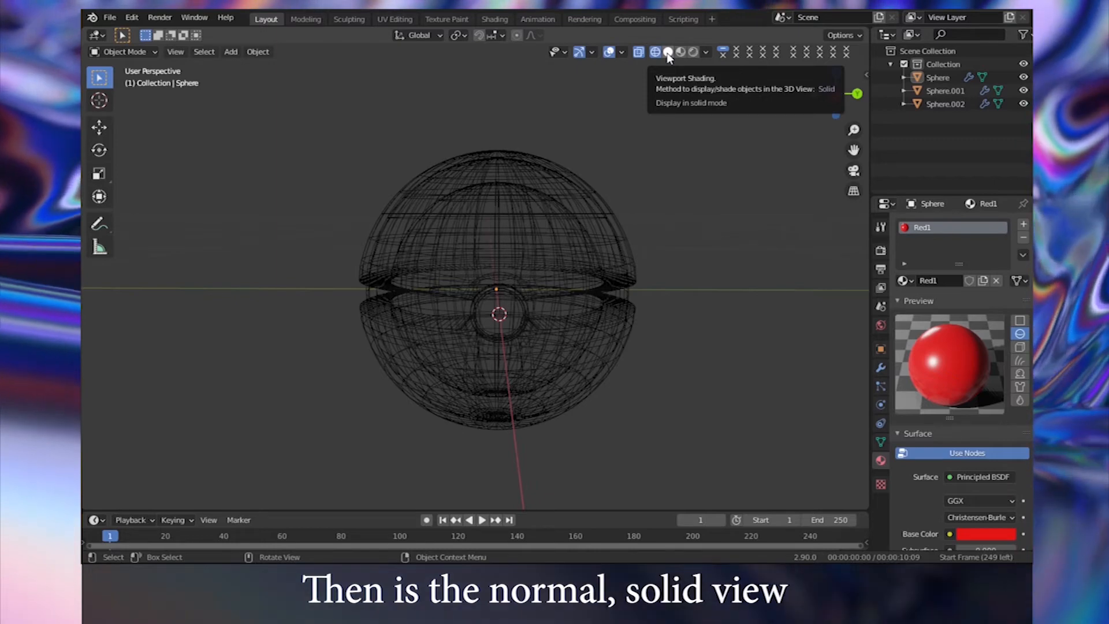
pyautogui.click(668, 52)
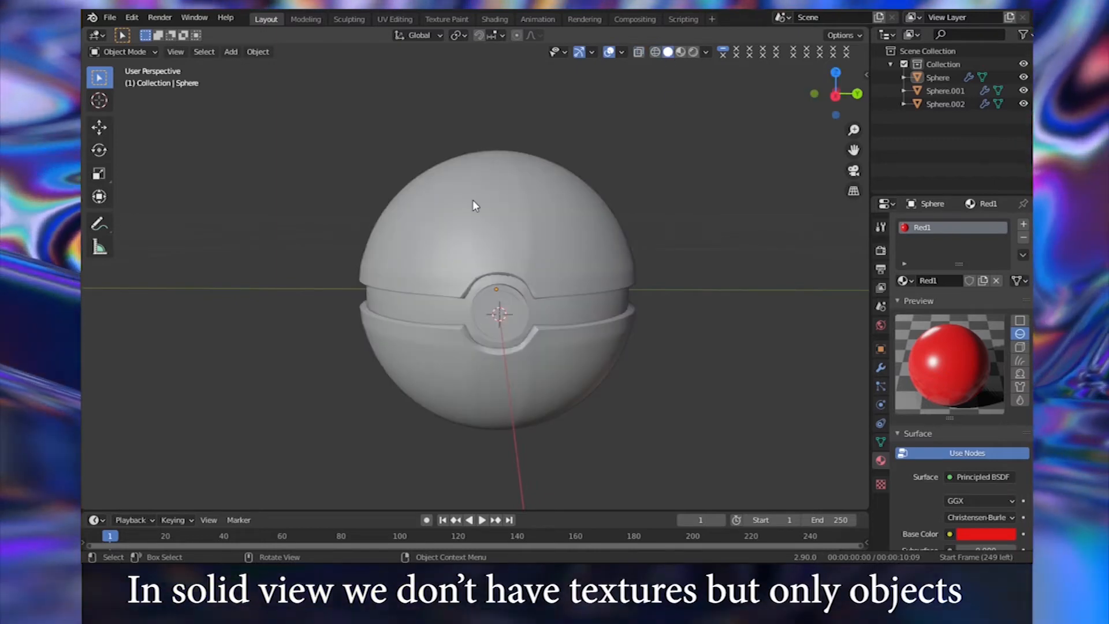
pyautogui.moveTo(488, 206)
pyautogui.mouseDown(button='middle')
pyautogui.moveTo(490, 282)
pyautogui.moveTo(472, 205)
pyautogui.moveTo(514, 223)
pyautogui.mouseUp(button='middle')
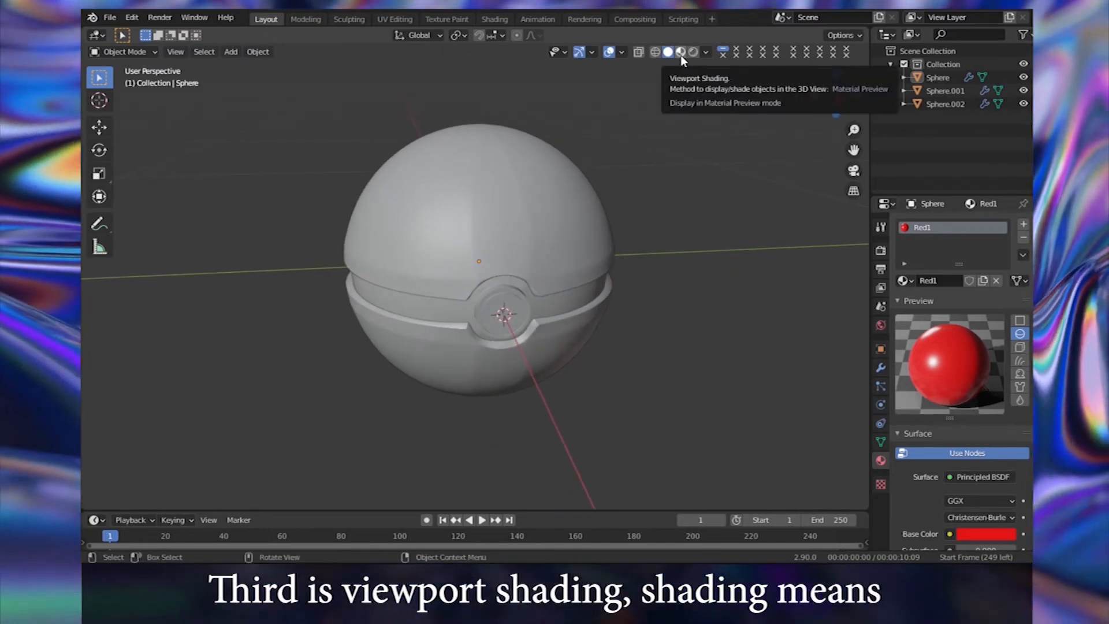
# - Examine the ball's colors in Material Preview shading and switch the viewport to Rendered shading
pyautogui.click(681, 53)
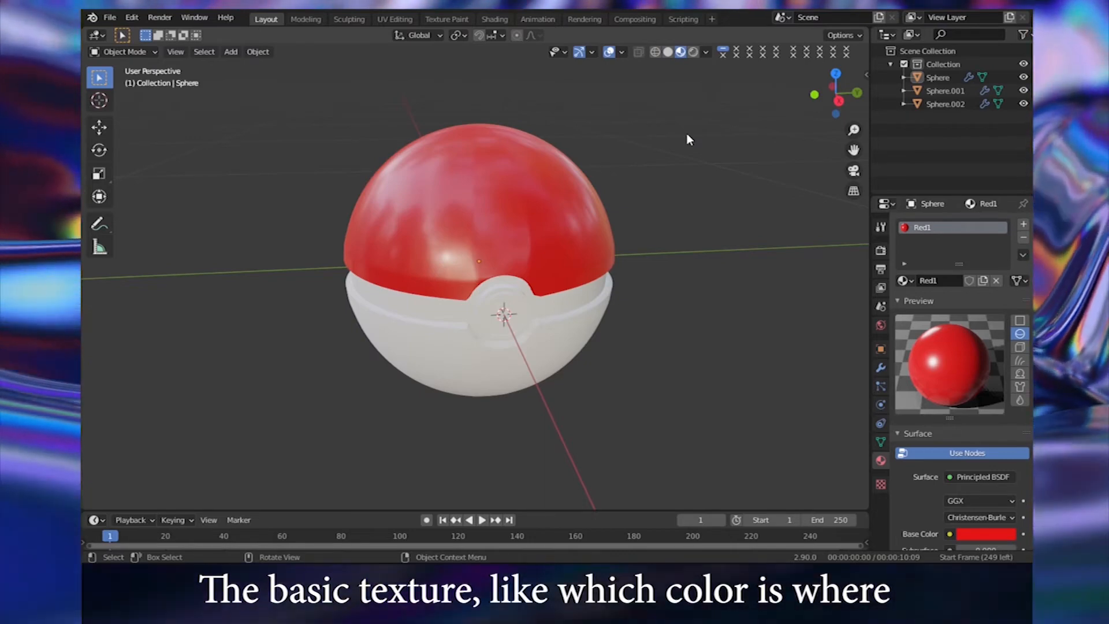
pyautogui.moveTo(476, 215)
pyautogui.mouseDown(button='middle')
pyautogui.moveTo(486, 311)
pyautogui.moveTo(448, 212)
pyautogui.moveTo(383, 156)
pyautogui.moveTo(388, 134)
pyautogui.moveTo(476, 223)
pyautogui.mouseUp(button='middle')
pyautogui.scroll(1, 476, 223)
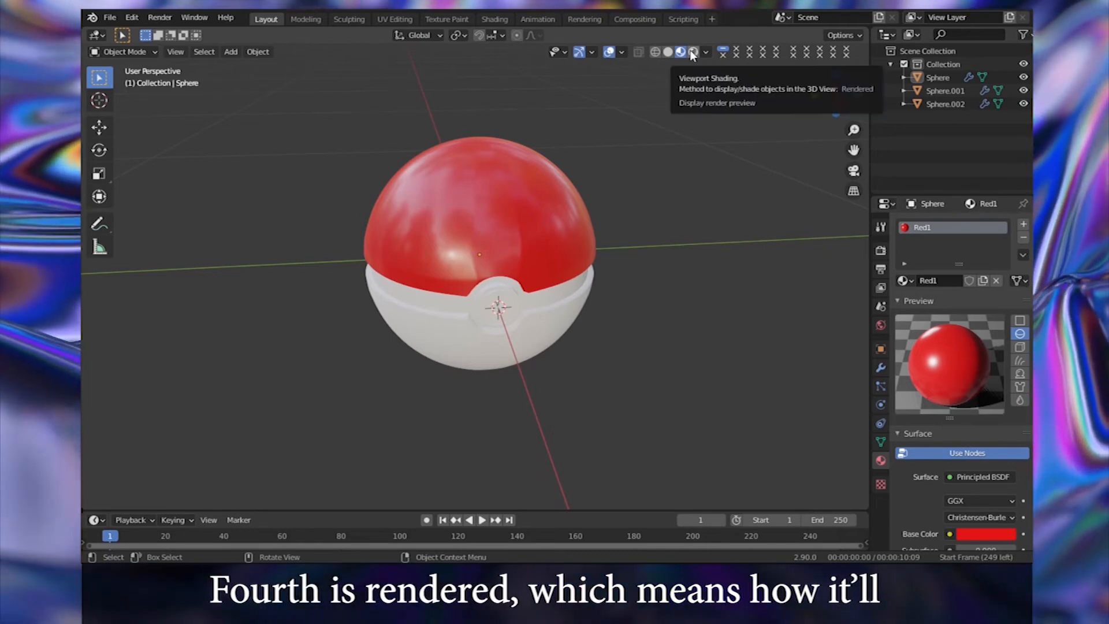
pyautogui.click(693, 52)
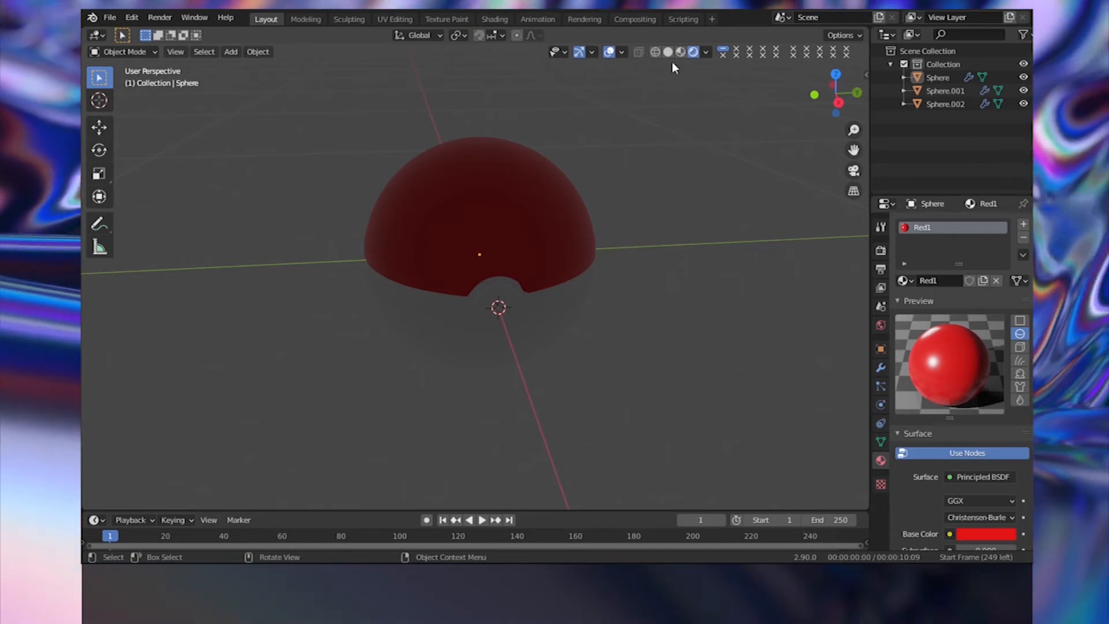
# - View the ball in Material Preview shading from a slightly different angle and switch the viewport to Solid shading
pyautogui.click(680, 52)
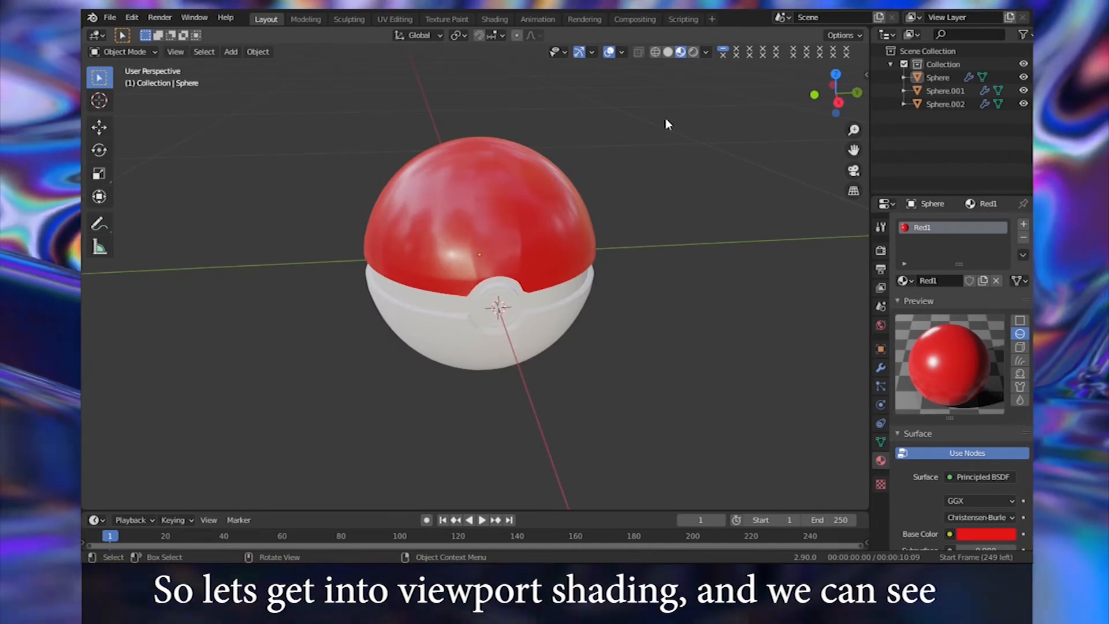
pyautogui.moveTo(513, 219); pyautogui.dragTo(522, 197, button='middle')
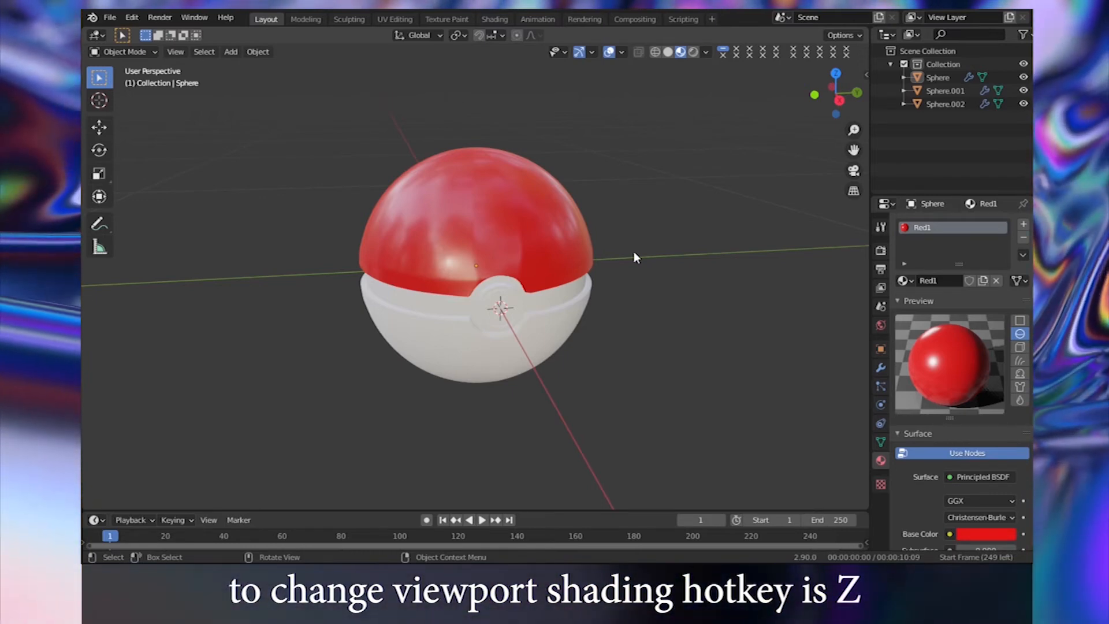
pyautogui.press('z')
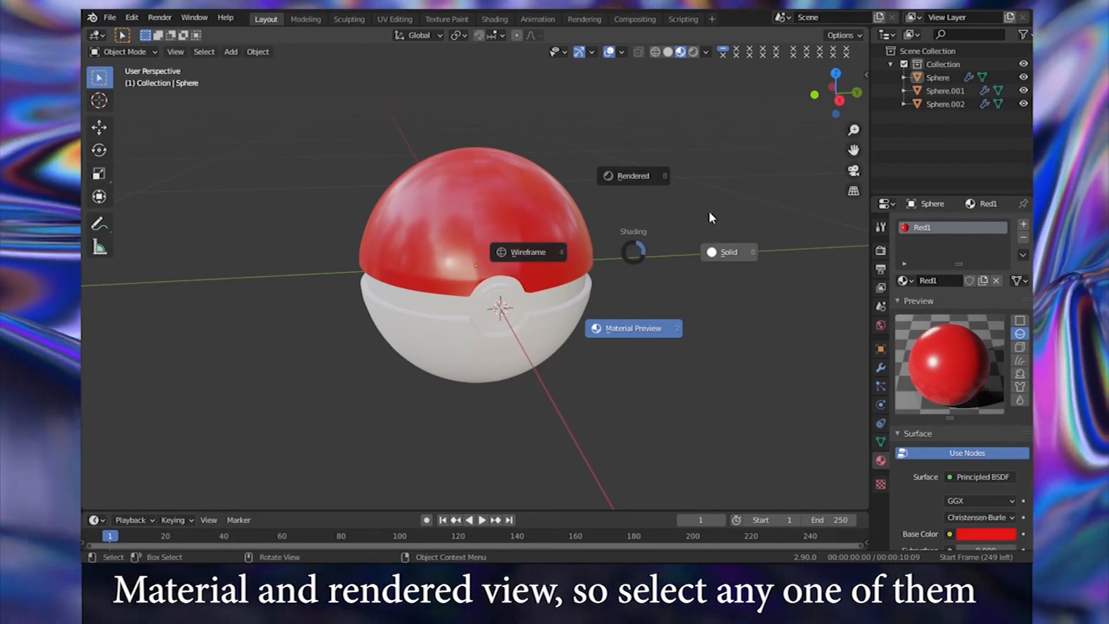
pyautogui.click(737, 251)
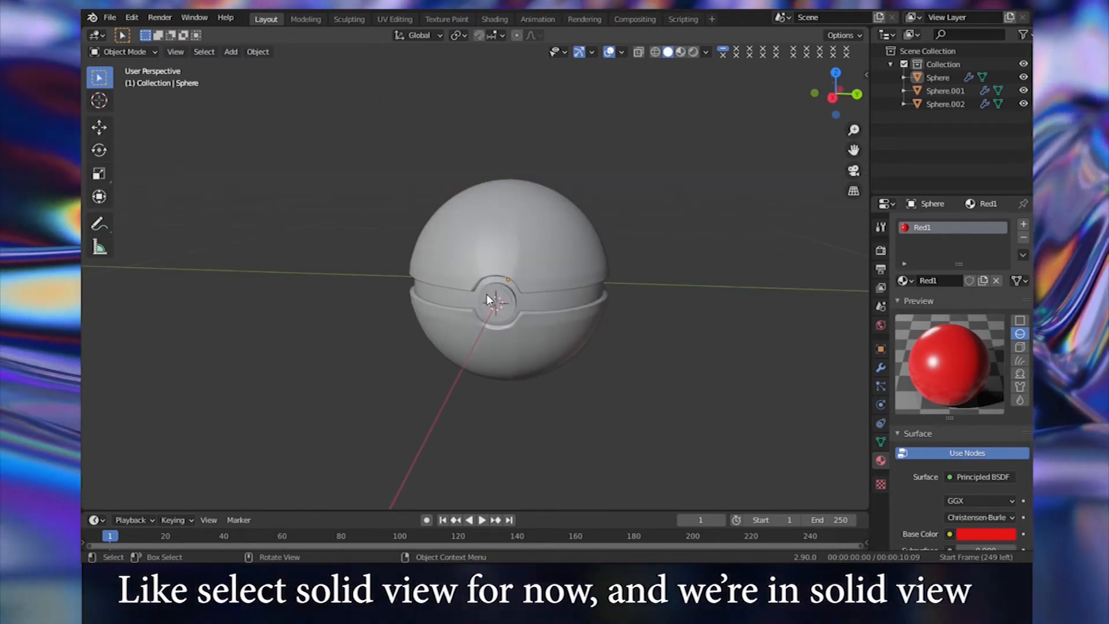
# - Pick the lower half, examine the ball in Material Preview shading from another angle, and return to Solid shading
pyautogui.click(487, 293)
pyautogui.press('z')
pyautogui.click(663, 349)
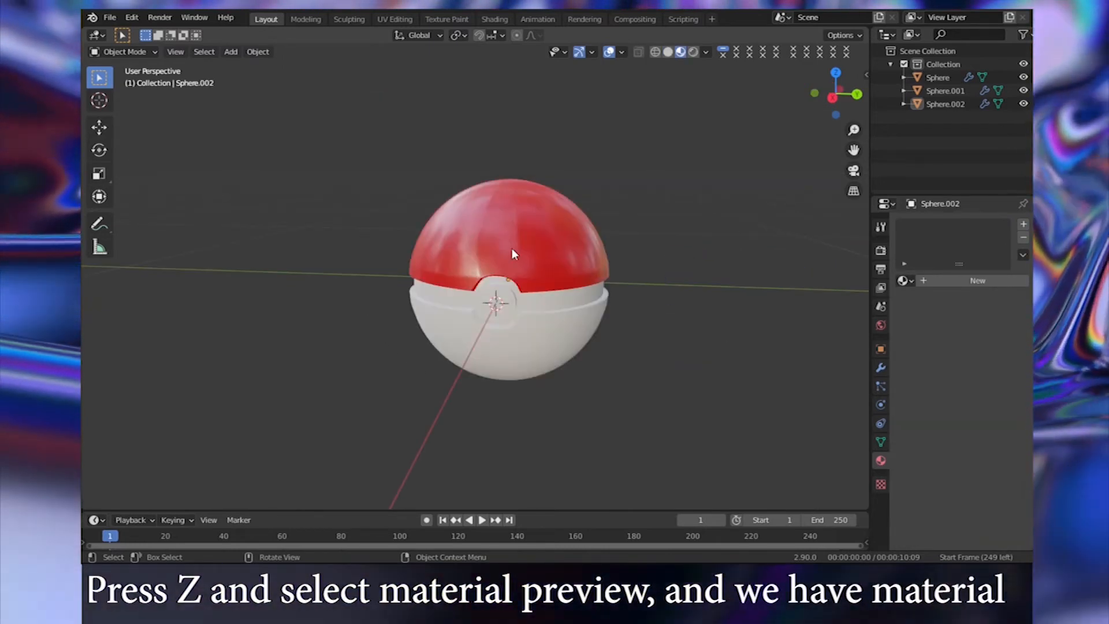
pyautogui.moveTo(480, 220)
pyautogui.mouseDown(button='middle')
pyautogui.moveTo(505, 217)
pyautogui.moveTo(536, 316)
pyautogui.moveTo(545, 215)
pyautogui.mouseUp(button='middle')
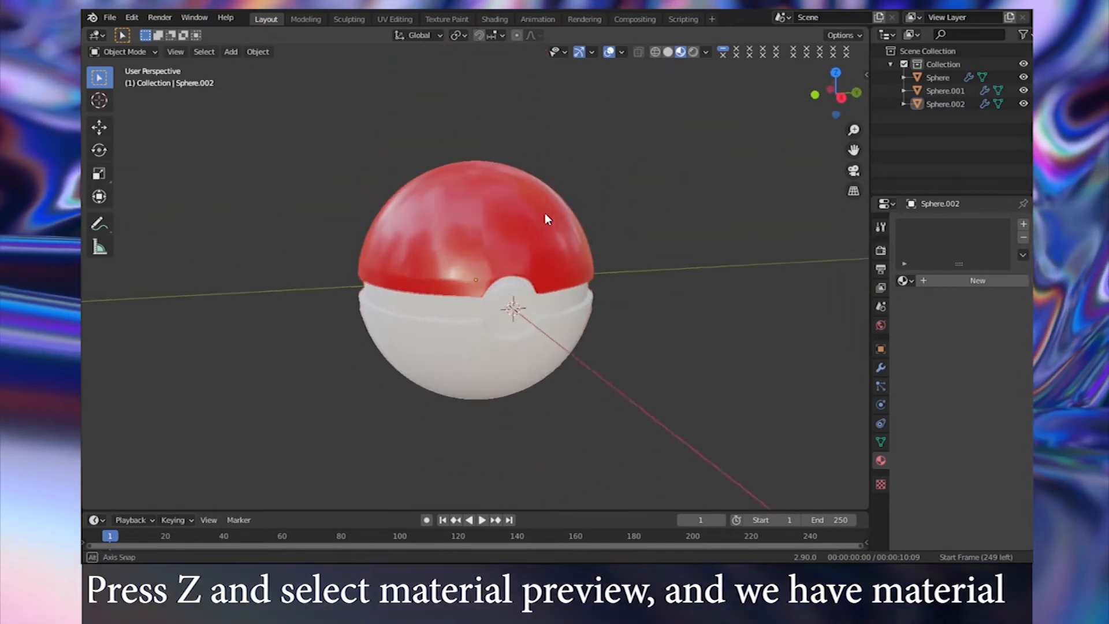
pyautogui.press('z')
pyautogui.click(789, 238)
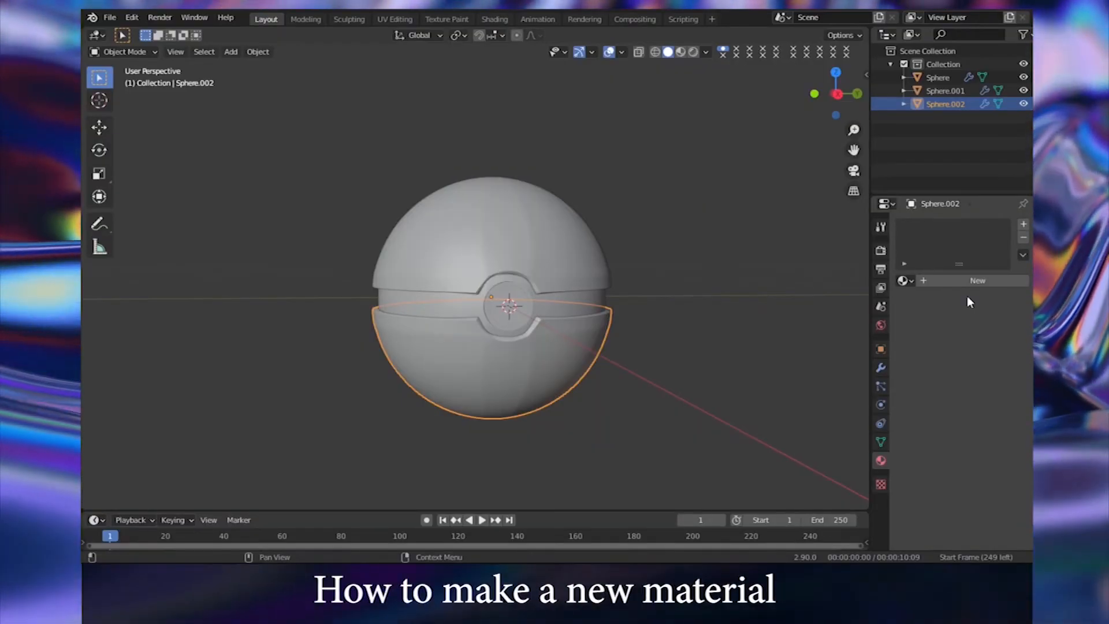
# - Assign the existing Red1 material to the ball's lower half and duplicate it as an independent material
pyautogui.click(903, 280)
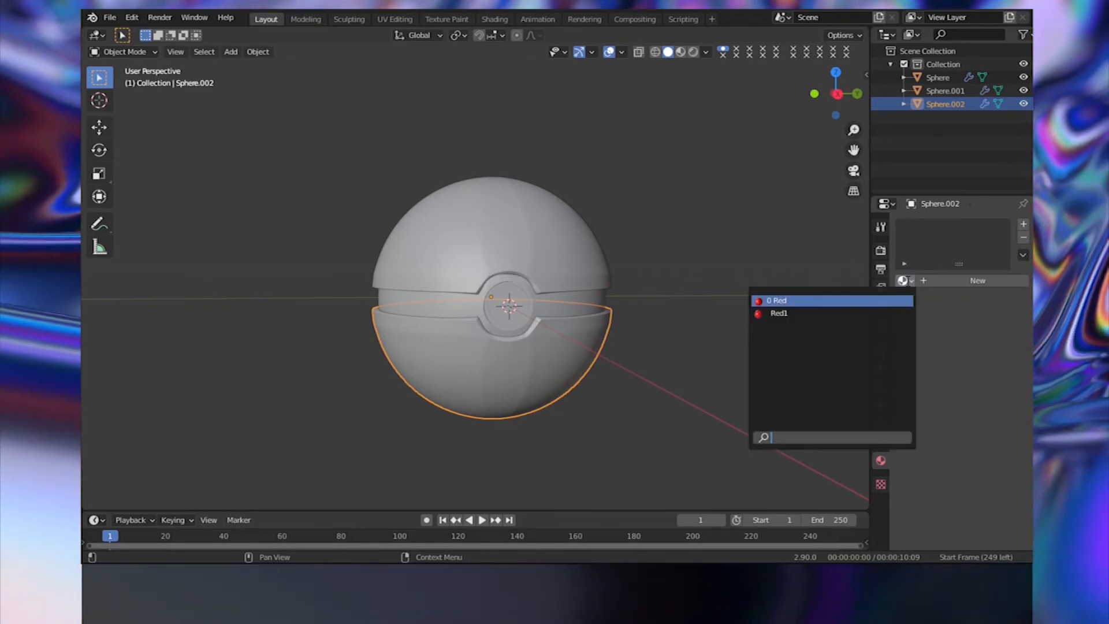
pyautogui.click(779, 313)
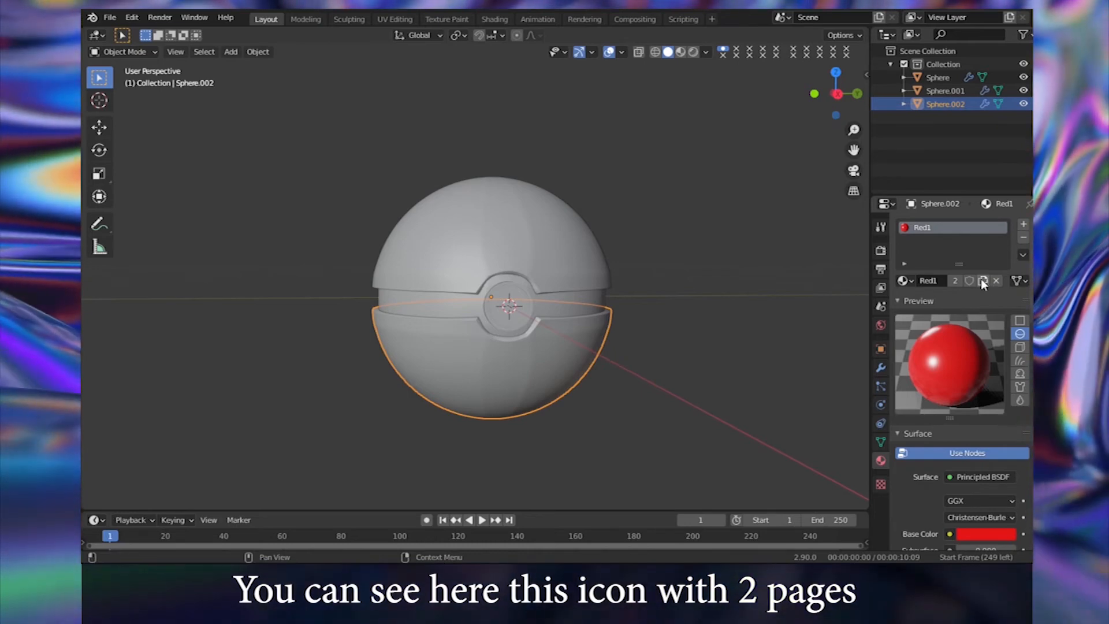
pyautogui.click(982, 280)
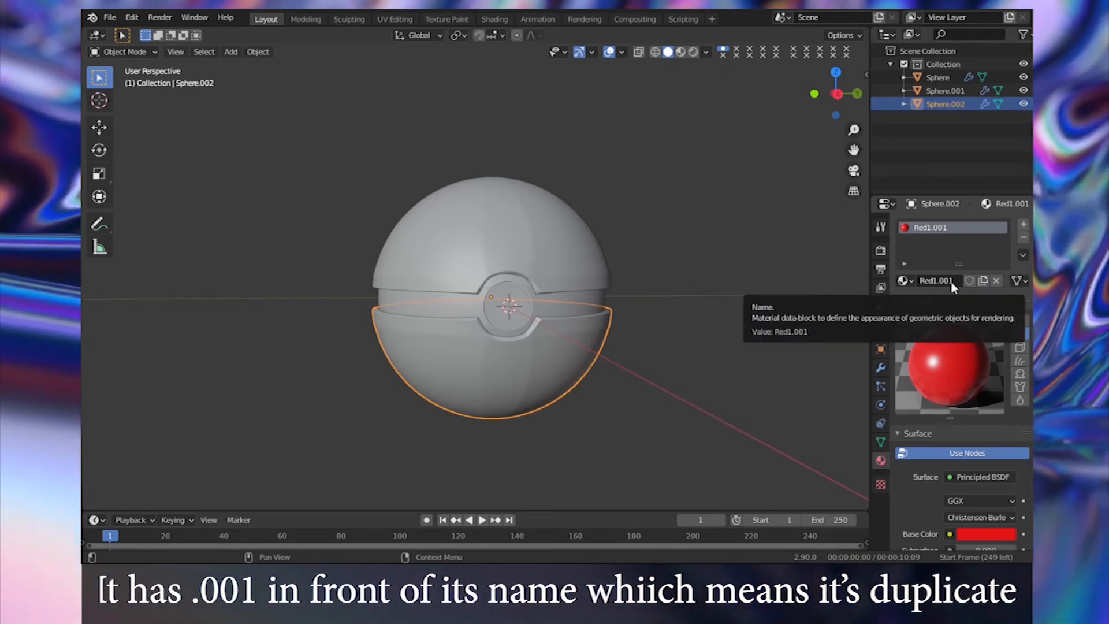
# - Rename the lower half's duplicated material to White
pyautogui.click(903, 281)
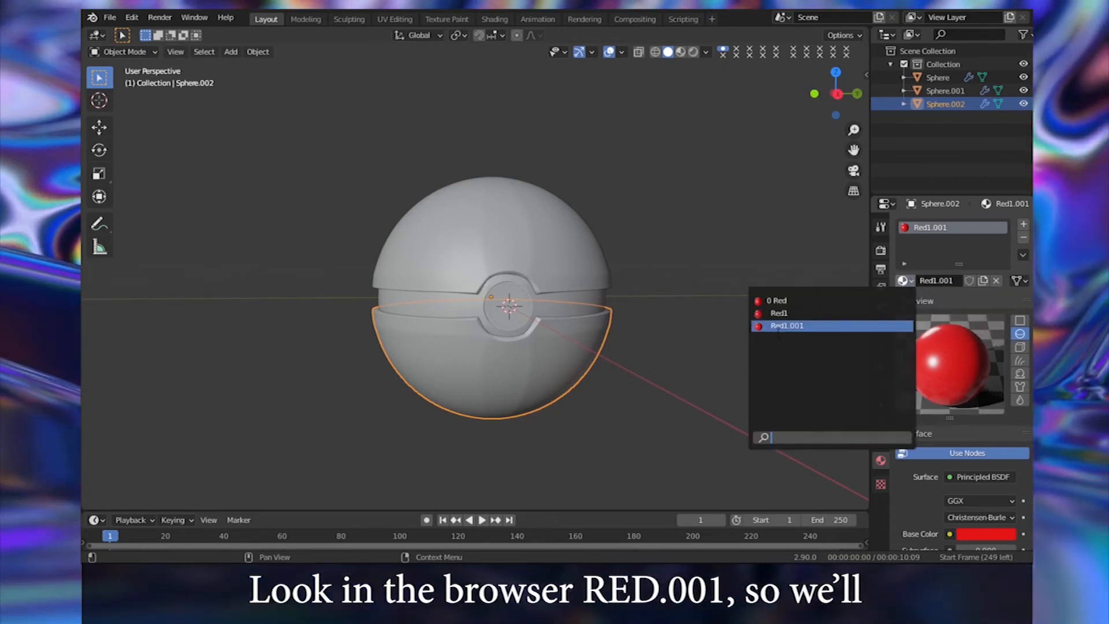
pyautogui.click(948, 288)
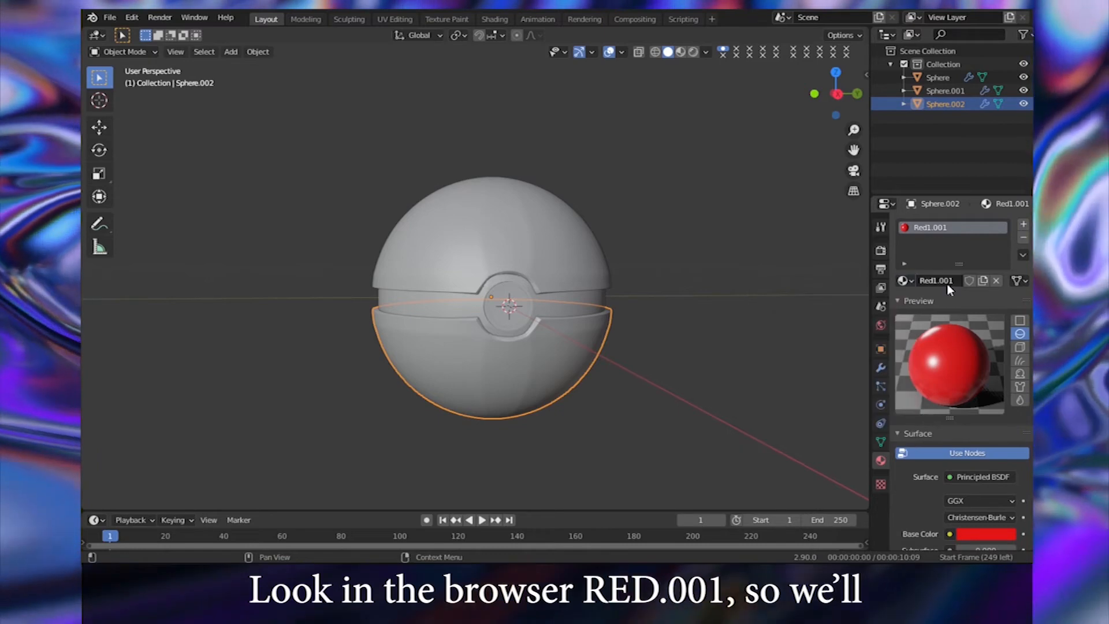
pyautogui.click(955, 281)
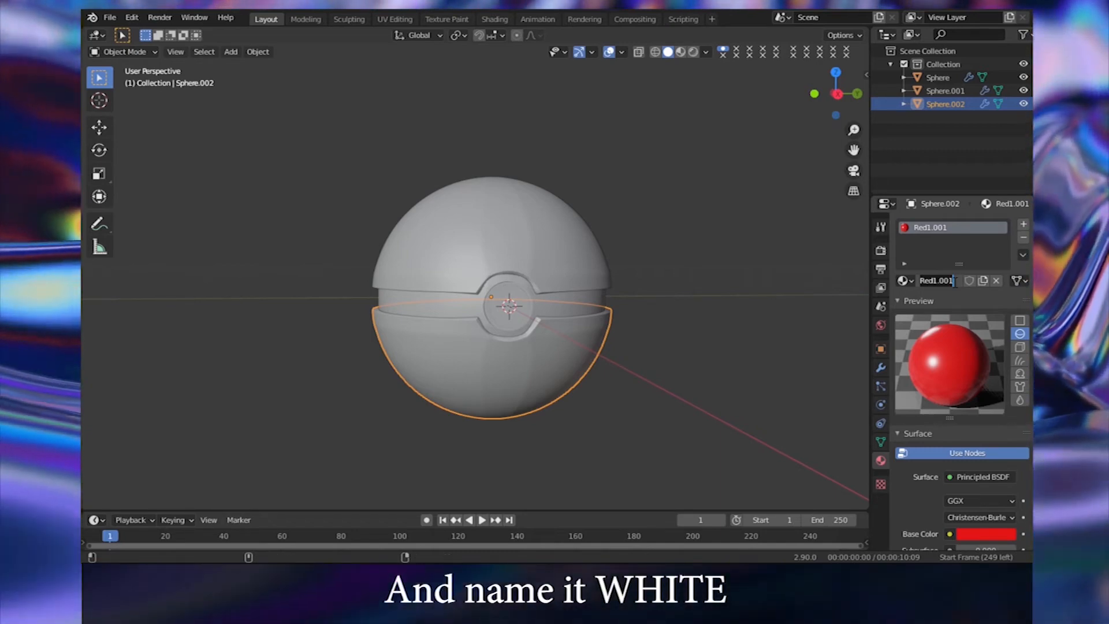
pyautogui.write('White')
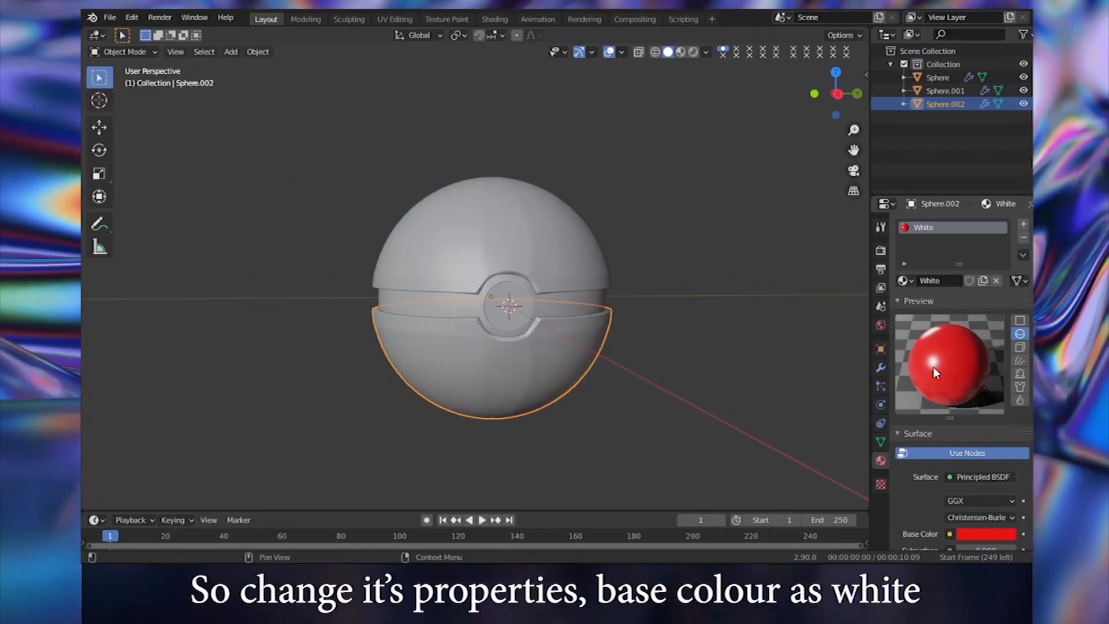
# - Make the White material's Base Color white by setting its saturation to 0, and review its other surface properties
pyautogui.scroll(-3, 934, 366)
pyautogui.click(979, 480)
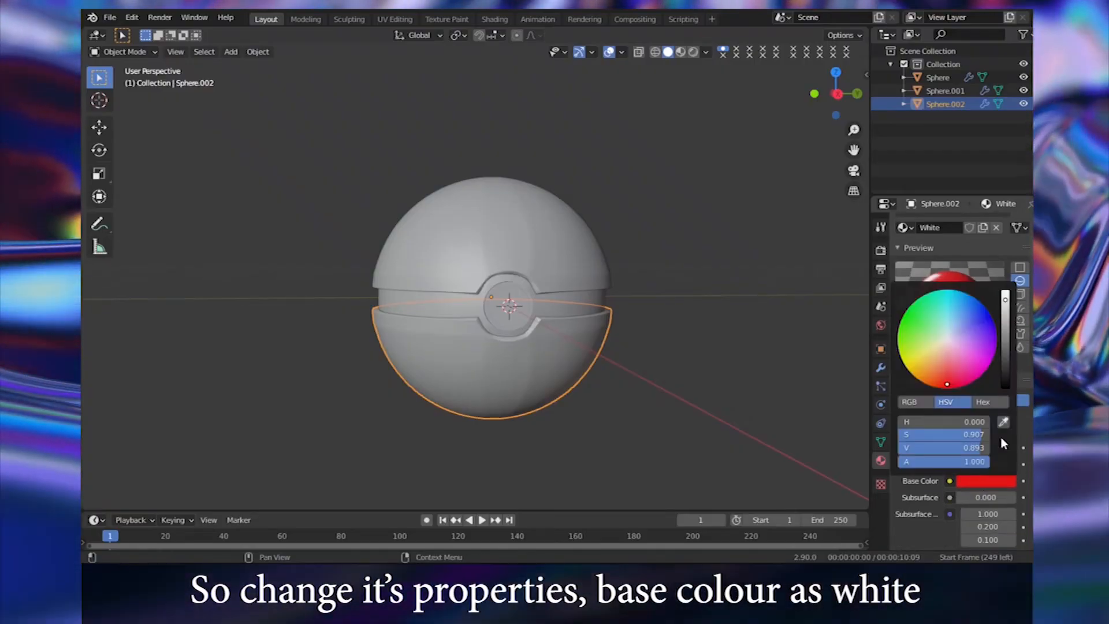
pyautogui.moveTo(971, 437); pyautogui.dragTo(897, 434)
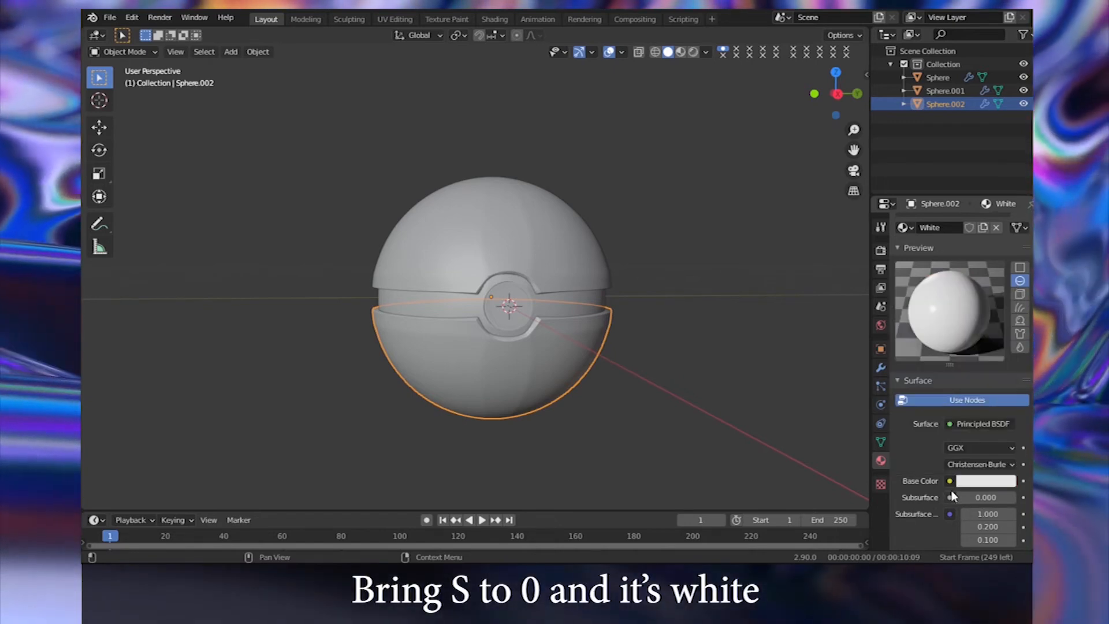
pyautogui.click(977, 480)
pyautogui.scroll(-2, 930, 459)
pyautogui.scroll(-9, 931, 457)
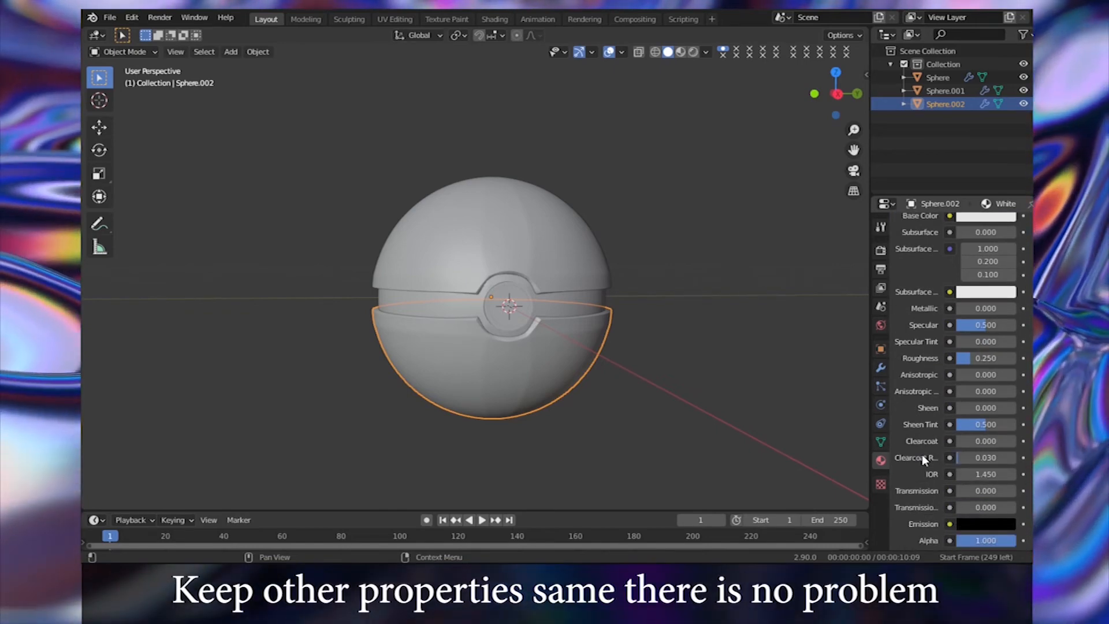
pyautogui.scroll(11, 922, 459)
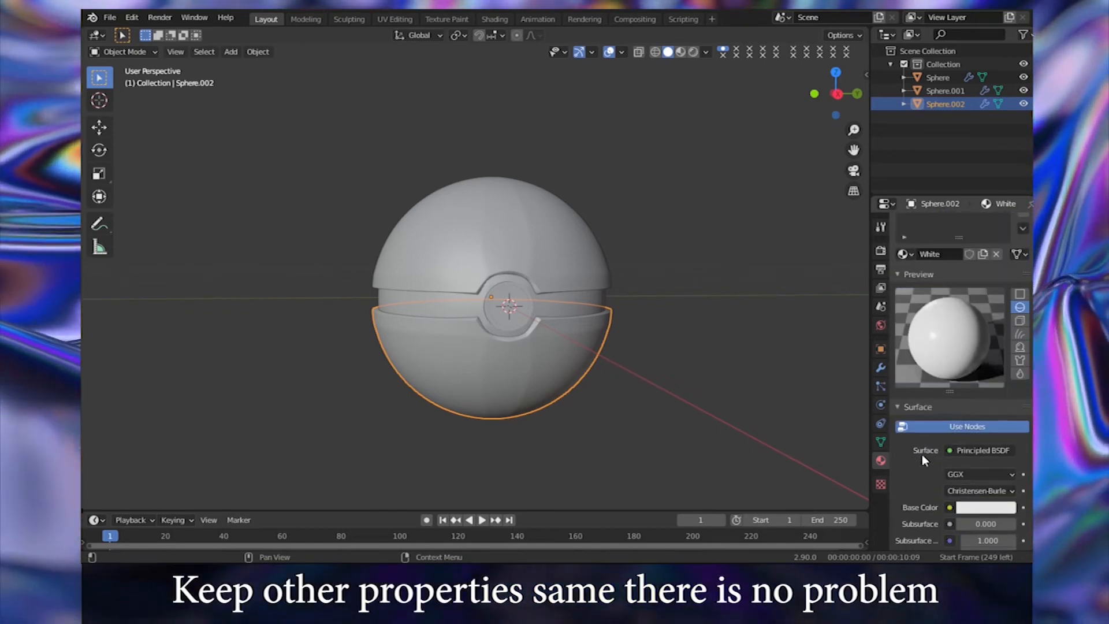
pyautogui.scroll(-5, 922, 454)
pyautogui.scroll(6, 922, 456)
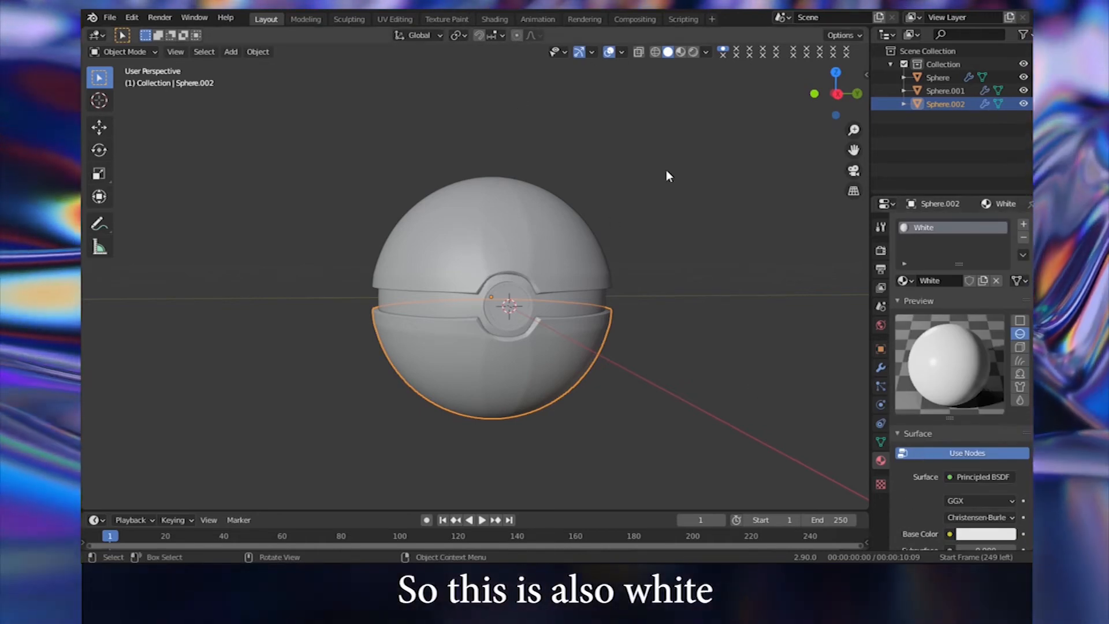
# - Check the lower half's white material in Material Preview shading and return the viewport to Solid shading
pyautogui.press('z')
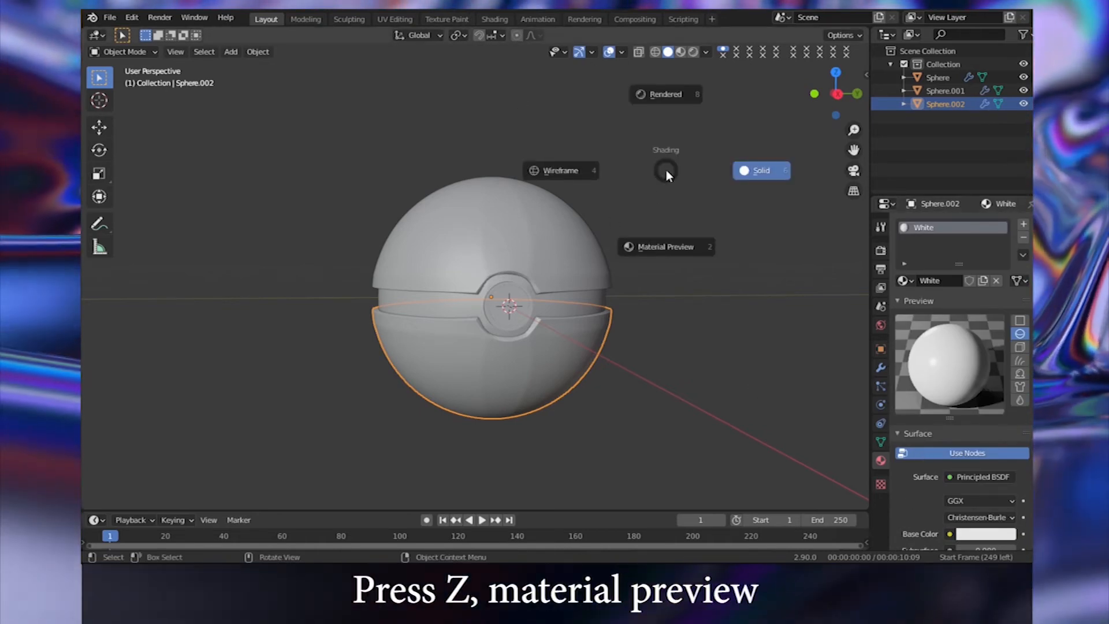
pyautogui.click(654, 242)
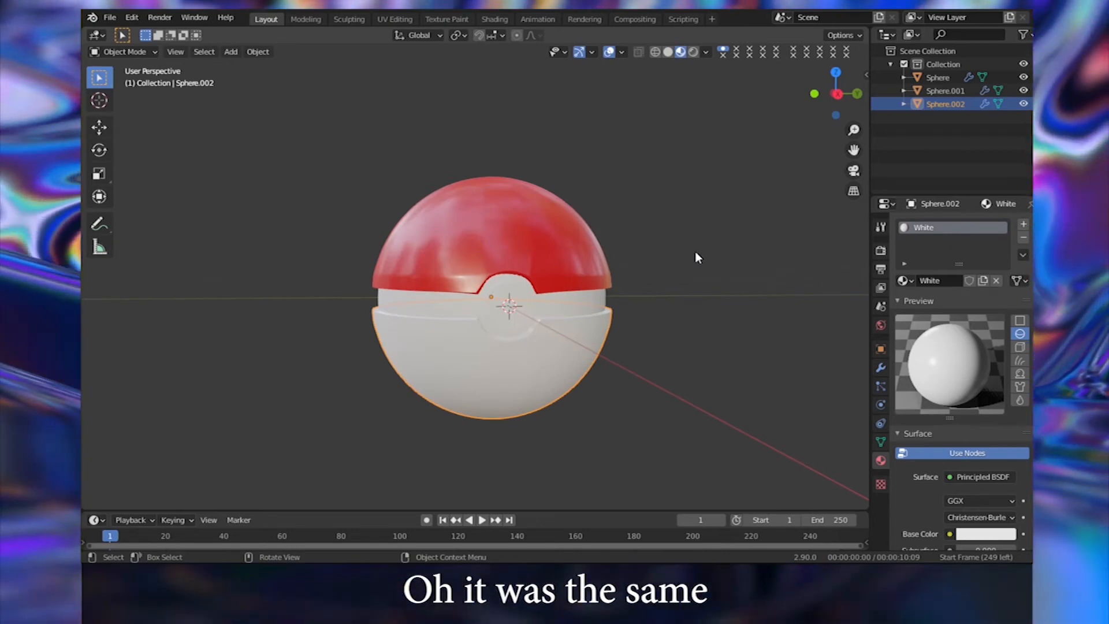
pyautogui.press('z')
pyautogui.click(790, 261)
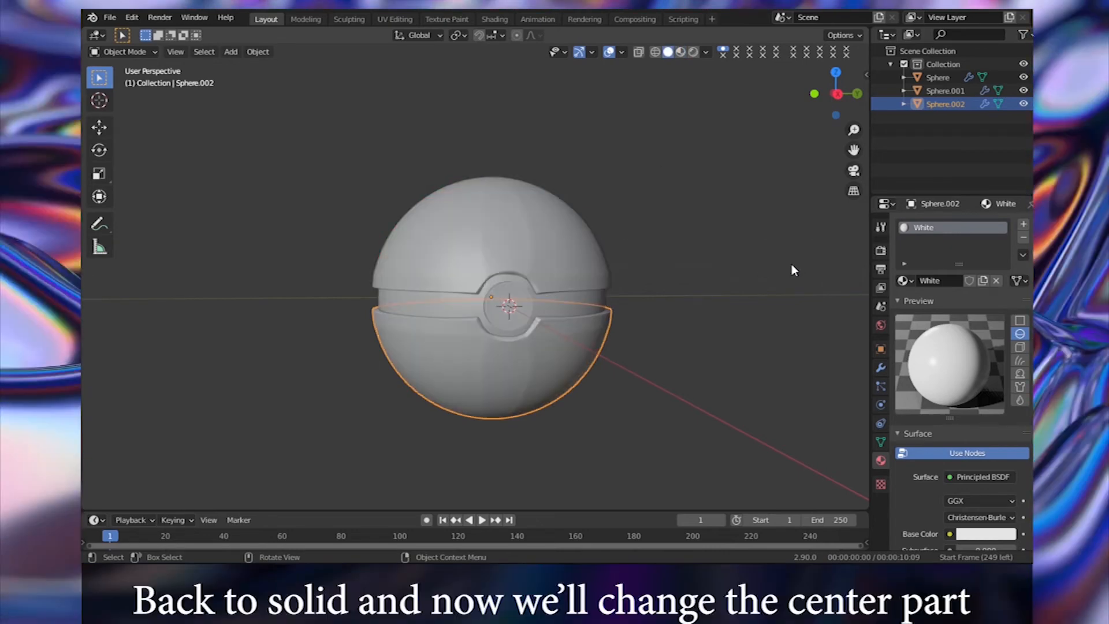
# - Assign a duplicate of the White material to the ball's center part and name it Black
pyautogui.click(573, 308)
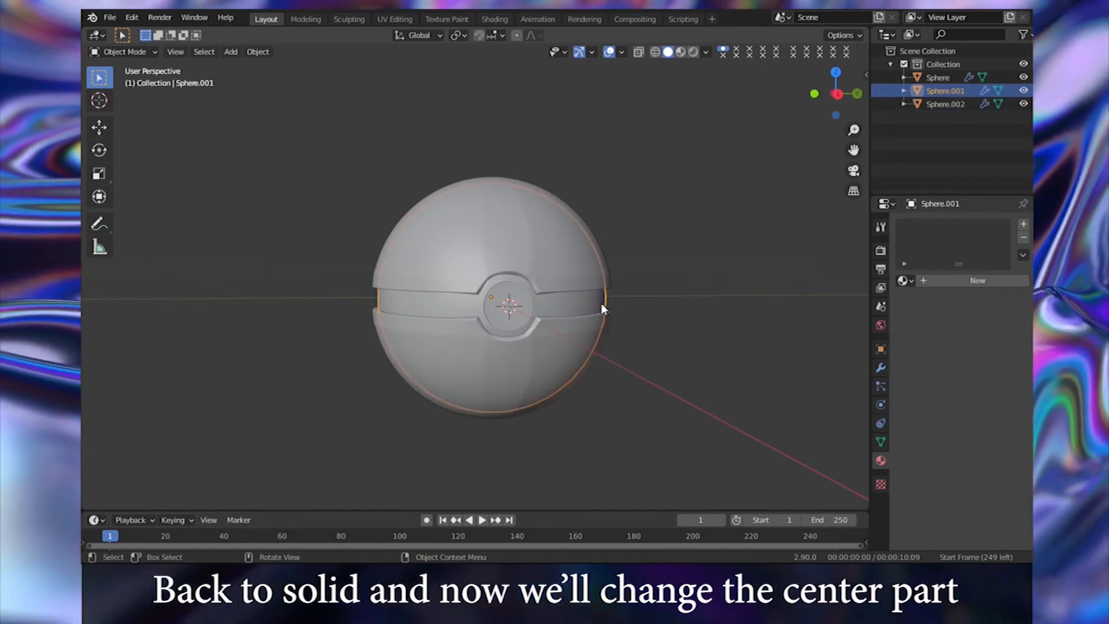
pyautogui.click(905, 281)
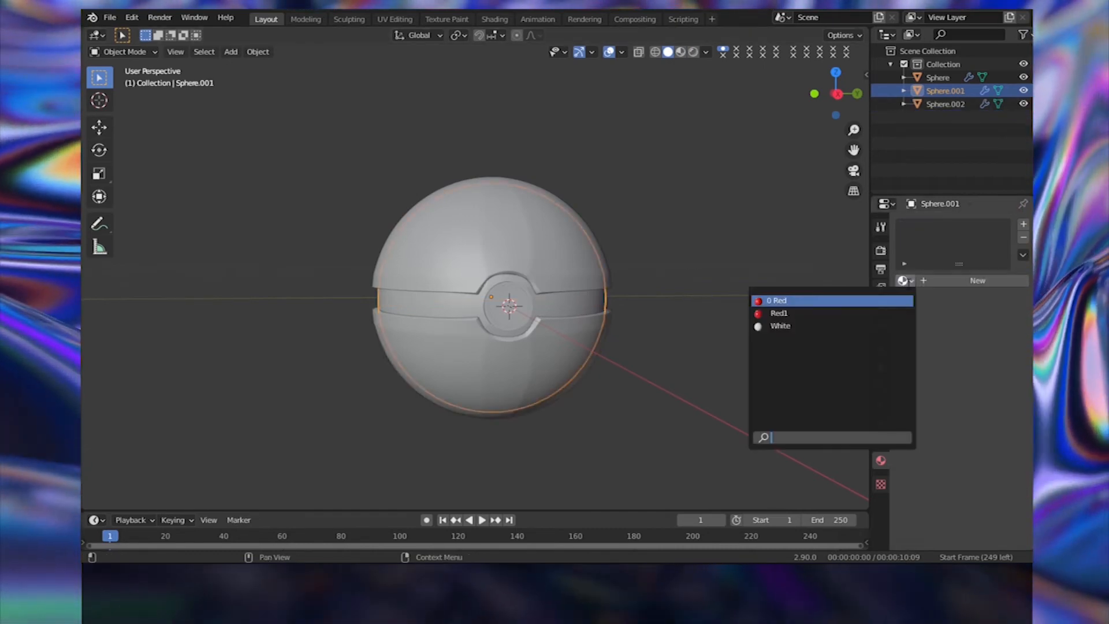
pyautogui.click(822, 327)
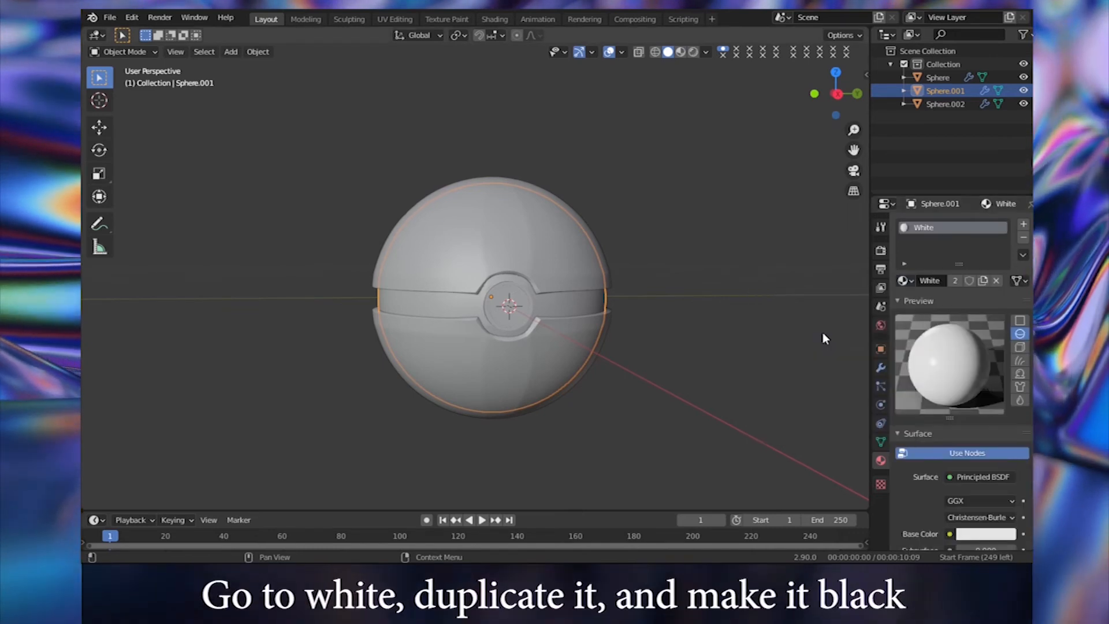
pyautogui.click(983, 281)
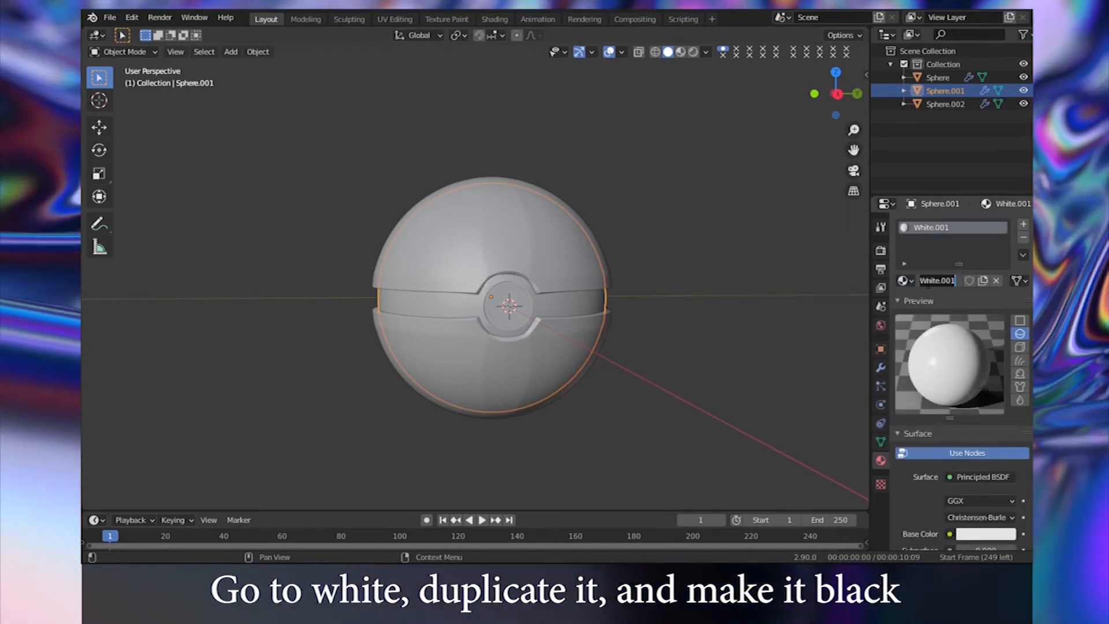
pyautogui.click(928, 283)
pyautogui.write('Black')
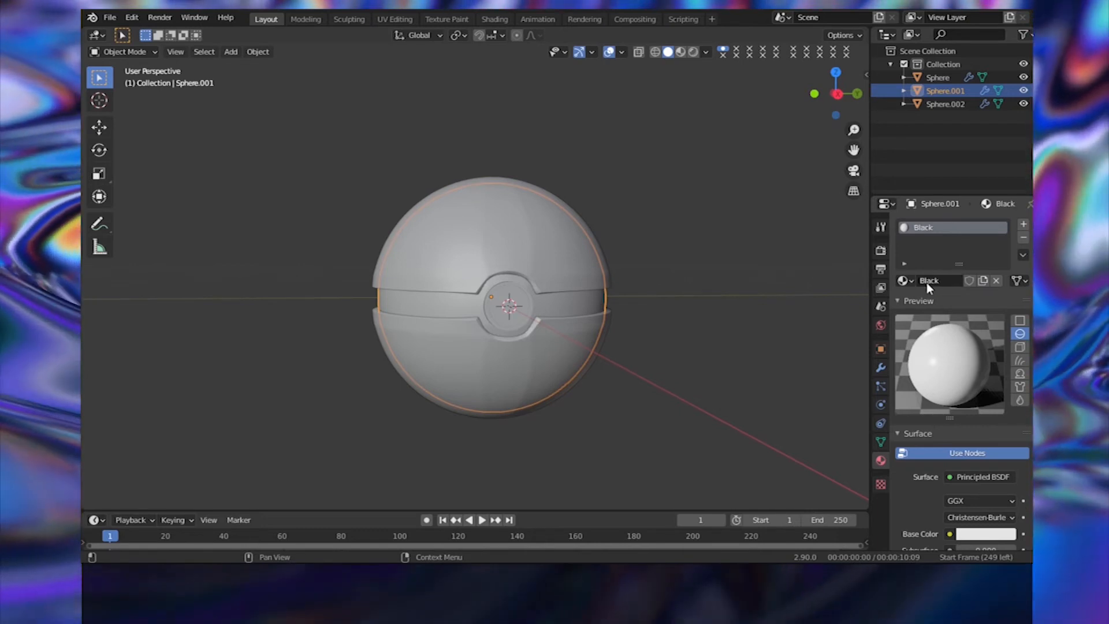
# - Set the Black material's Base Color to black and deselect the center part
pyautogui.scroll(-2, 952, 320)
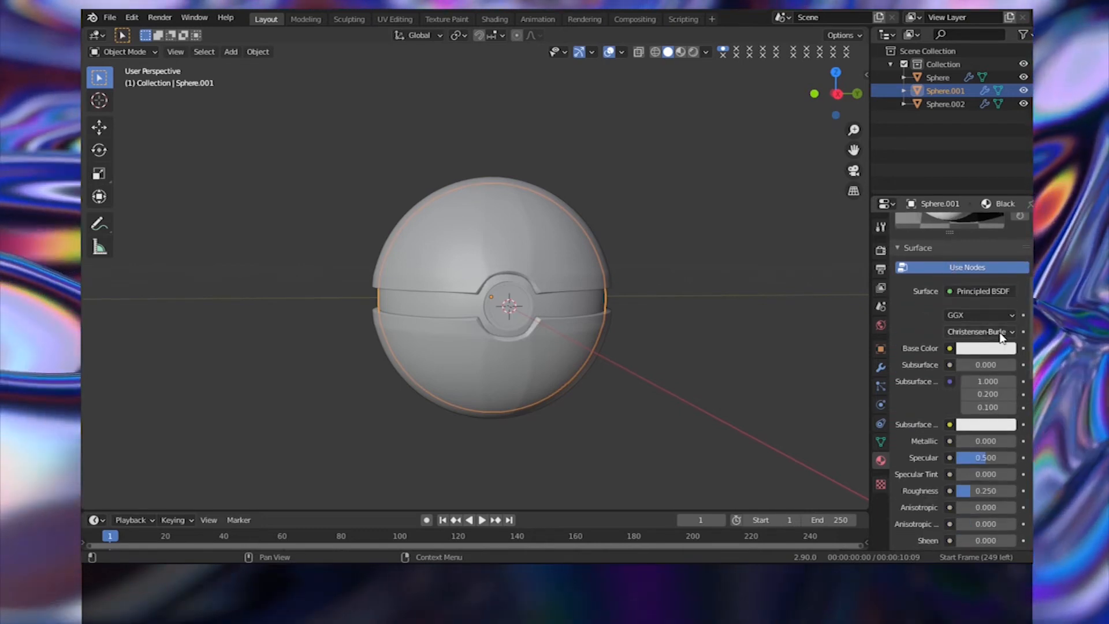
pyautogui.click(986, 348)
pyautogui.moveTo(1006, 171); pyautogui.dragTo(1006, 255)
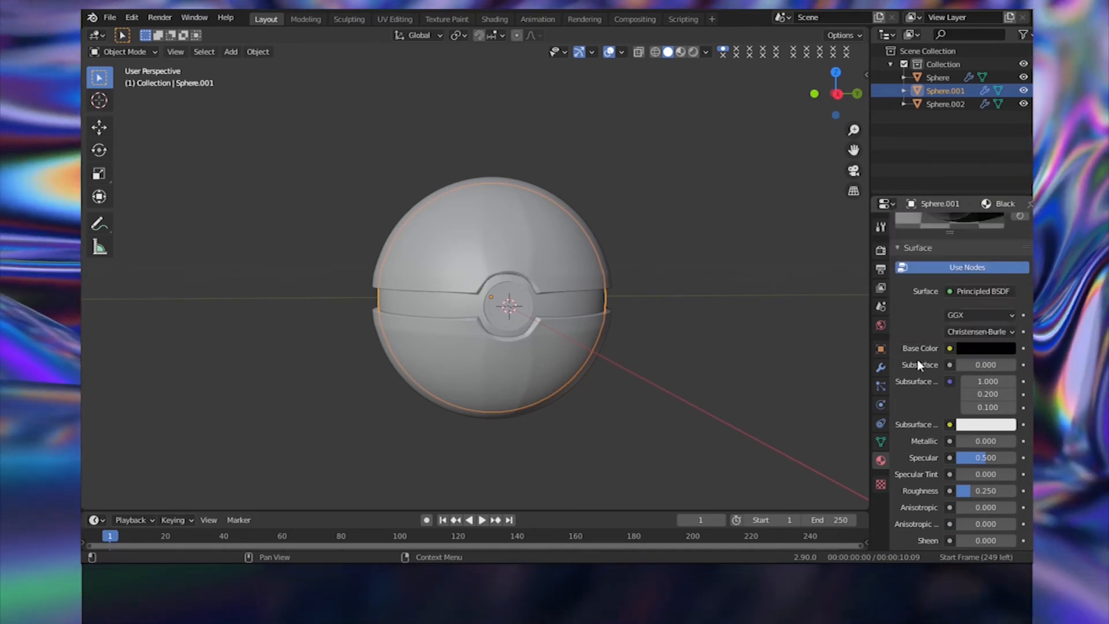
pyautogui.click(667, 216)
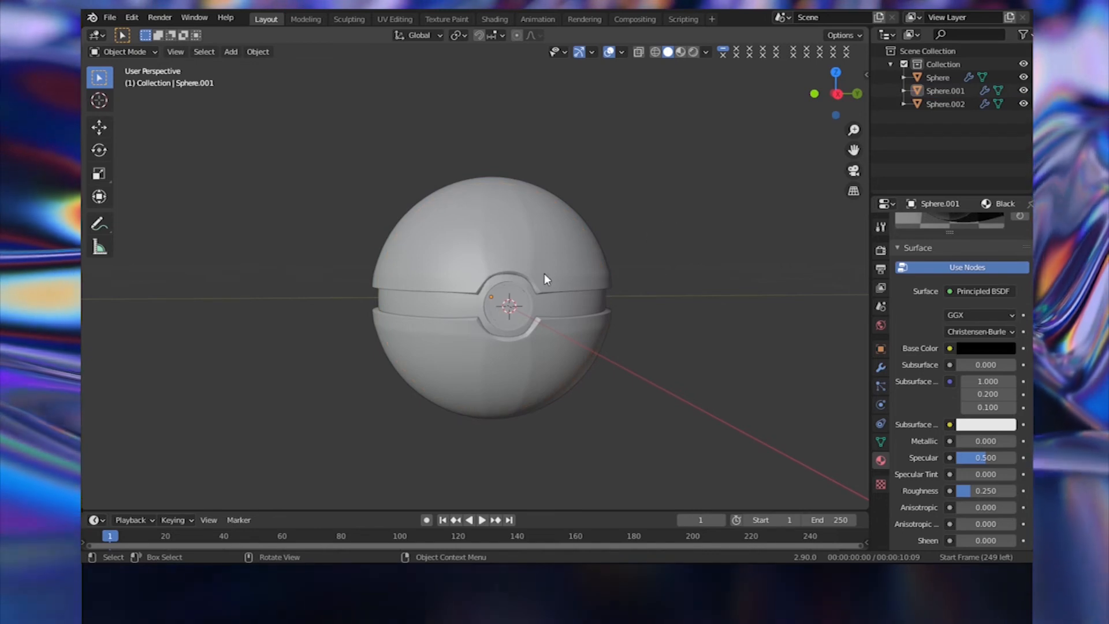
# - Switch the viewport to Material Preview shading and examine the ball's red, black and white parts
pyautogui.press('z')
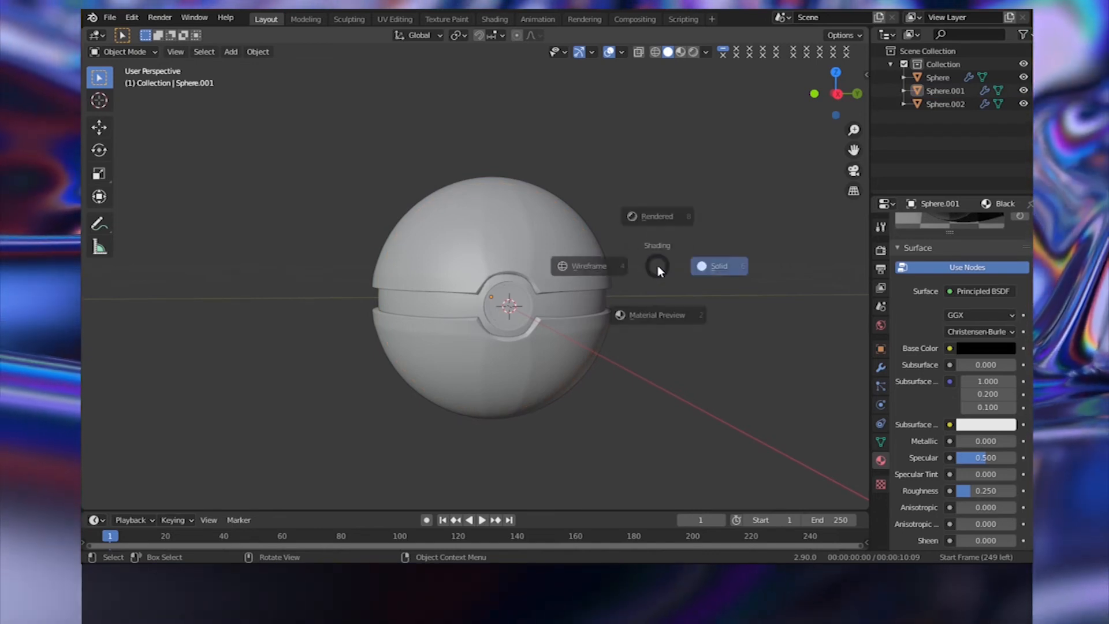
pyautogui.click(655, 337)
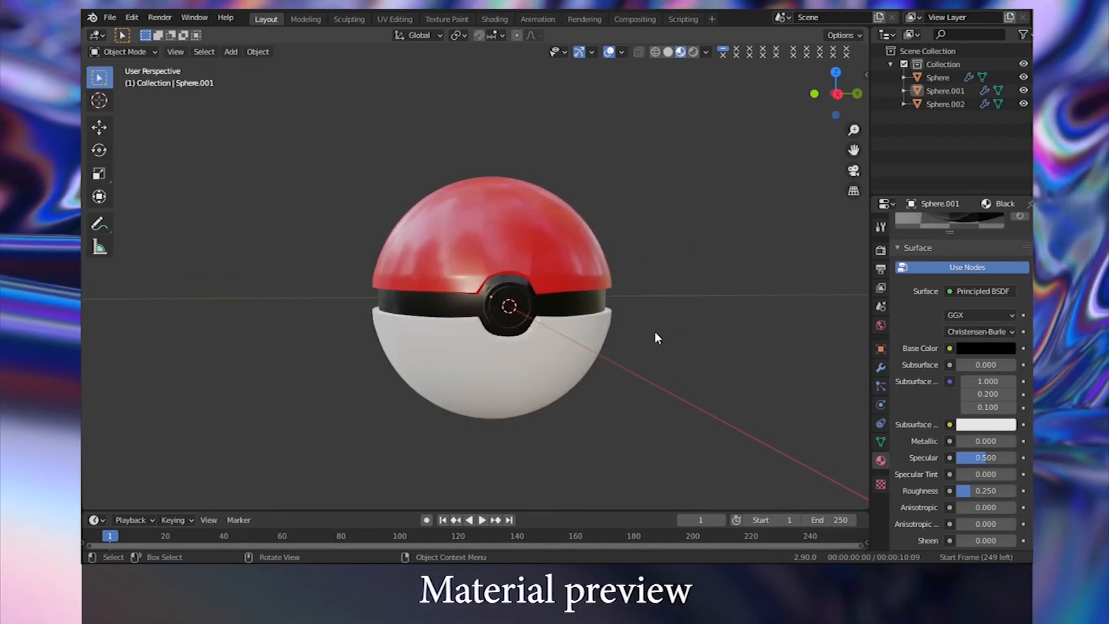
pyautogui.moveTo(541, 270); pyautogui.dragTo(479, 254, button='middle')
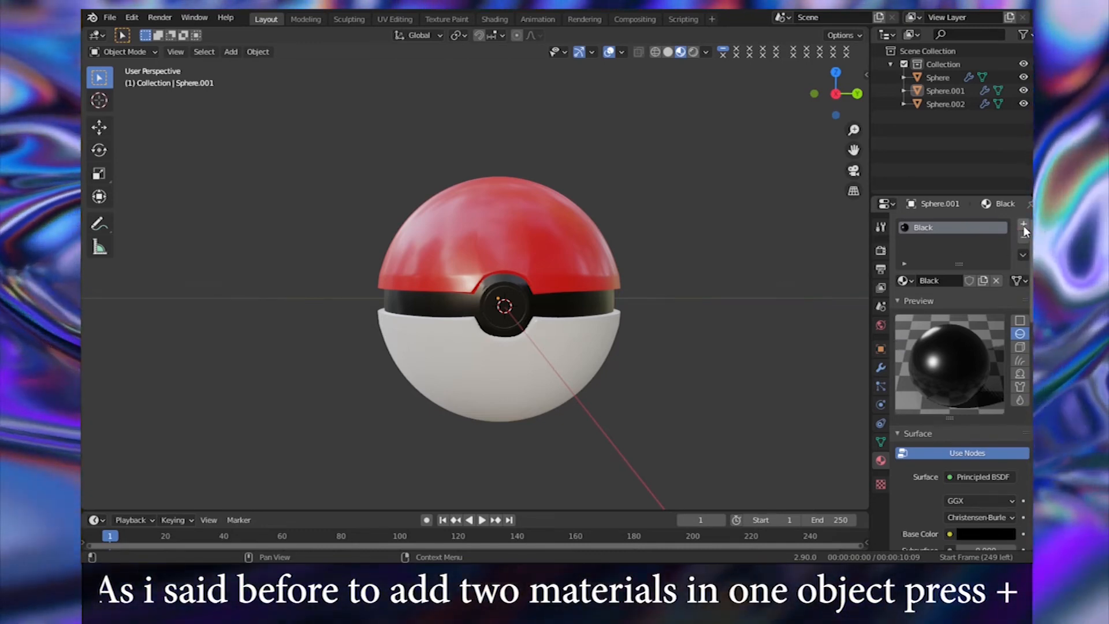
# - Add a second material slot to the center part and assign the existing White material to it
pyautogui.click(1023, 225)
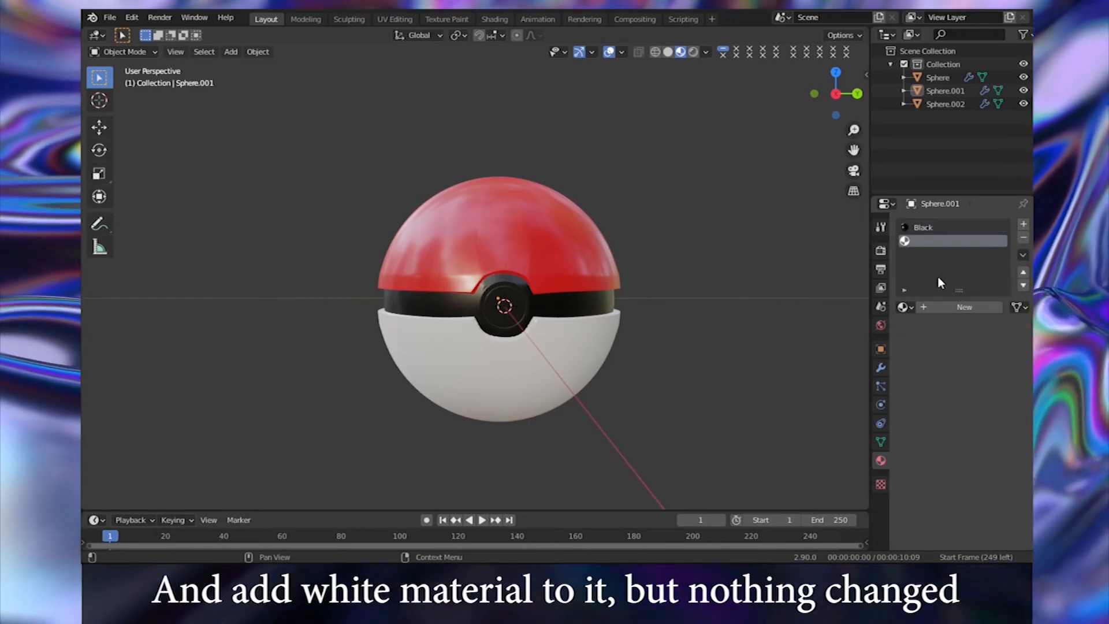
pyautogui.click(903, 307)
pyautogui.click(815, 368)
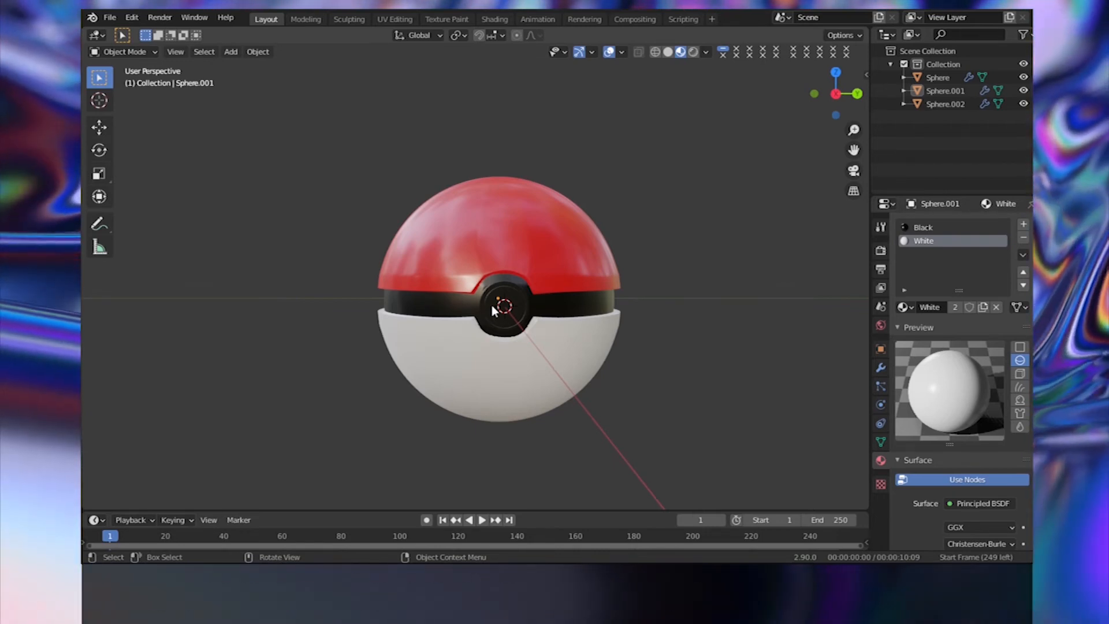
# - Hide the ball's red top half in the viewport and show it again to identify its object
pyautogui.scroll(2, 542, 315)
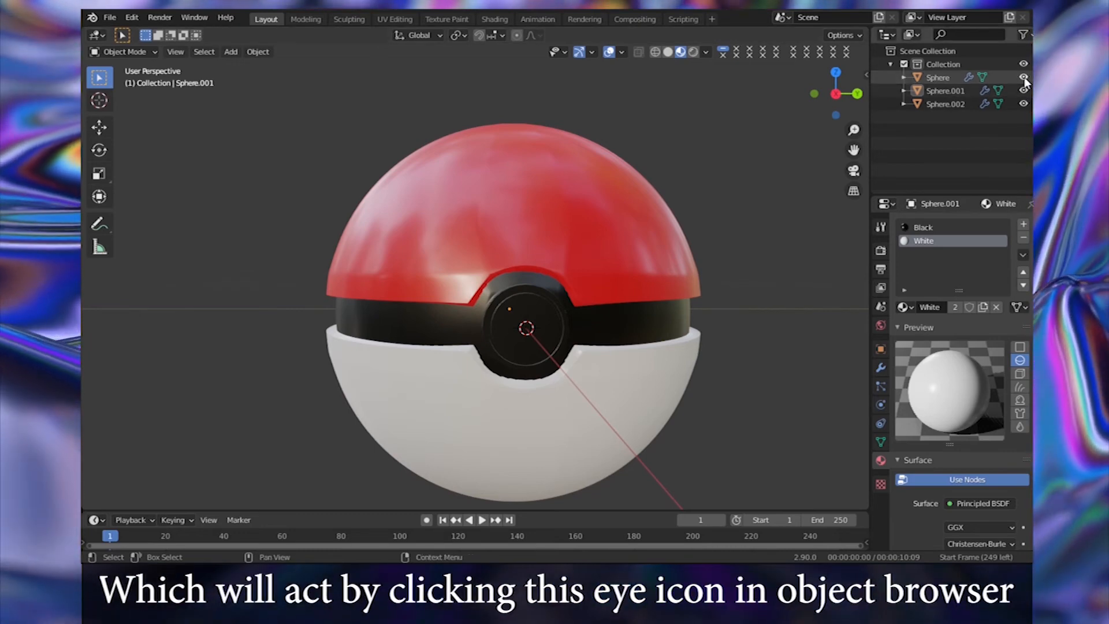
pyautogui.click(1024, 78)
pyautogui.click(1024, 78)
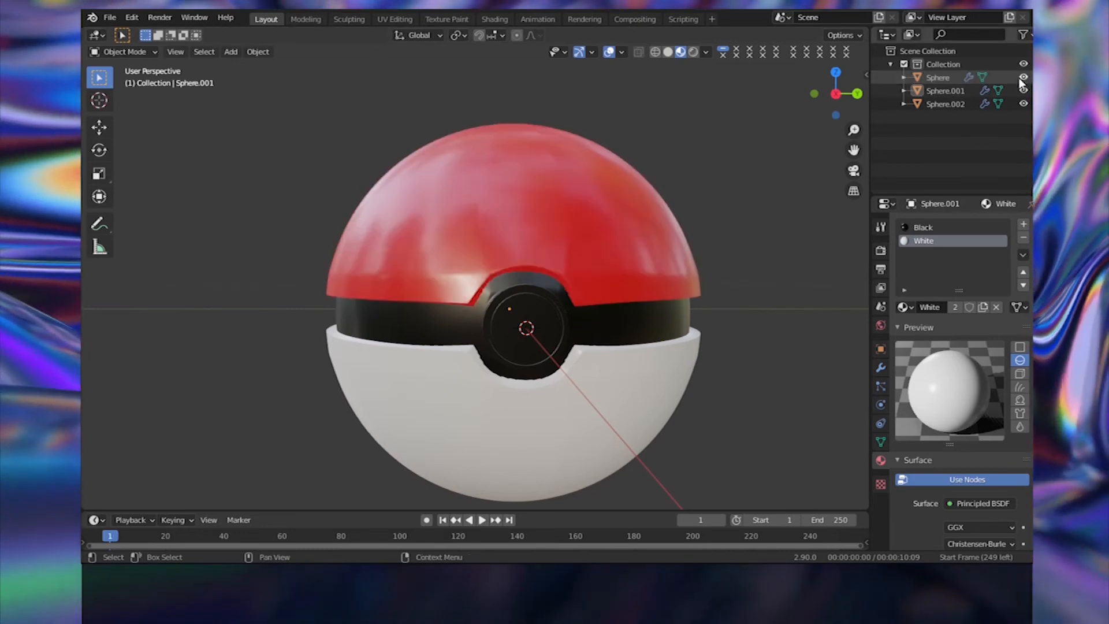
pyautogui.click(1023, 79)
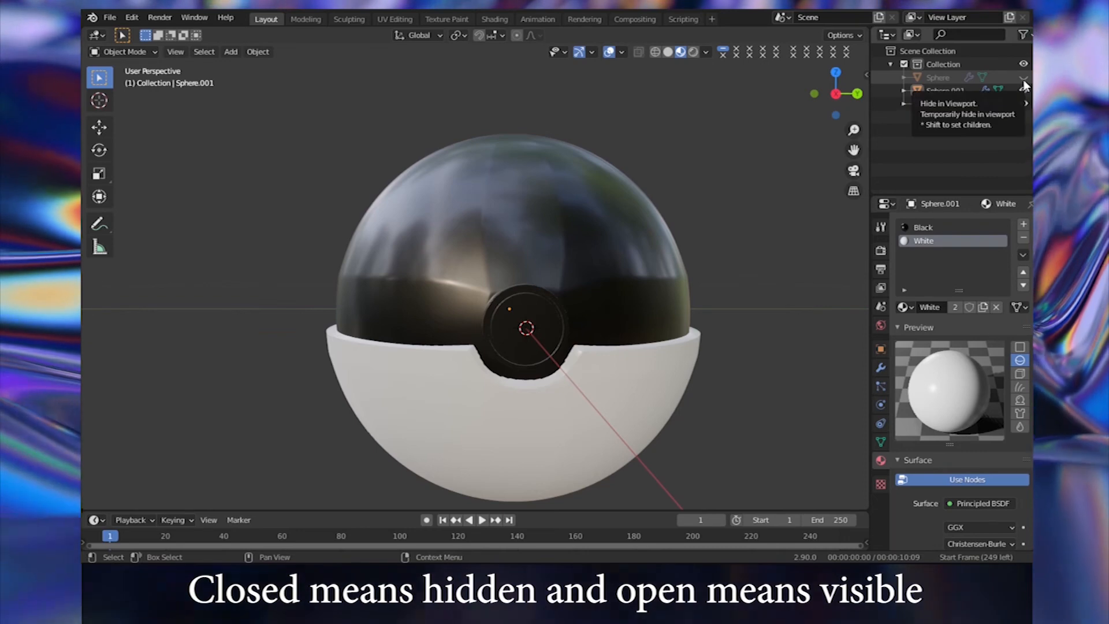
pyautogui.click(1023, 79)
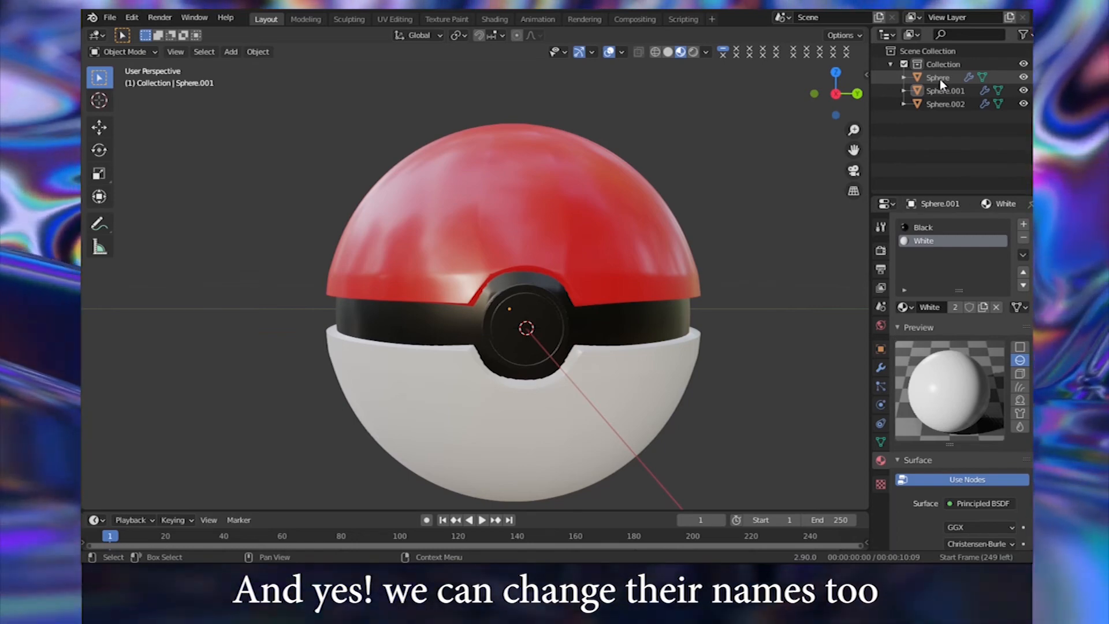
# - Rename the ball's top half object as Red
pyautogui.doubleClick(939, 77)
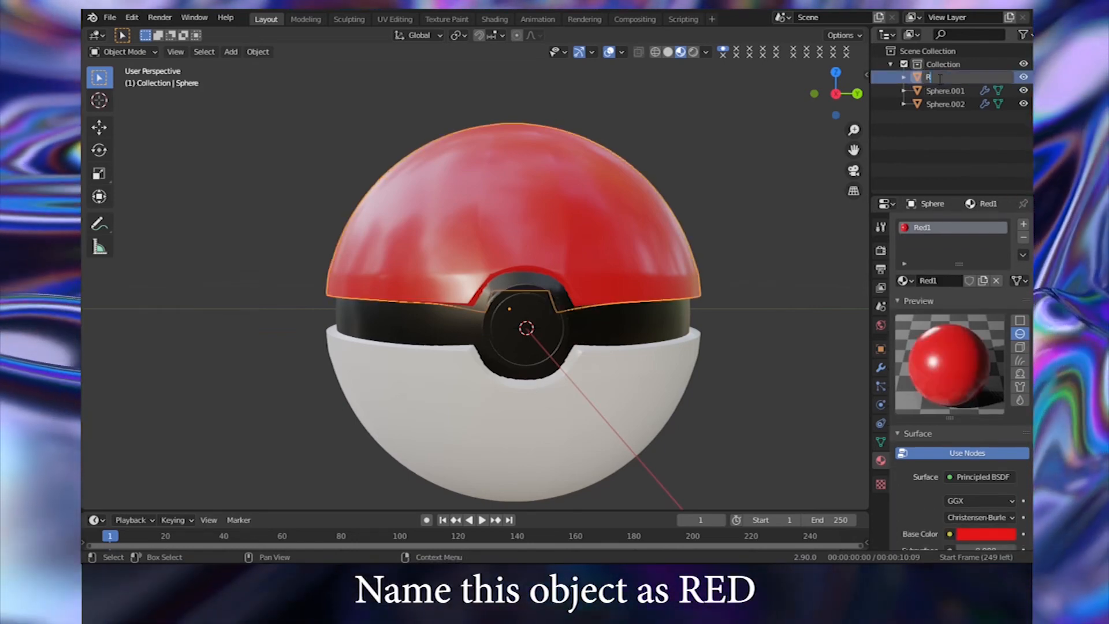
pyautogui.write('Red')
pyautogui.press('Return')
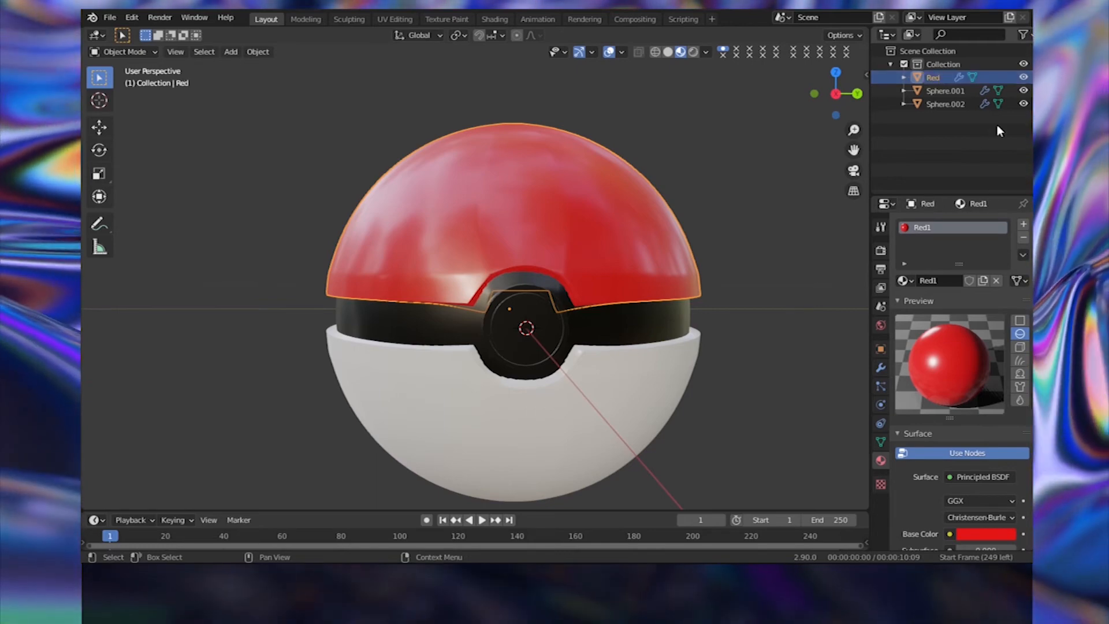
# - Check which part Sphere.001 is by toggling its visibility, and rename this center object as Black
pyautogui.click(1024, 90)
pyautogui.click(1023, 91)
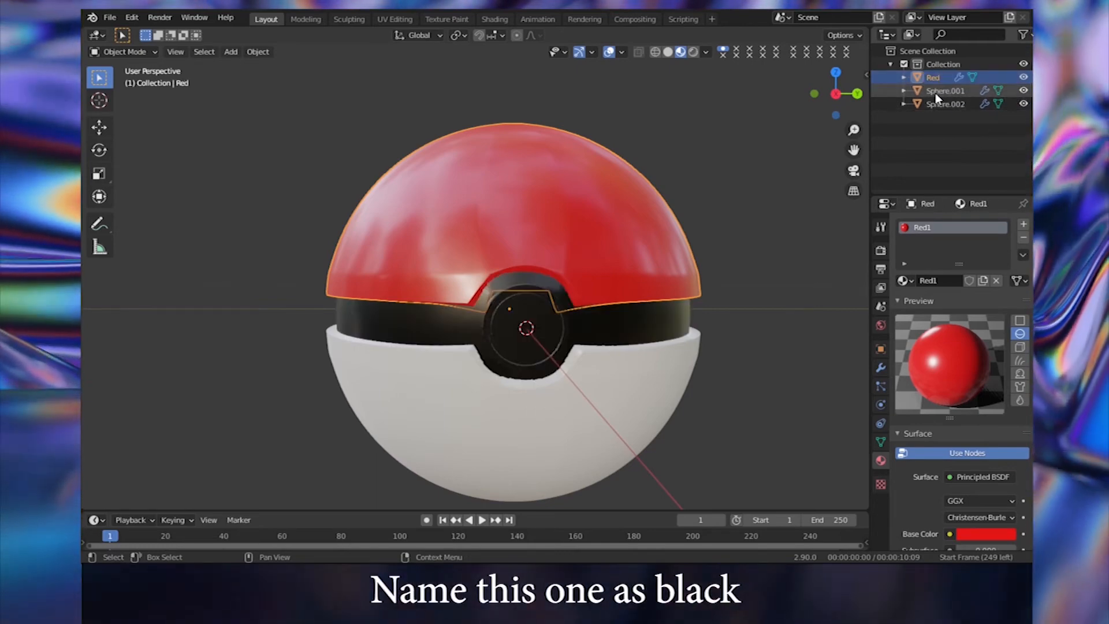
pyautogui.doubleClick(945, 91)
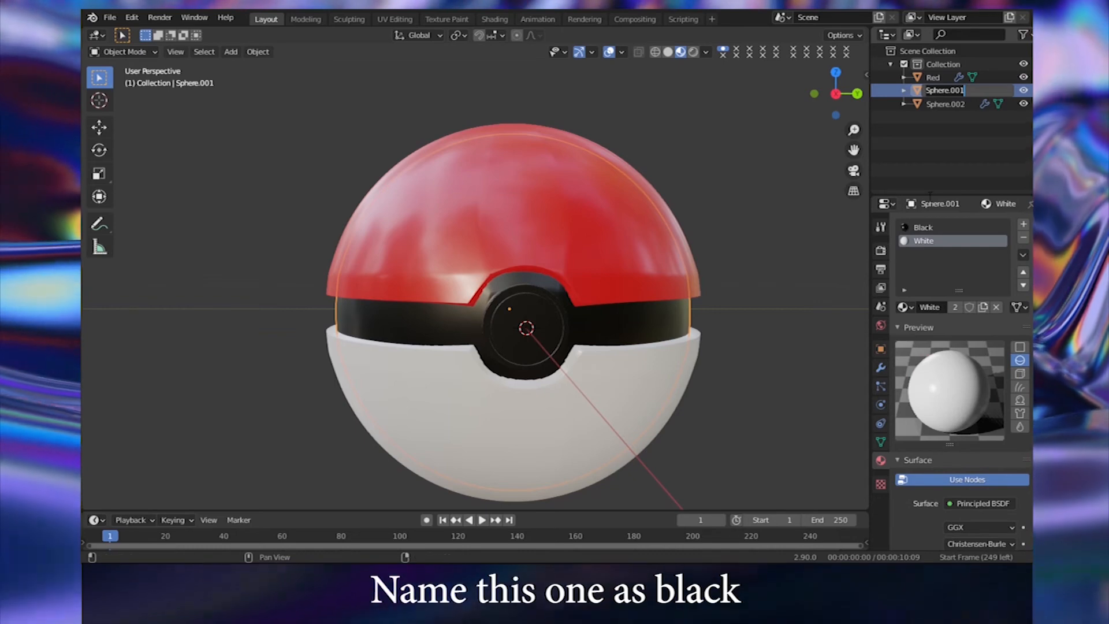
pyautogui.write('Black')
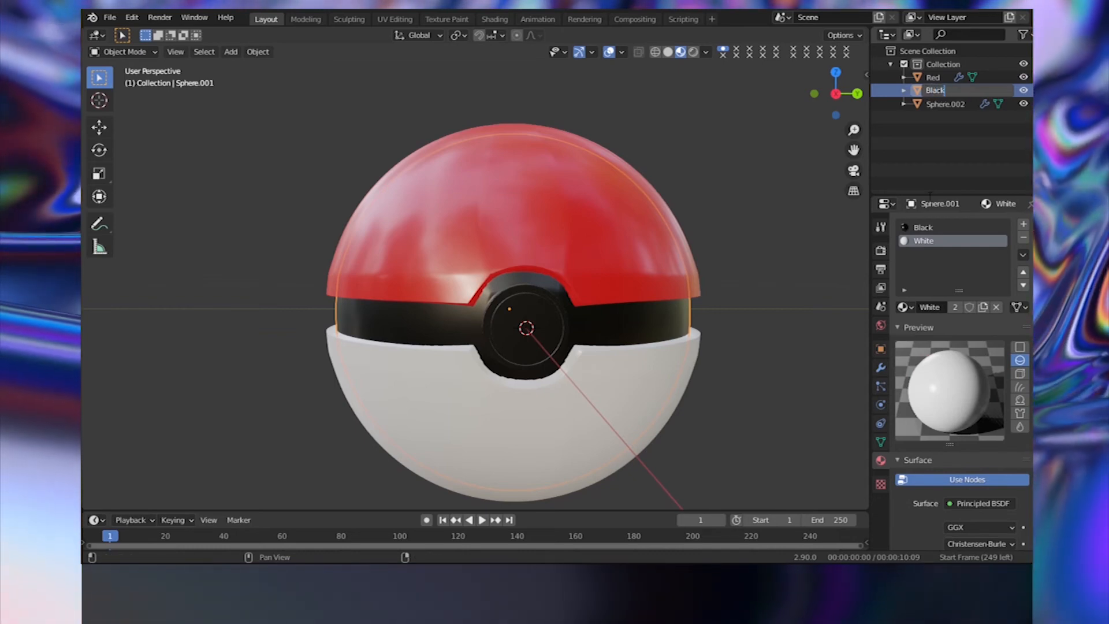
pyautogui.press('Return')
# - Rename the ball's bottom half object as White
pyautogui.doubleClick(943, 104)
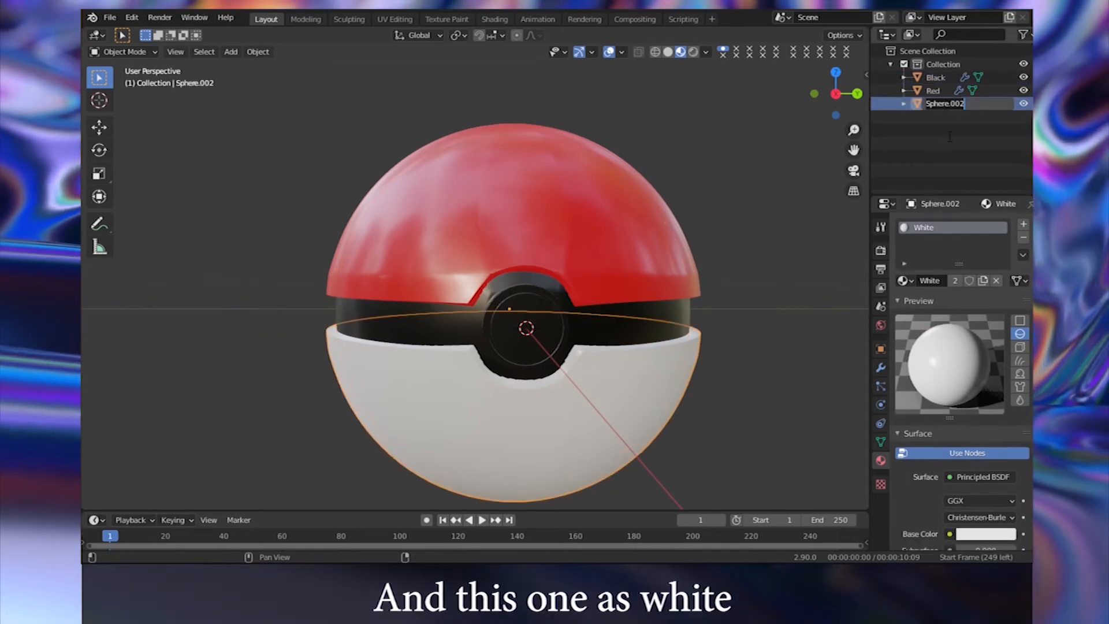
pyautogui.write('Wh')
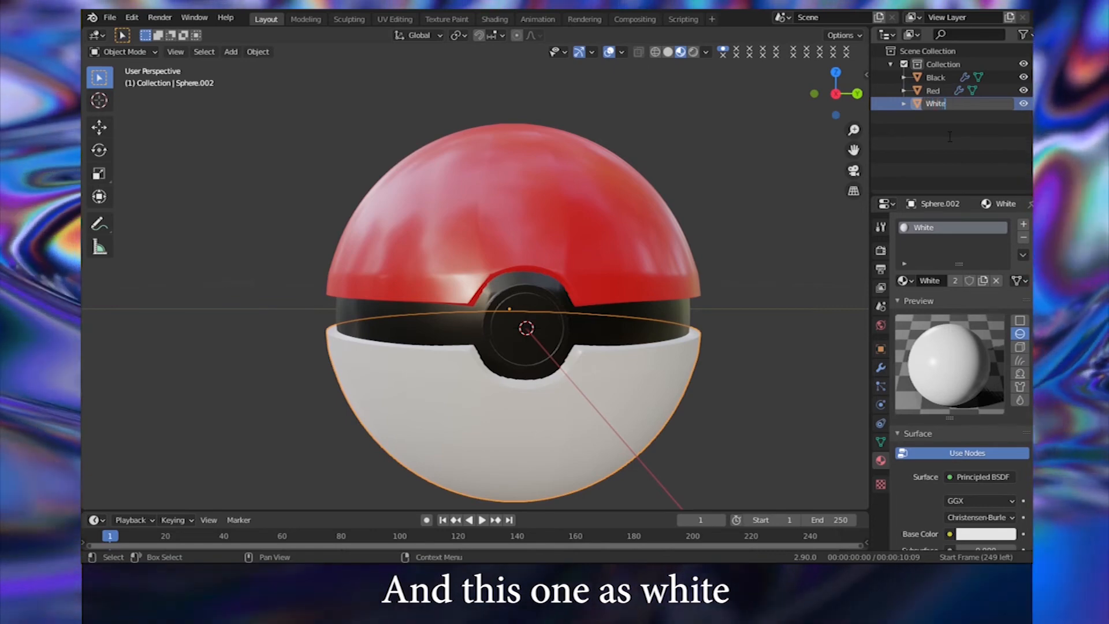
pyautogui.write('ite')
pyautogui.press('Return')
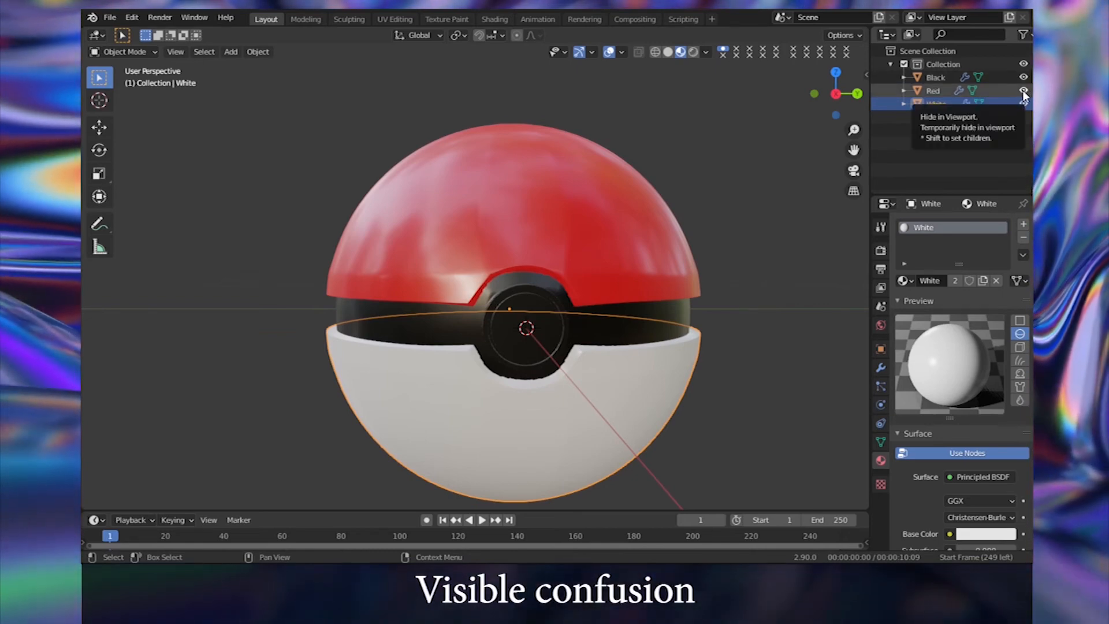
# - Hide the Red and White objects so that only the Black object is shown in the viewport
pyautogui.click(1023, 91)
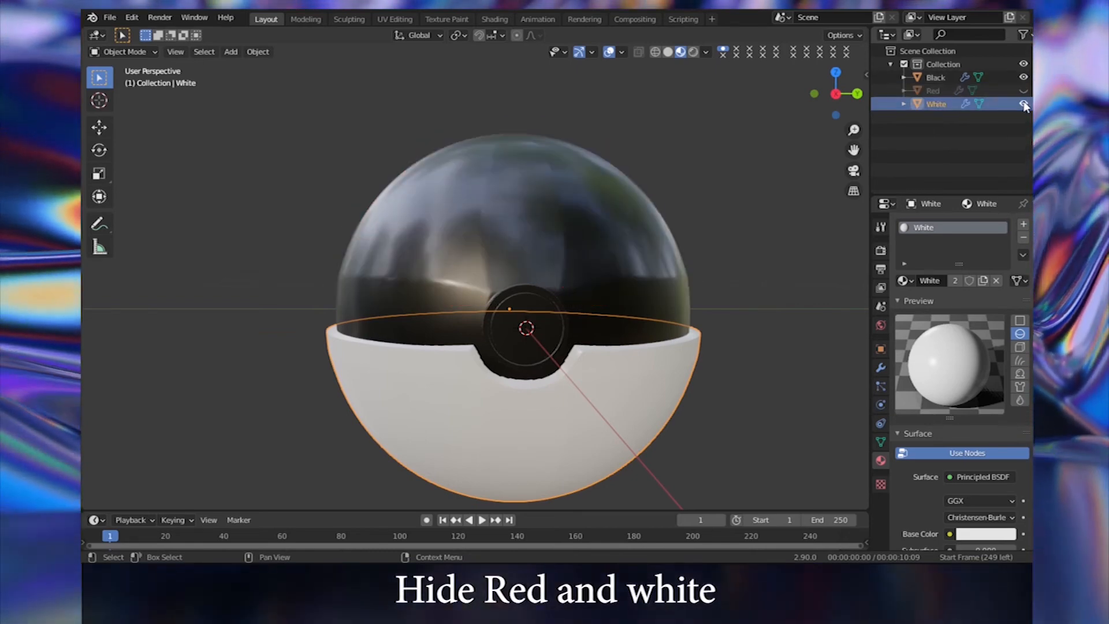
pyautogui.click(1023, 104)
pyautogui.click(903, 78)
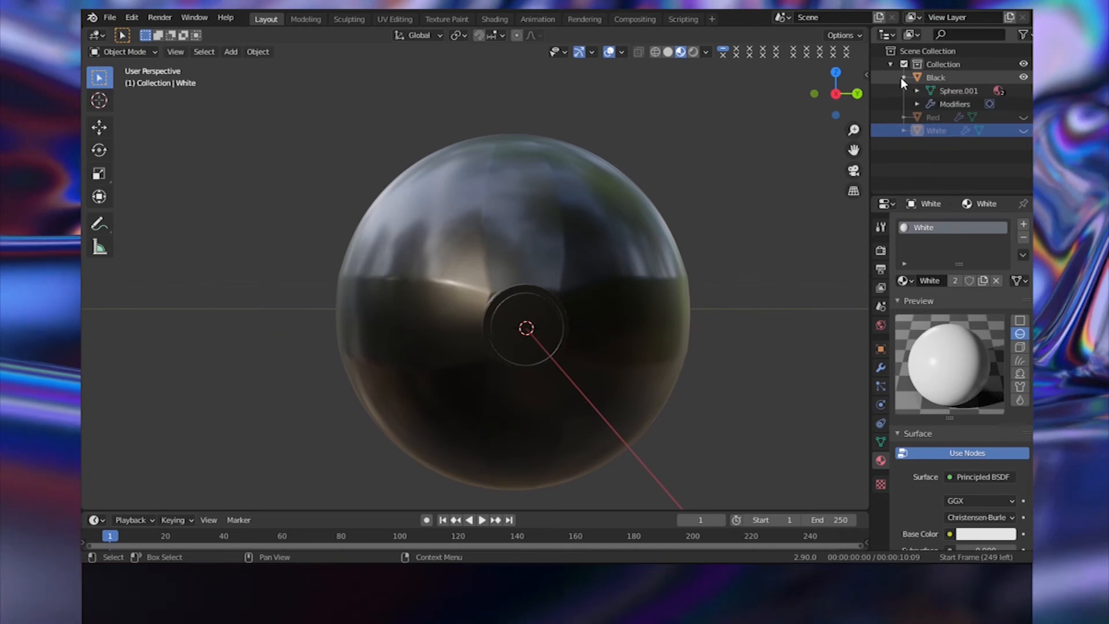
pyautogui.click(902, 78)
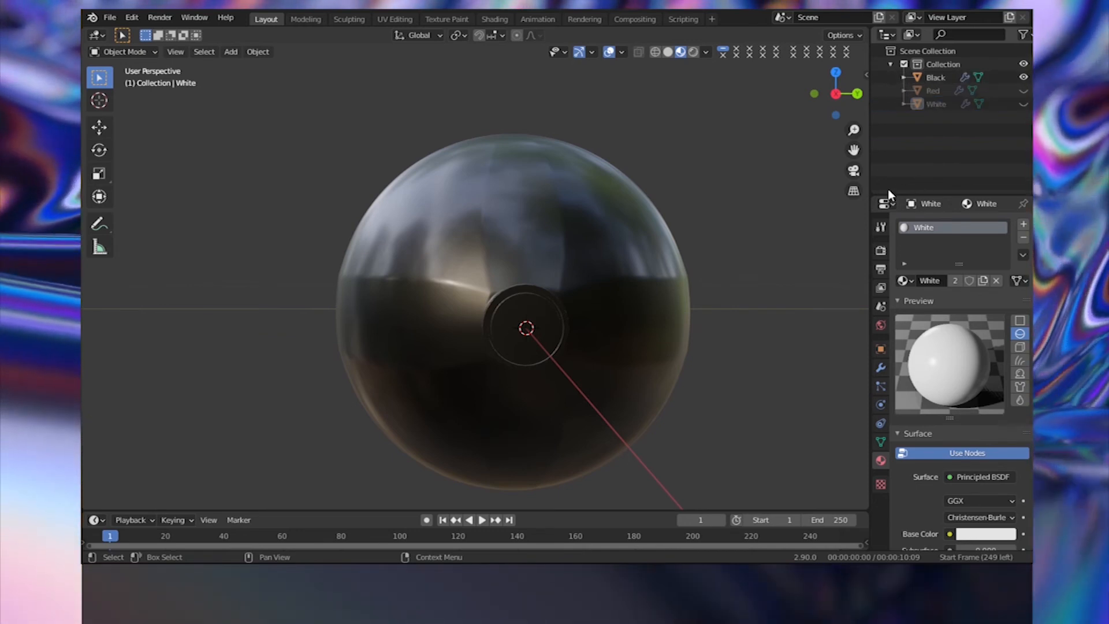
# - In Edit Mode on the Black object, select all faces of its protruding center button from the front view with X-ray on
pyautogui.click(566, 270)
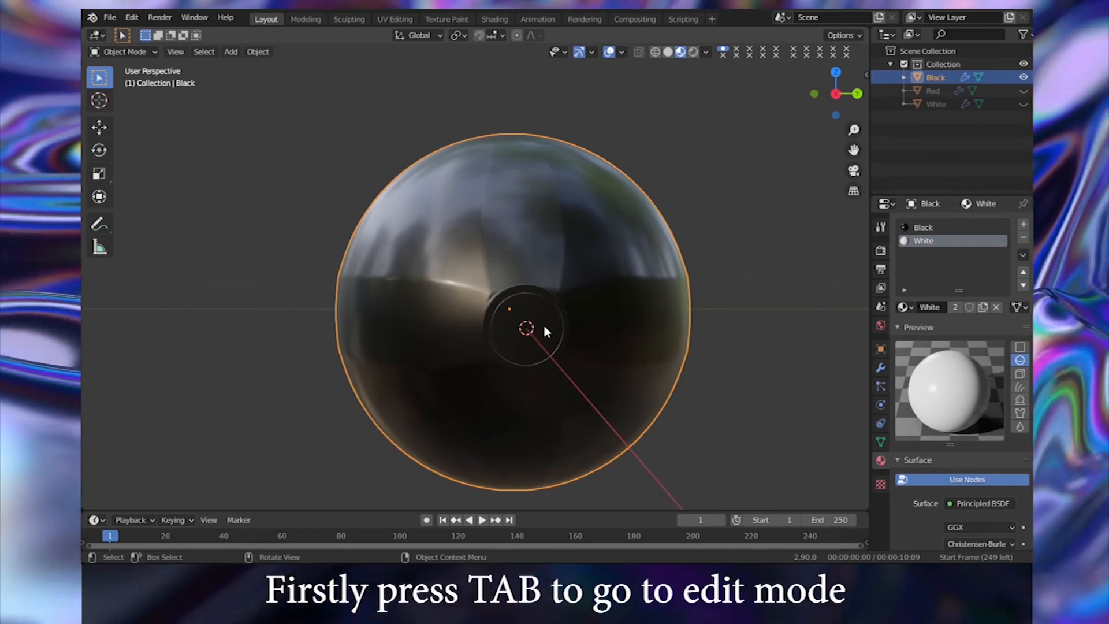
pyautogui.press('Tab')
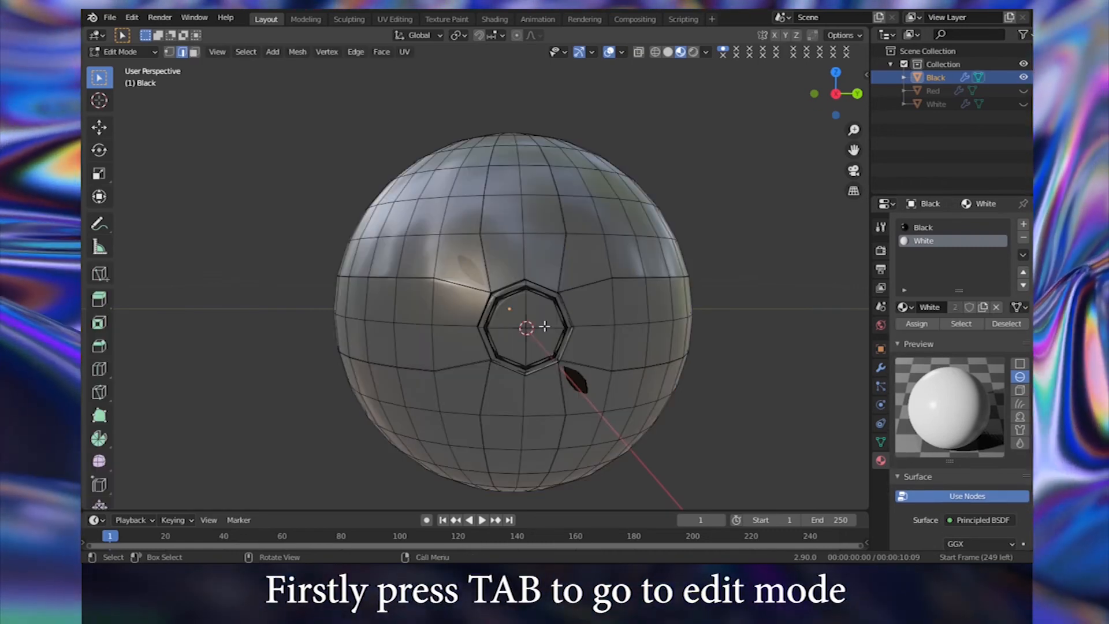
pyautogui.moveTo(544, 327); pyautogui.dragTo(588, 351, button='middle')
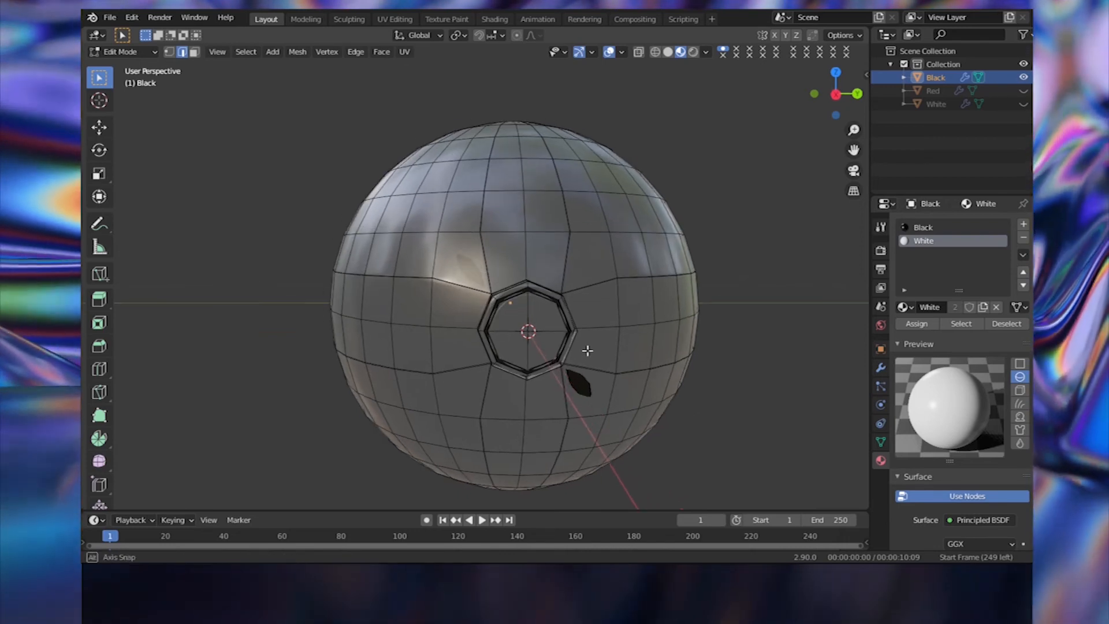
pyautogui.press('KP_1')
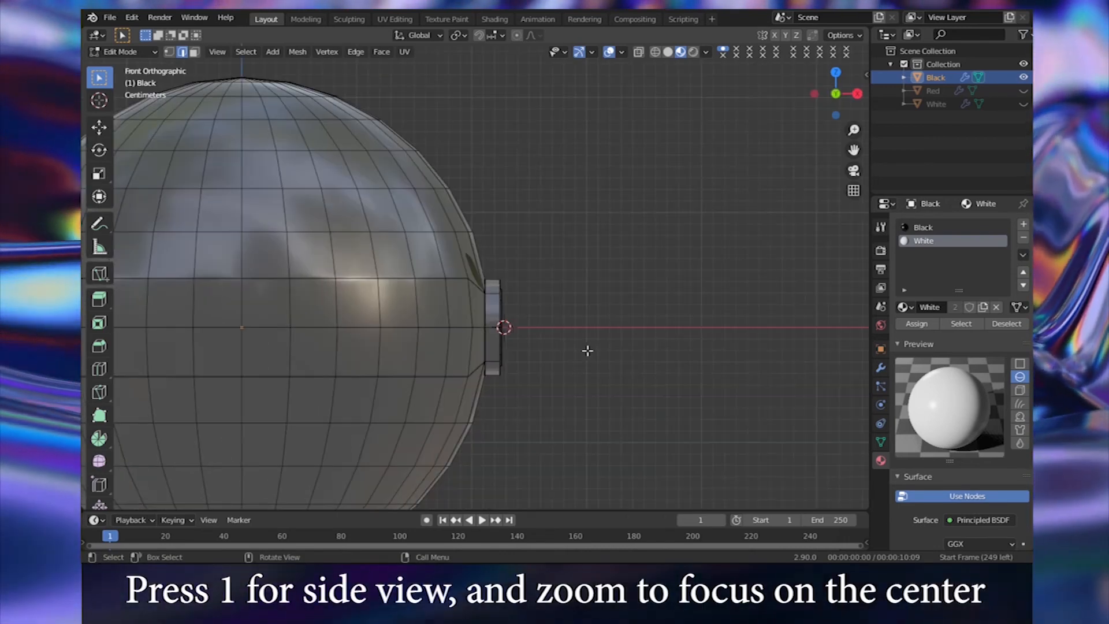
pyautogui.scroll(5, 487, 335)
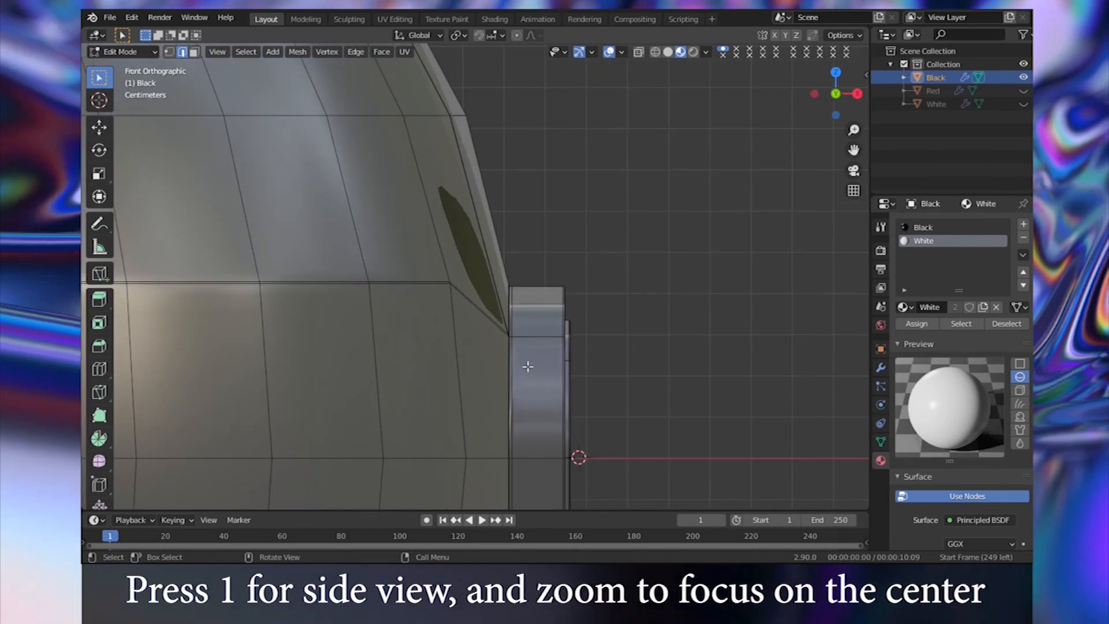
pyautogui.keyDown('shift'); pyautogui.moveTo(511, 335); pyautogui.dragTo(471, 210, button='middle'); pyautogui.keyUp('shift')
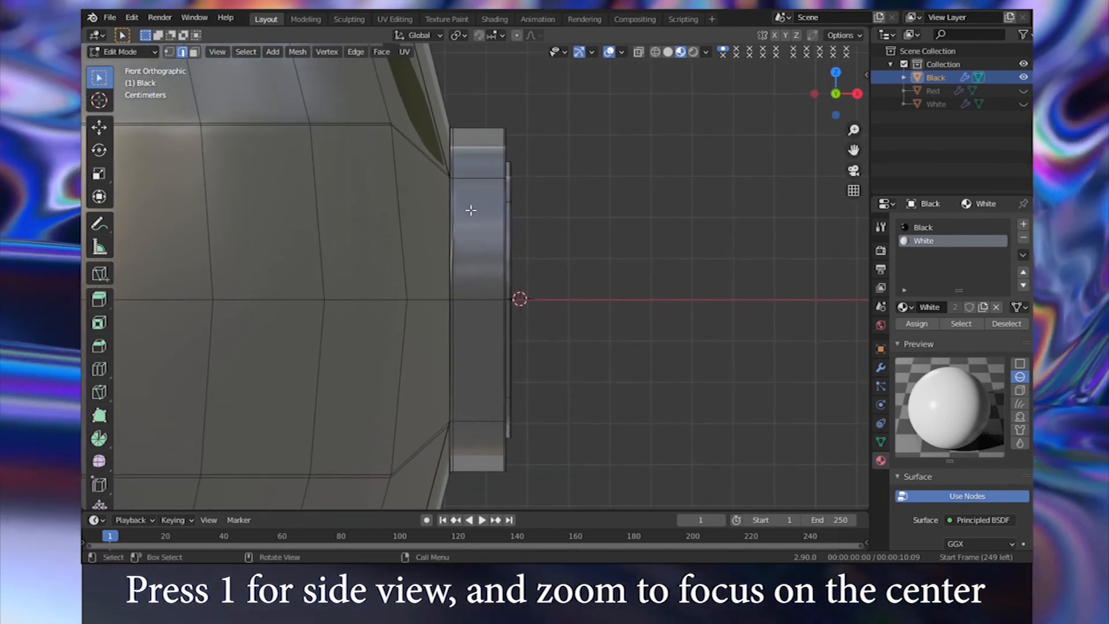
pyautogui.scroll(-1, 470, 210)
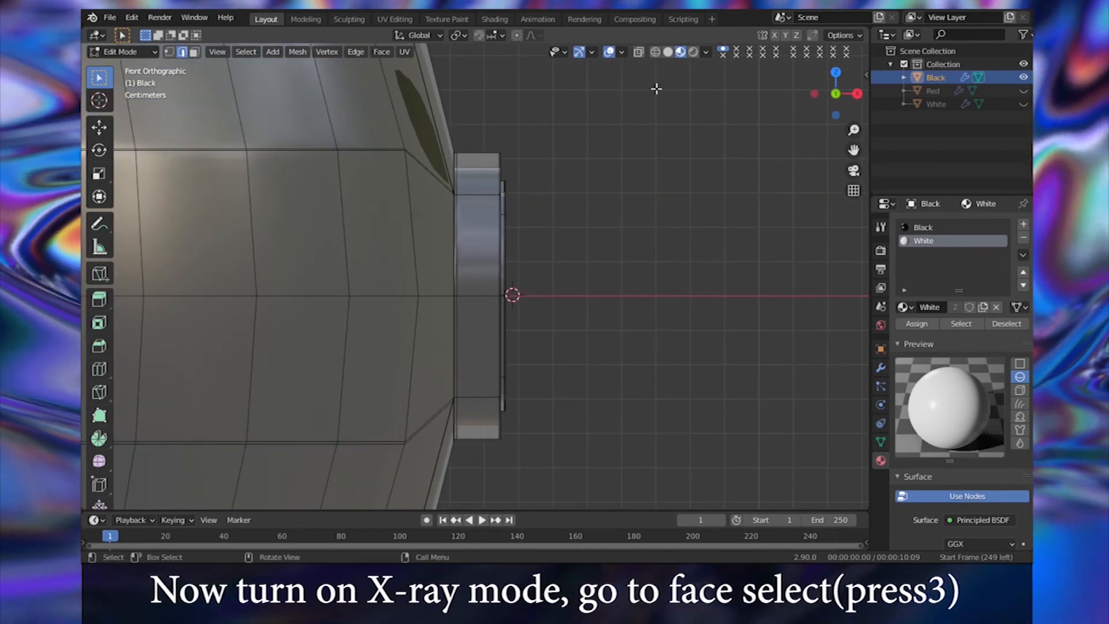
pyautogui.press('3')
pyautogui.moveTo(643, 104); pyautogui.dragTo(491, 467)
pyautogui.moveTo(538, 287); pyautogui.dragTo(463, 455)
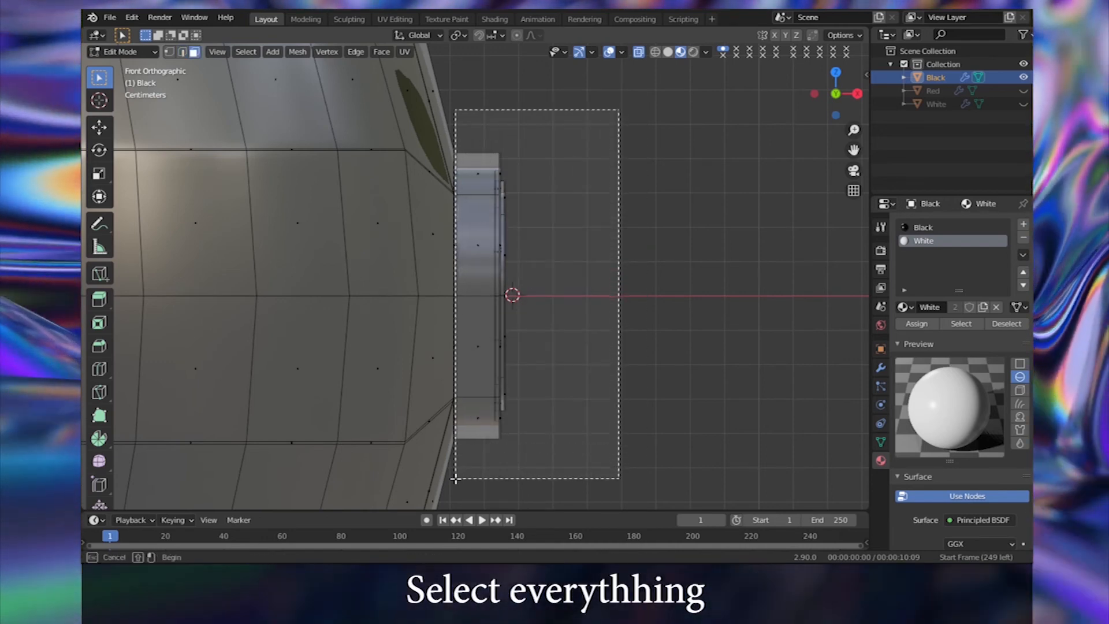
pyautogui.moveTo(456, 479); pyautogui.dragTo(456, 479)
# - Check that the selection includes the inner faces of the button's holding edges, and assign the White material to it
pyautogui.scroll(5, 449, 368)
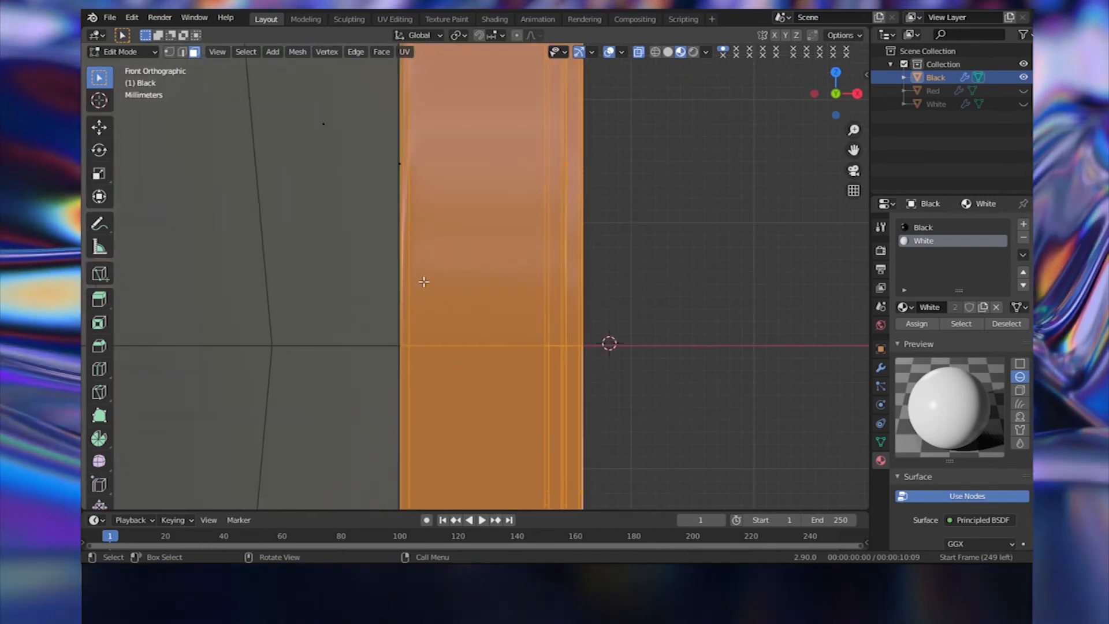
pyautogui.moveTo(415, 177); pyautogui.dragTo(417, 214, button='middle')
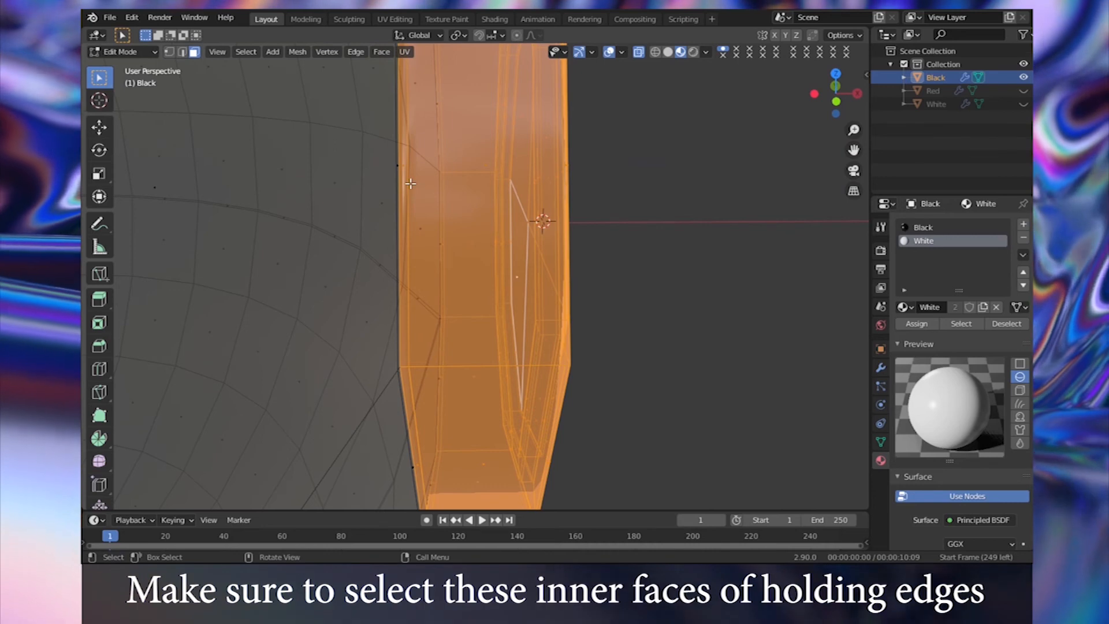
pyautogui.moveTo(411, 192); pyautogui.dragTo(430, 230, button='middle')
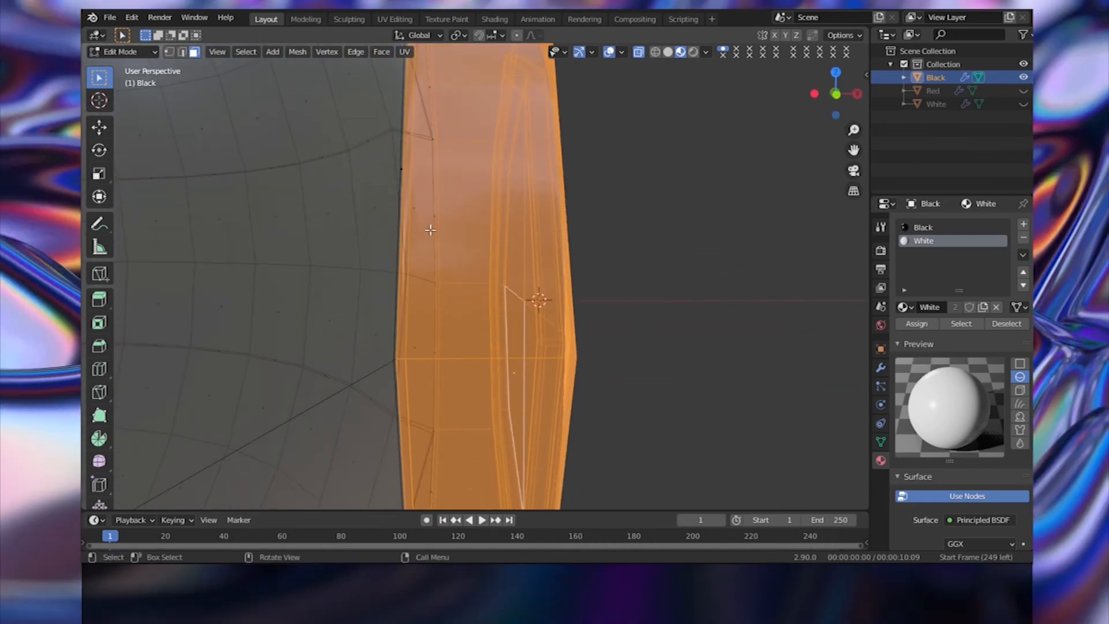
pyautogui.press('KP_1')
pyautogui.scroll(-4, 448, 224)
pyautogui.scroll(-2, 518, 216)
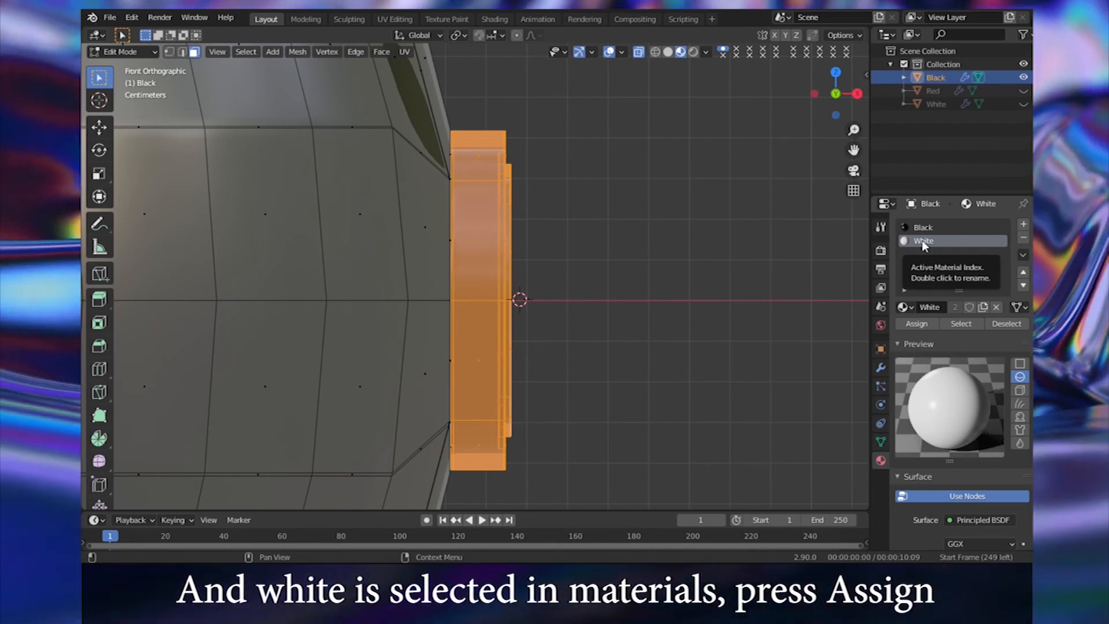
pyautogui.click(919, 323)
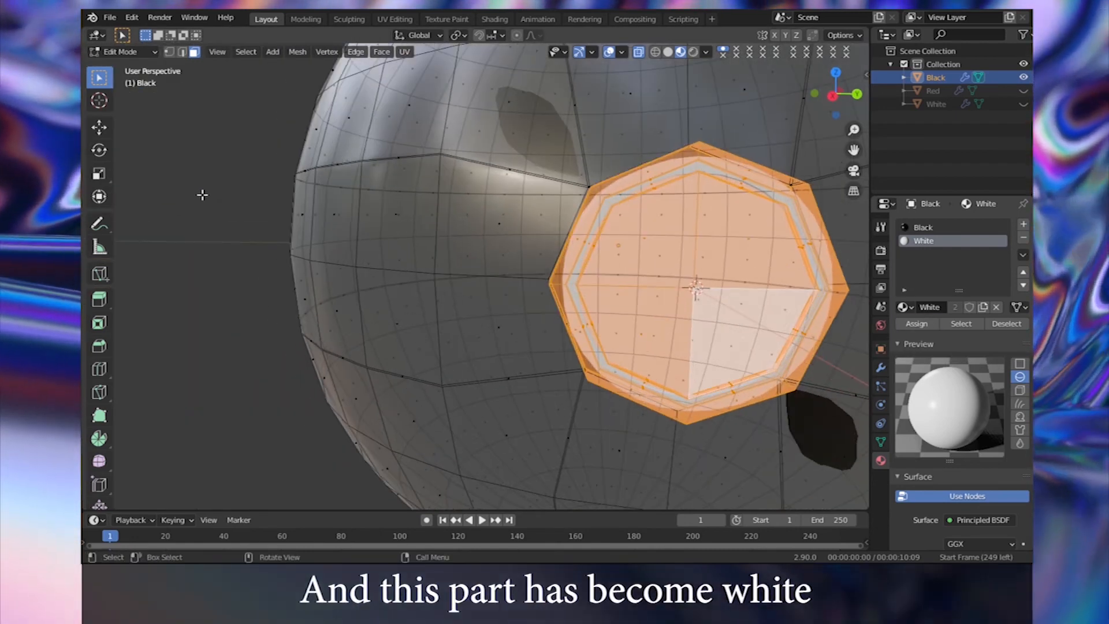
# - Deselect the button faces, return to Object Mode and examine the button's material from several angles
pyautogui.click(202, 194)
pyautogui.scroll(-2, 709, 219)
pyautogui.moveTo(709, 220); pyautogui.dragTo(742, 260, button='middle')
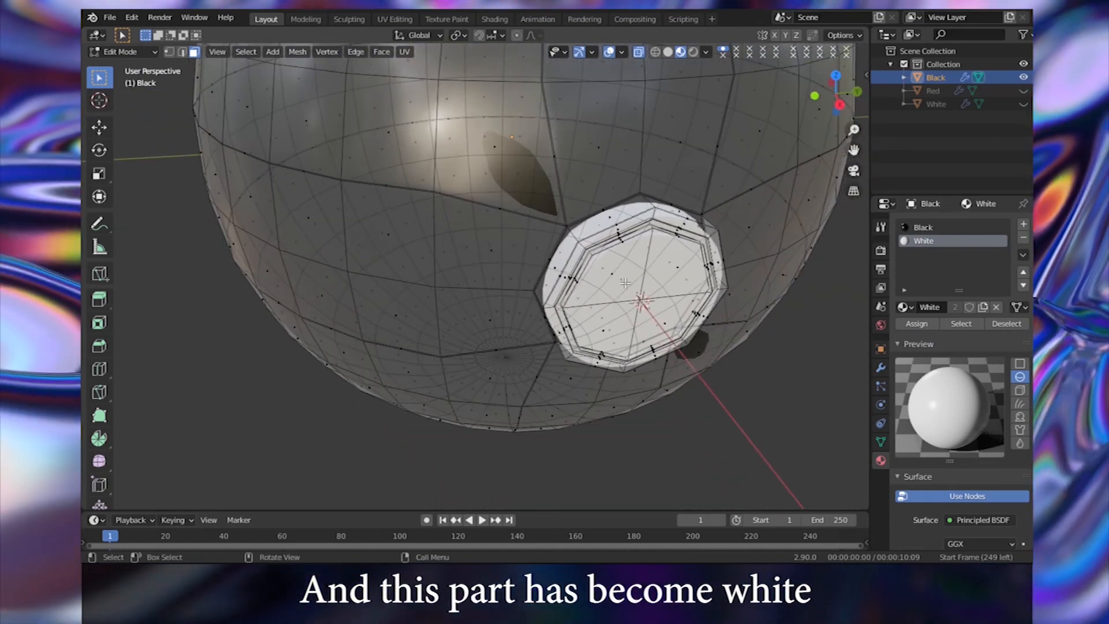
pyautogui.press('Tab')
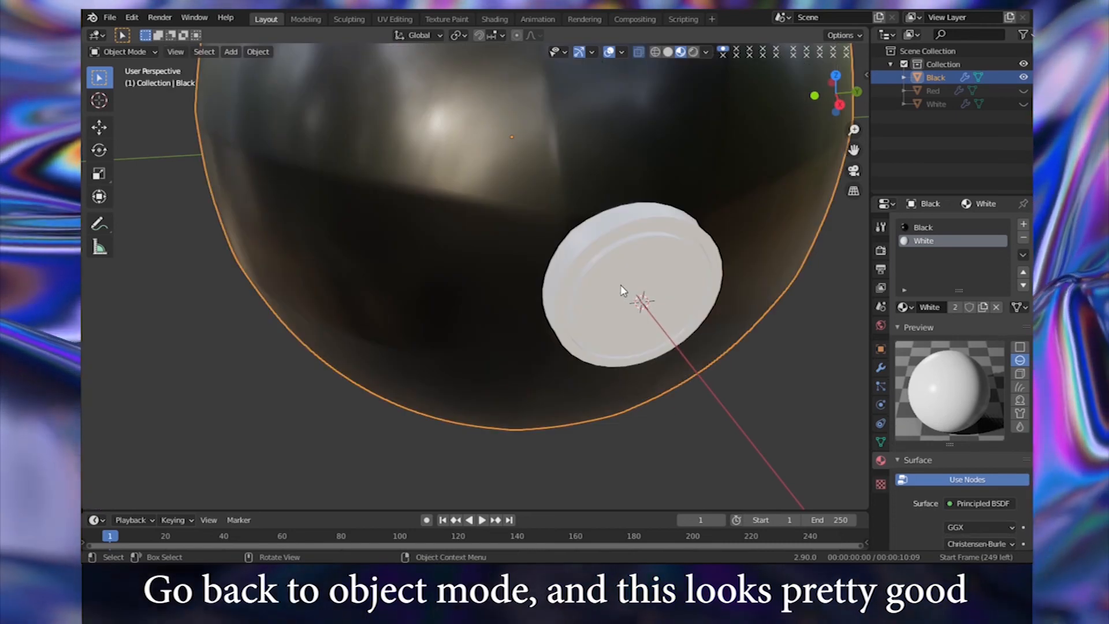
pyautogui.moveTo(612, 298); pyautogui.dragTo(585, 262, button='middle')
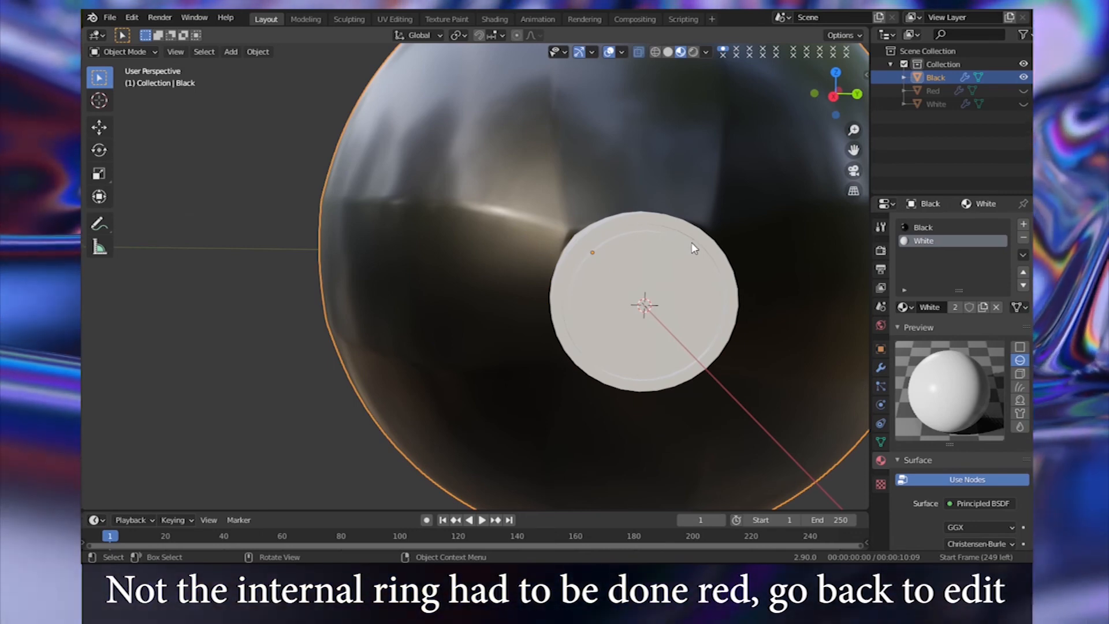
# - In Edit Mode, select all faces of the thin inner ring on the center button individually from the right view
pyautogui.press('Tab')
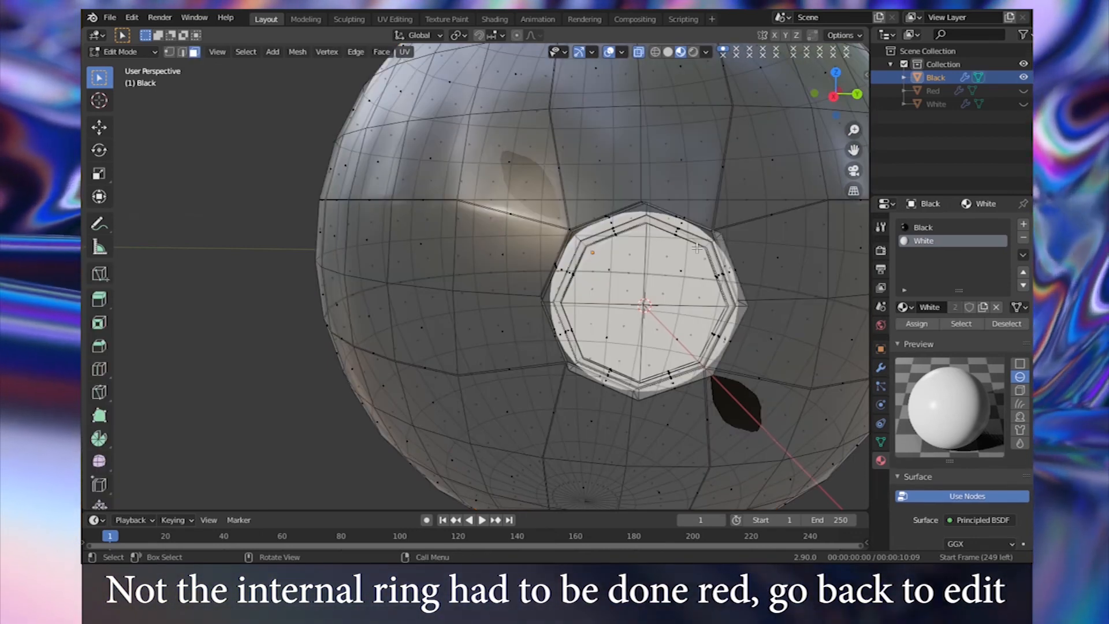
pyautogui.scroll(3, 696, 247)
pyautogui.keyDown('shift'); pyautogui.moveTo(689, 247); pyautogui.dragTo(558, 237, button='middle'); pyautogui.keyUp('shift')
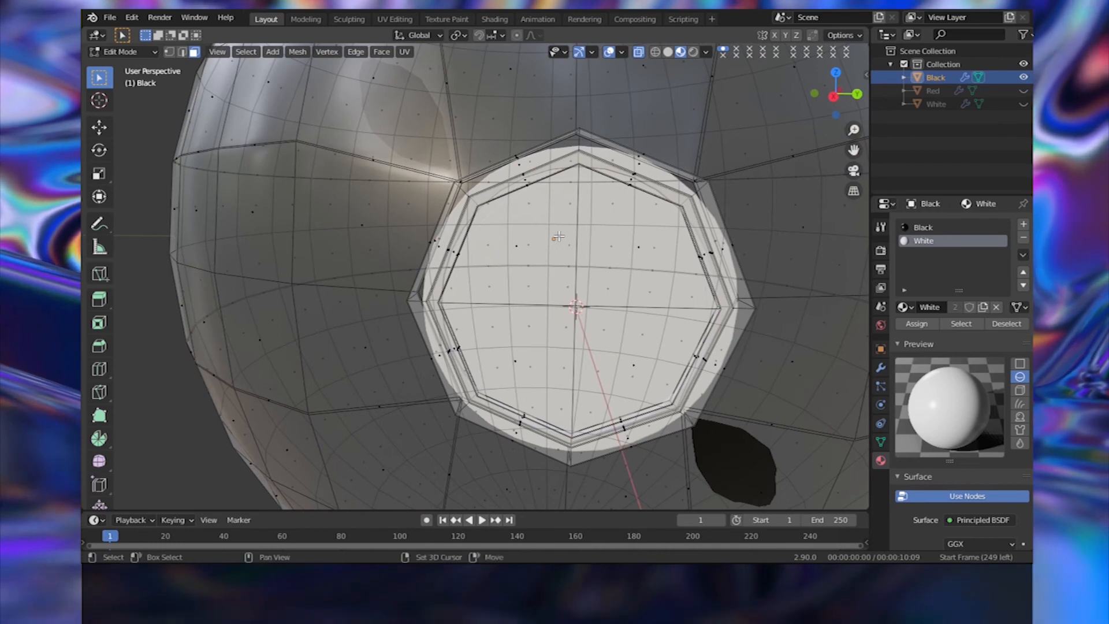
pyautogui.press('KP_3')
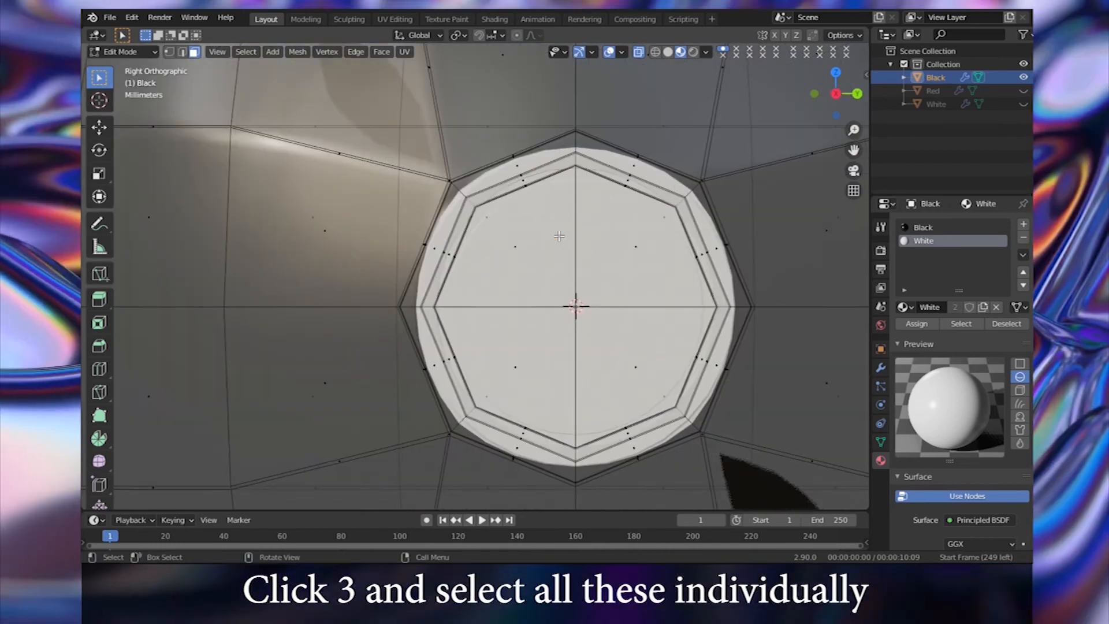
pyautogui.keyDown('shift'); pyautogui.click(627, 181); pyautogui.keyUp('shift')
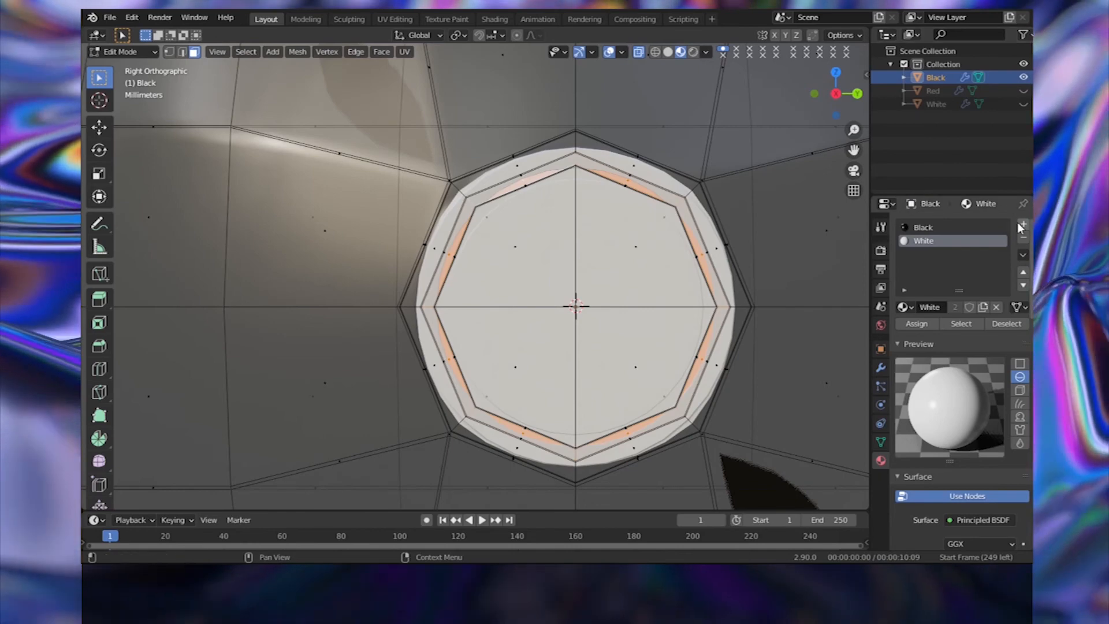
# - Add a third material slot to the Black object, link the existing Red1 material to it, and assign it to the selected ring faces
pyautogui.click(1021, 224)
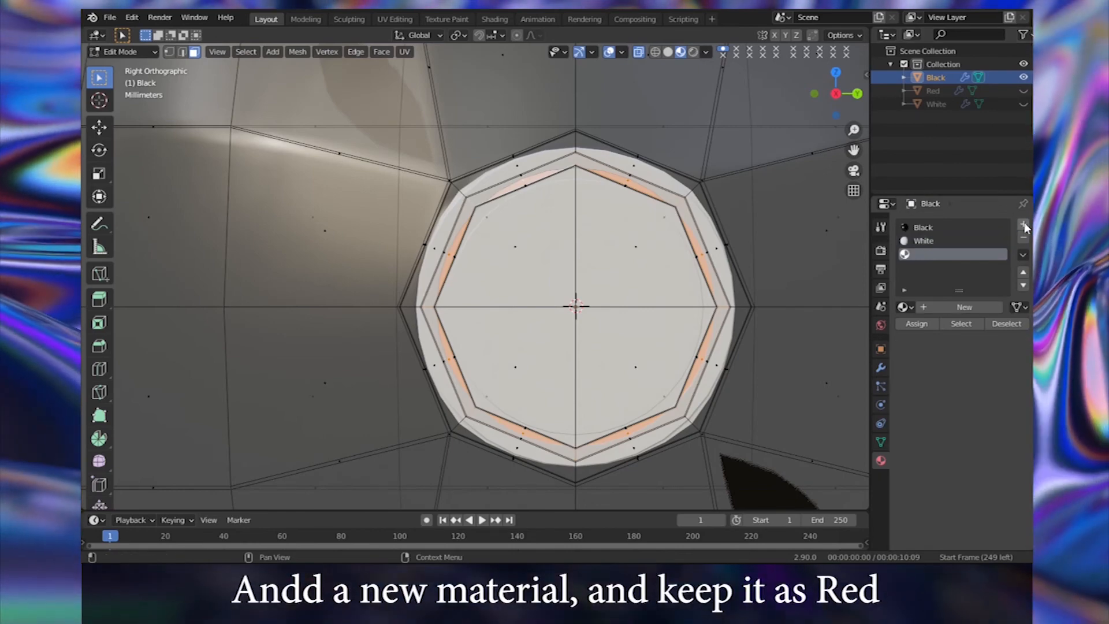
pyautogui.click(903, 307)
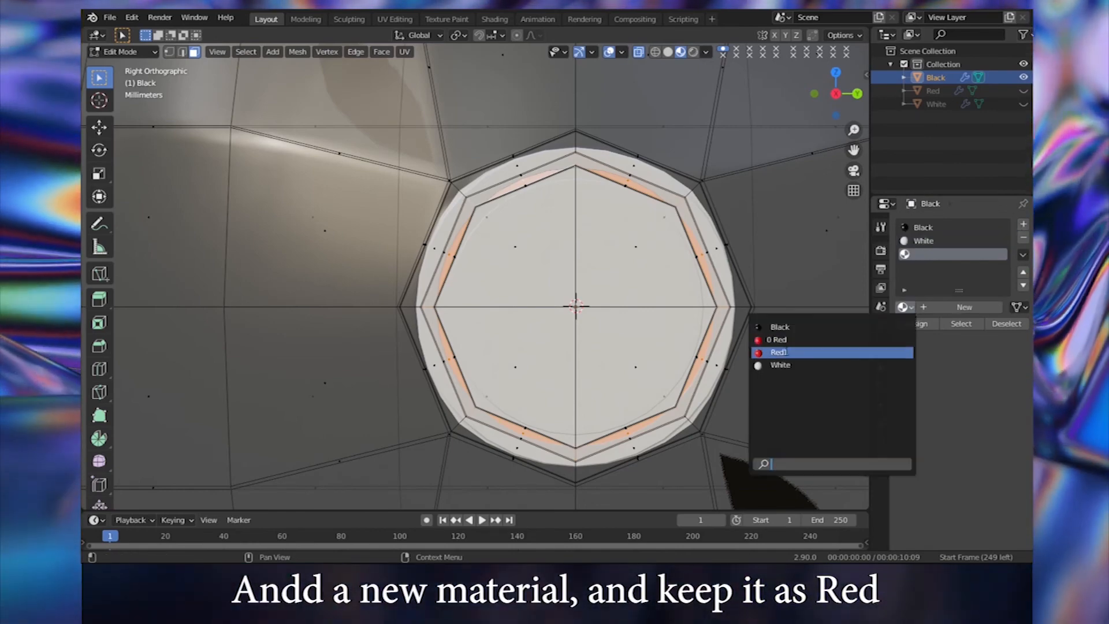
pyautogui.click(785, 352)
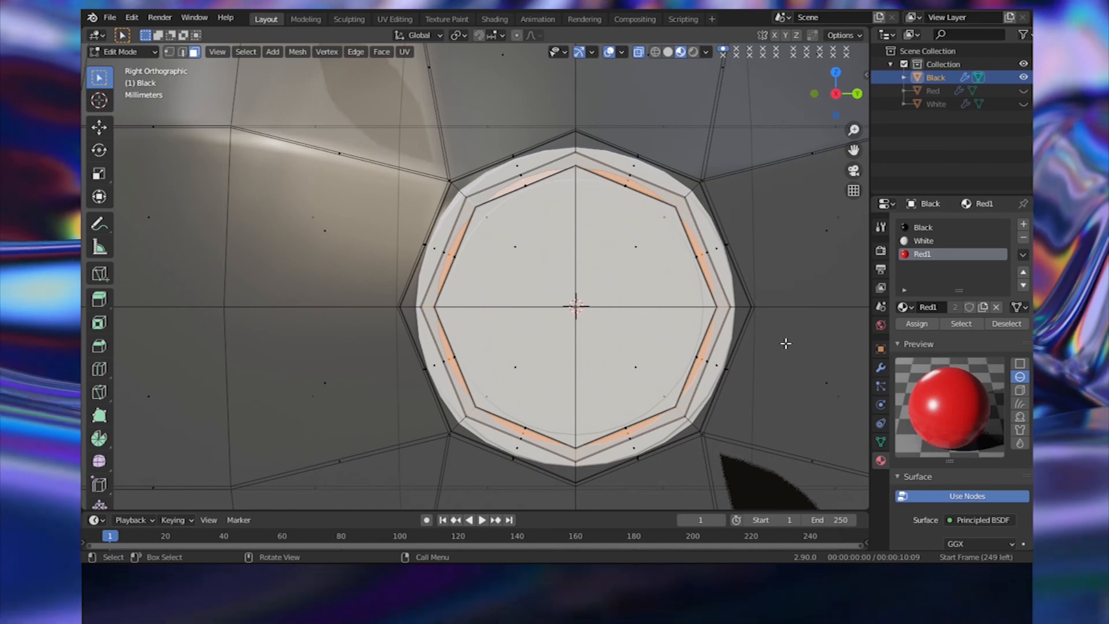
pyautogui.click(918, 325)
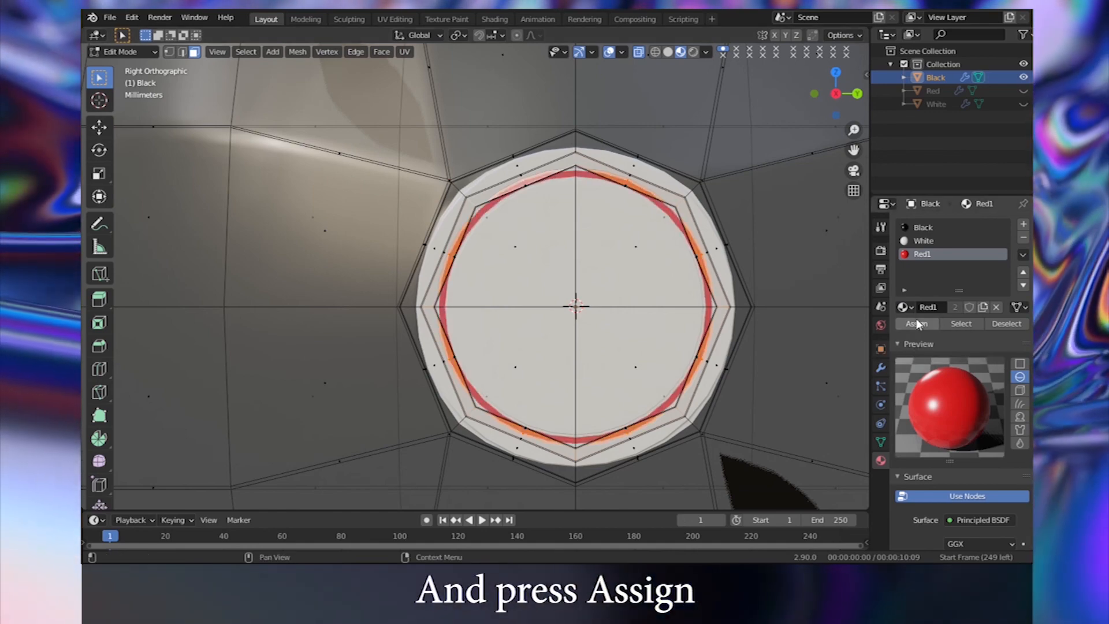
# - Return the Black object to Object Mode and examine the ring on its center button up close from an angle
pyautogui.scroll(-4, 634, 234)
pyautogui.scroll(-4, 634, 234)
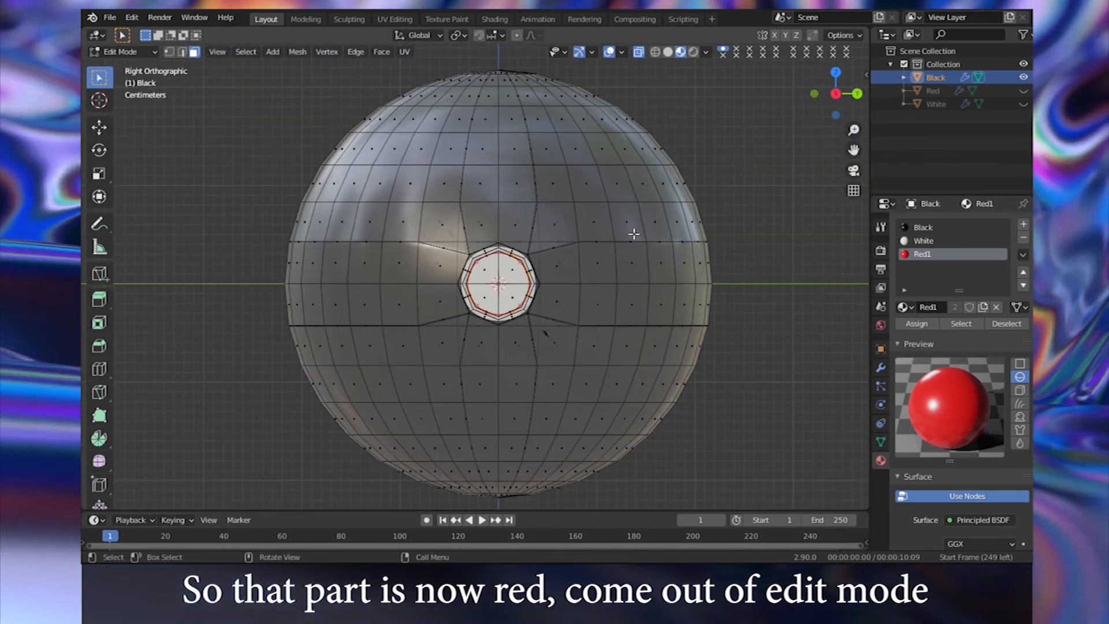
pyautogui.press('Tab')
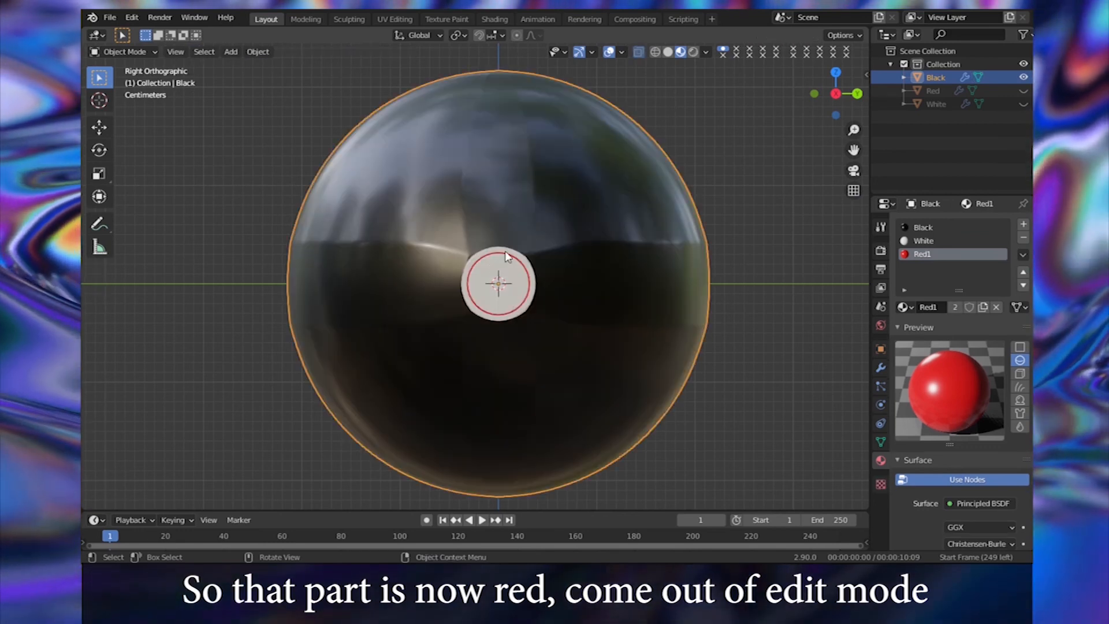
pyautogui.moveTo(493, 265); pyautogui.dragTo(532, 293, button='middle')
pyautogui.scroll(5, 494, 264)
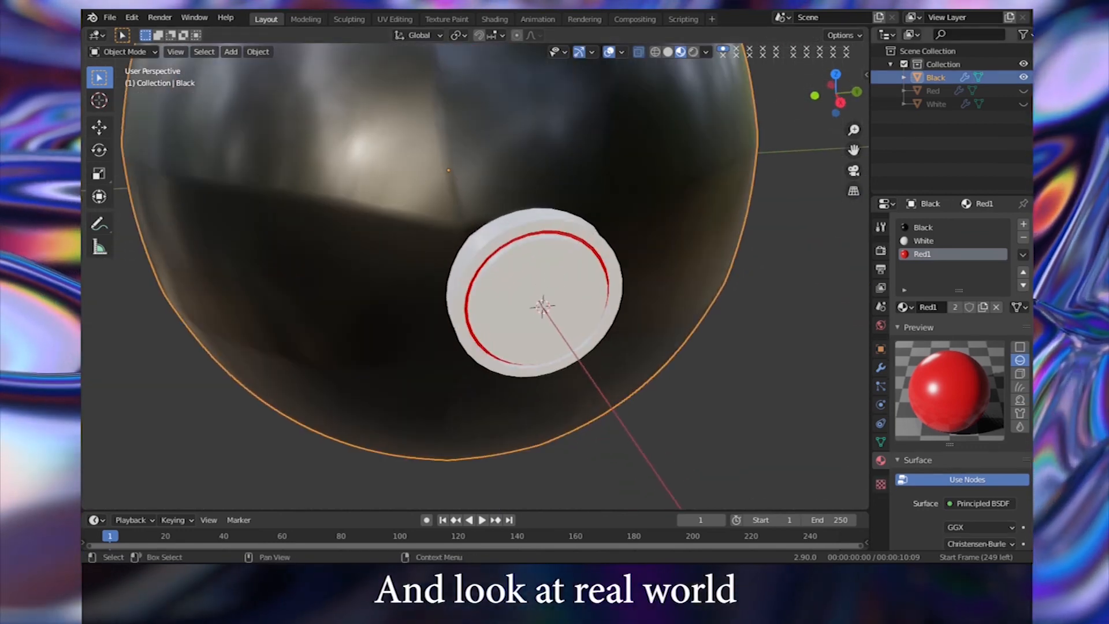
# - Unhide the Red and White halves and examine the complete Poké Ball from an angle
pyautogui.hotkey('alt', 'h')
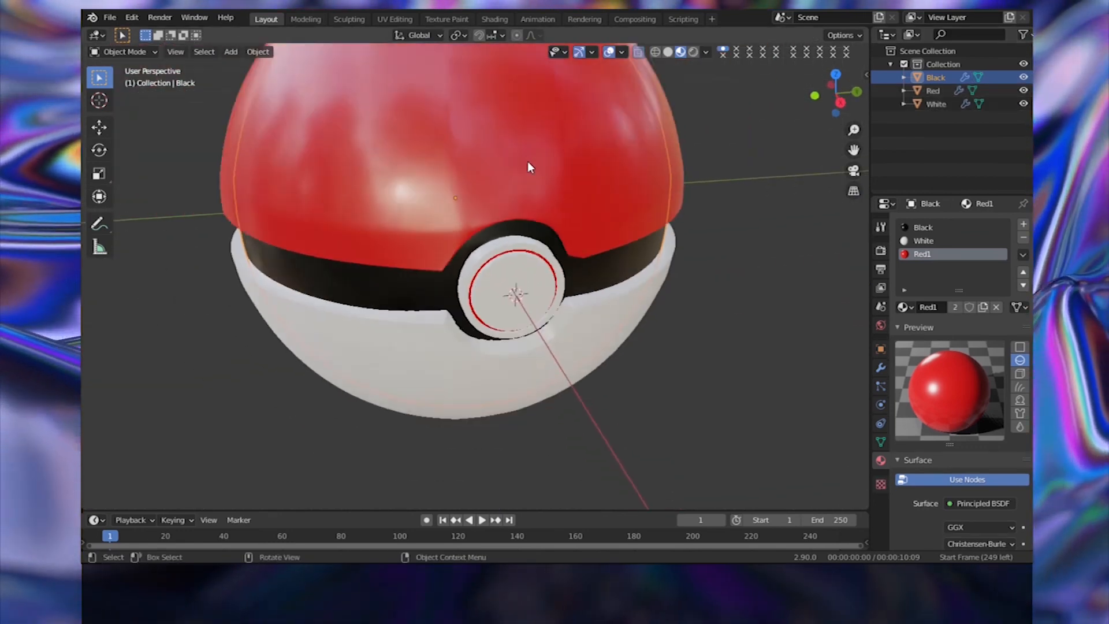
pyautogui.moveTo(528, 162); pyautogui.dragTo(543, 139, button='middle')
pyautogui.scroll(-3, 543, 139)
pyautogui.scroll(1, 543, 140)
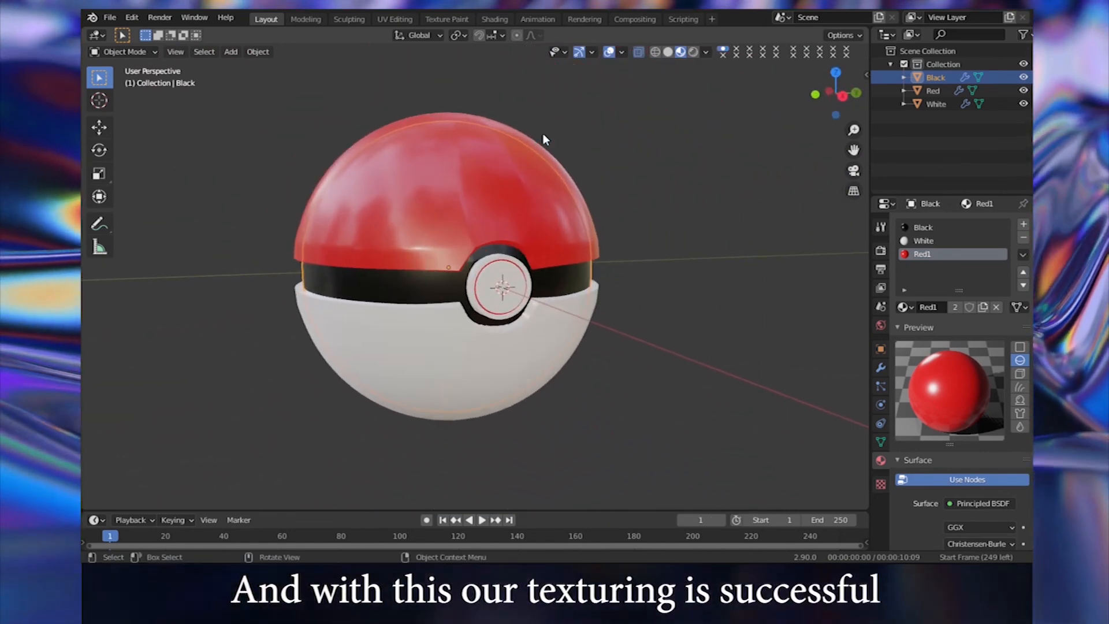